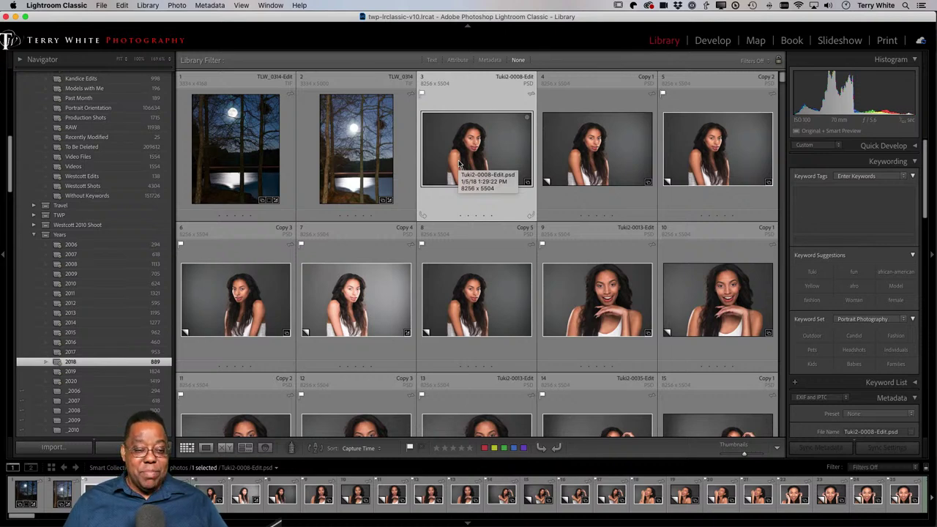
# Step: Check the cloud sync status and the catalog menu, then close both without changing anything
pyautogui.scroll(2, 118, 225)
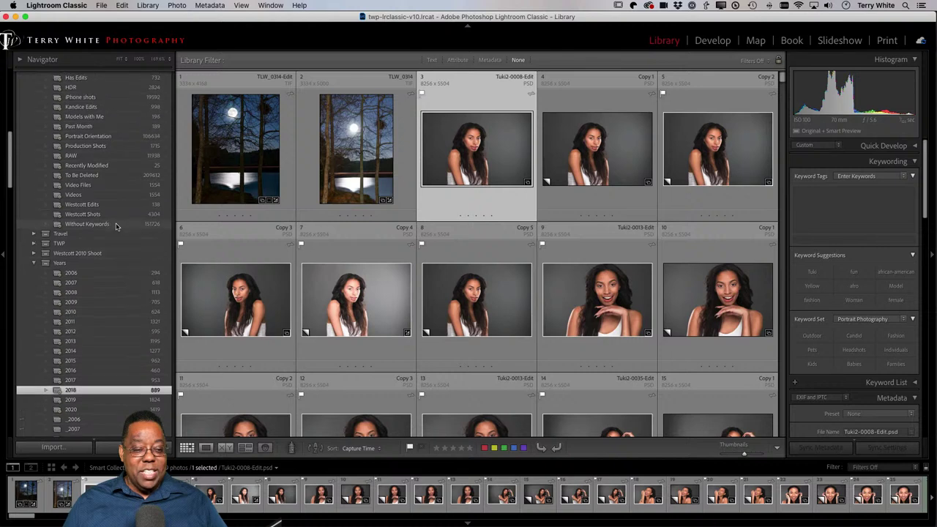
pyautogui.scroll(10, 115, 226)
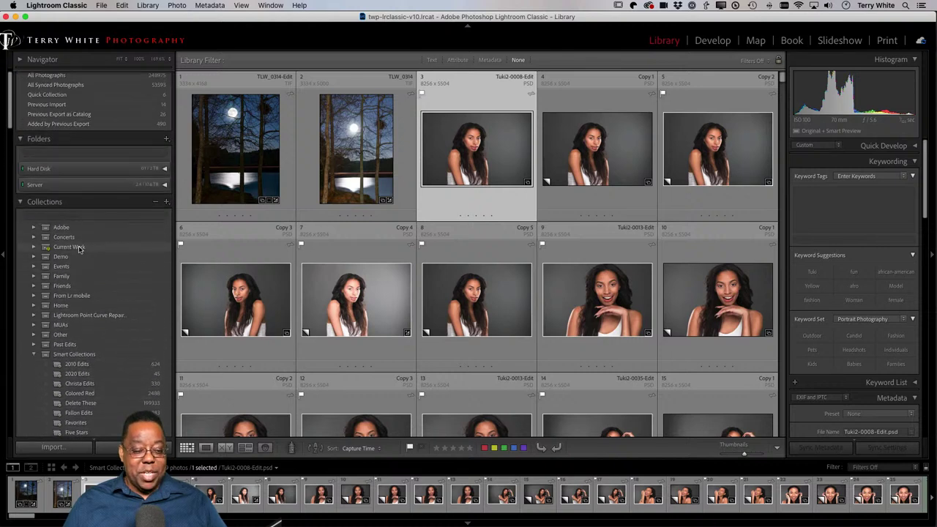
pyautogui.scroll(-15, 100, 336)
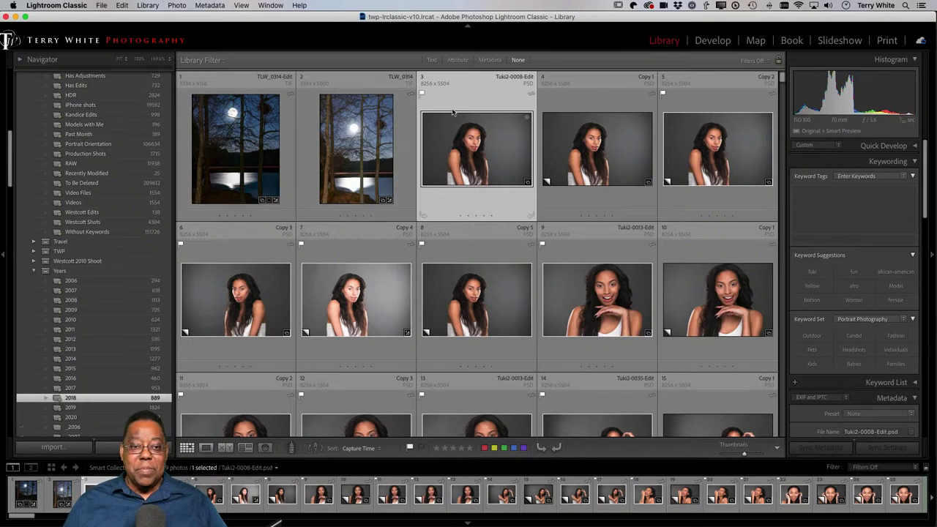
pyautogui.click(920, 42)
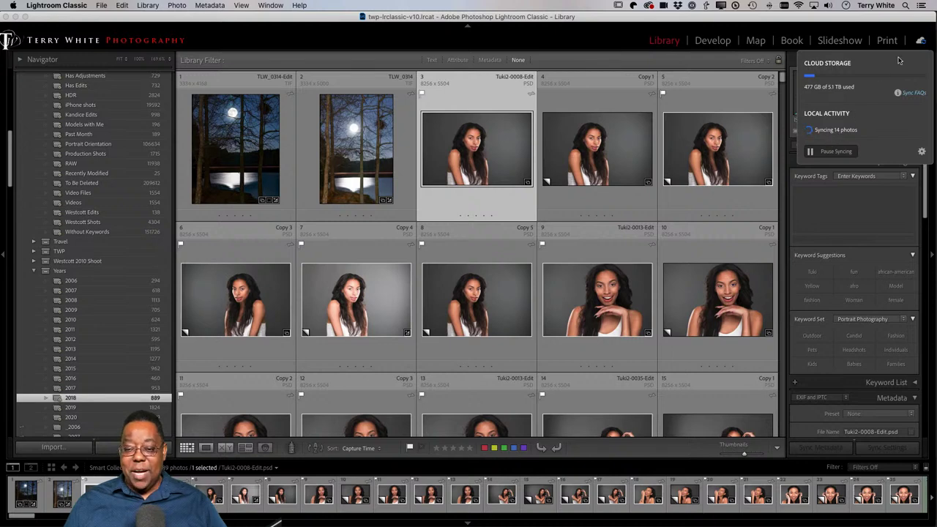
pyautogui.click(921, 42)
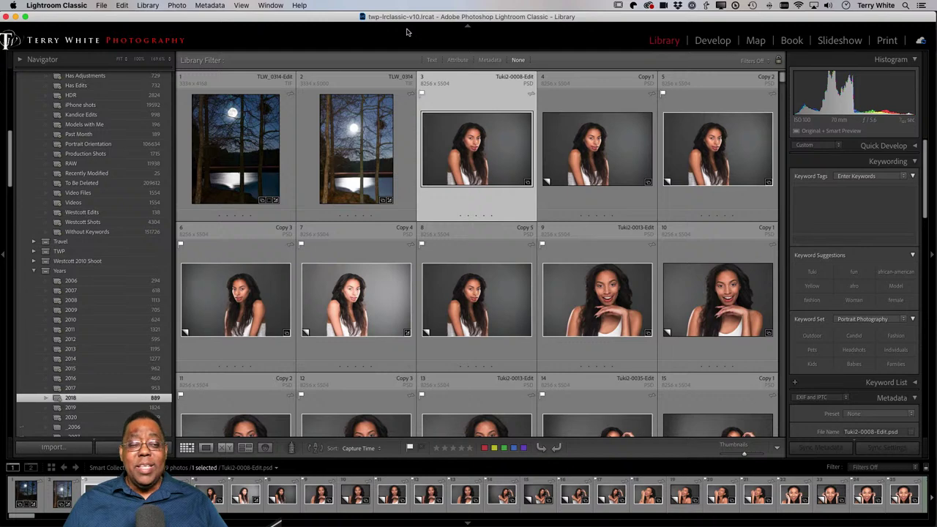
pyautogui.click(101, 6)
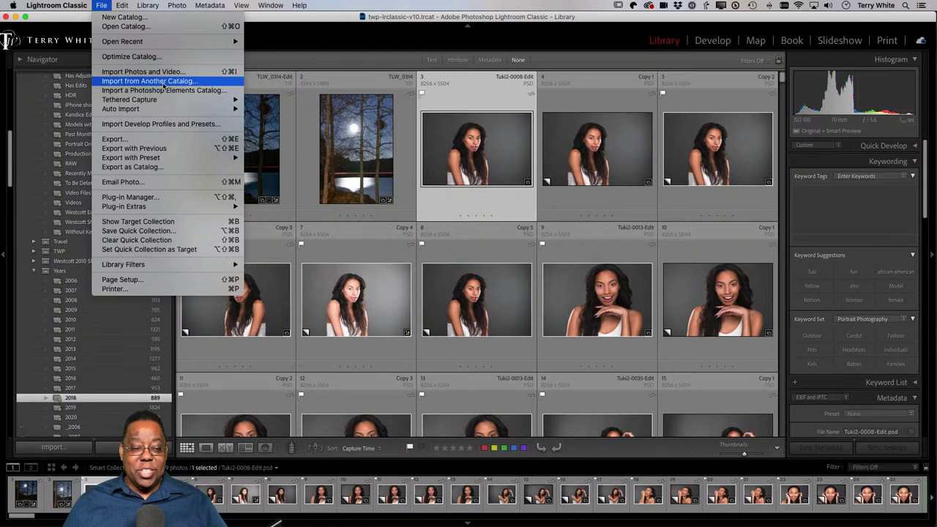
pyautogui.click(126, 5)
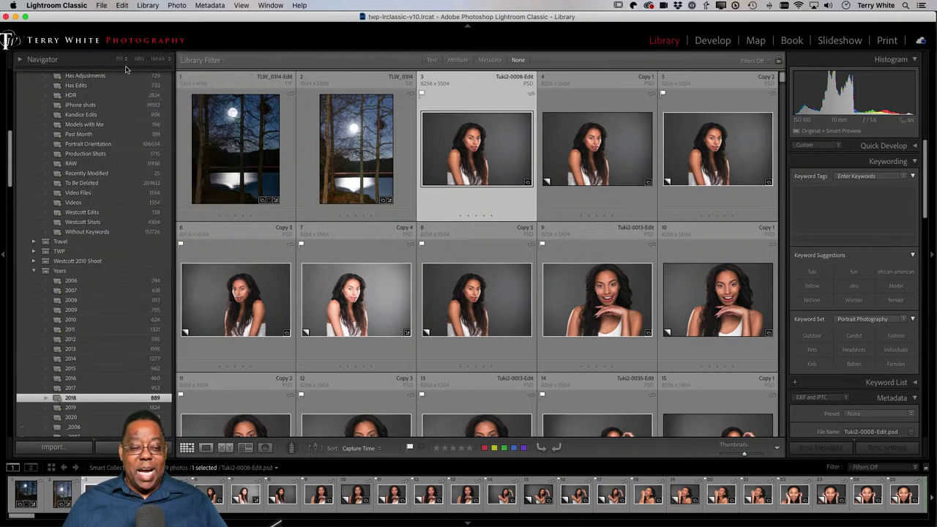
# Step: Expand Hard Disk in the Folders panel to show Dropbox's Pictures subfolders, 2019 Solar Install to StockWords
pyautogui.scroll(10, 124, 94)
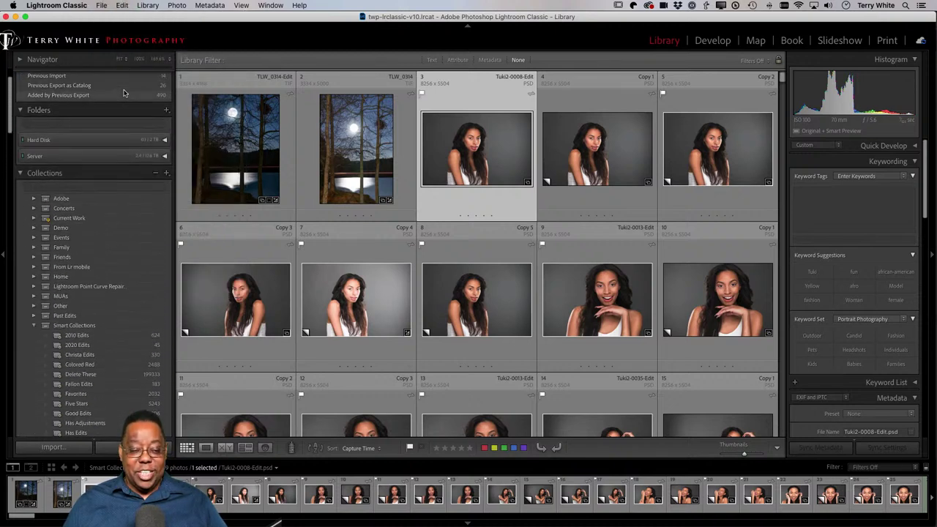
pyautogui.scroll(2, 125, 99)
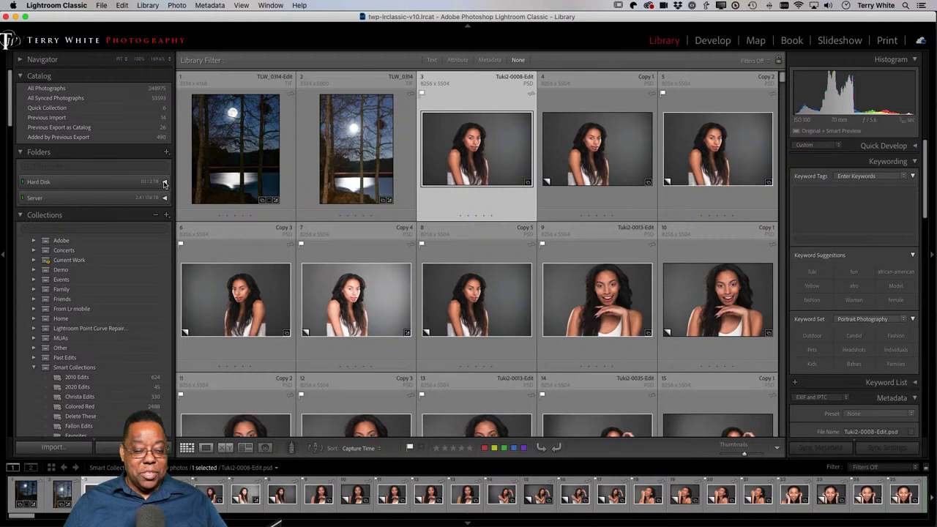
pyautogui.click(165, 184)
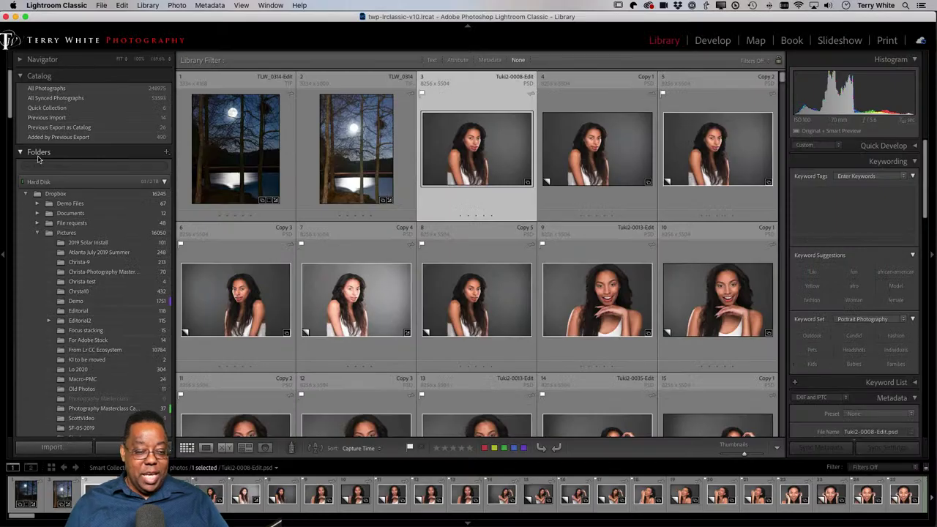
pyautogui.scroll(-5, 41, 165)
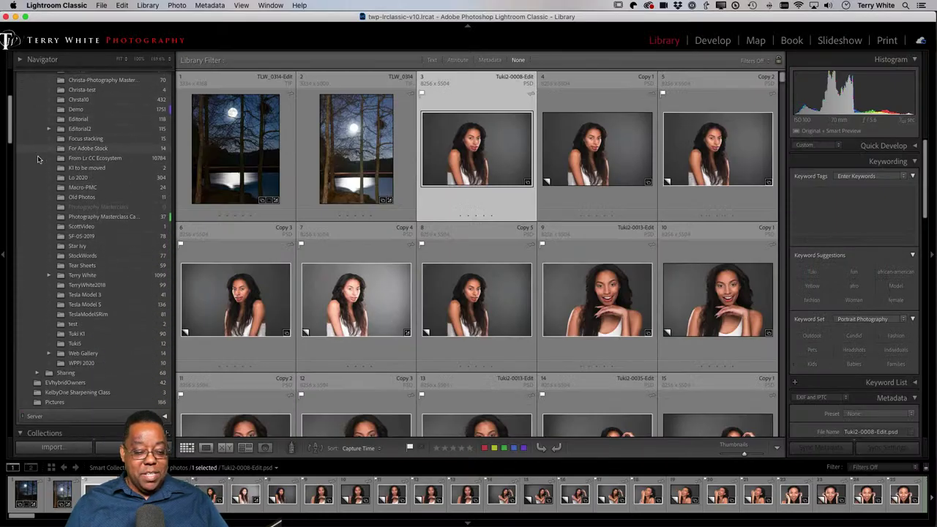
pyautogui.scroll(-8, 38, 159)
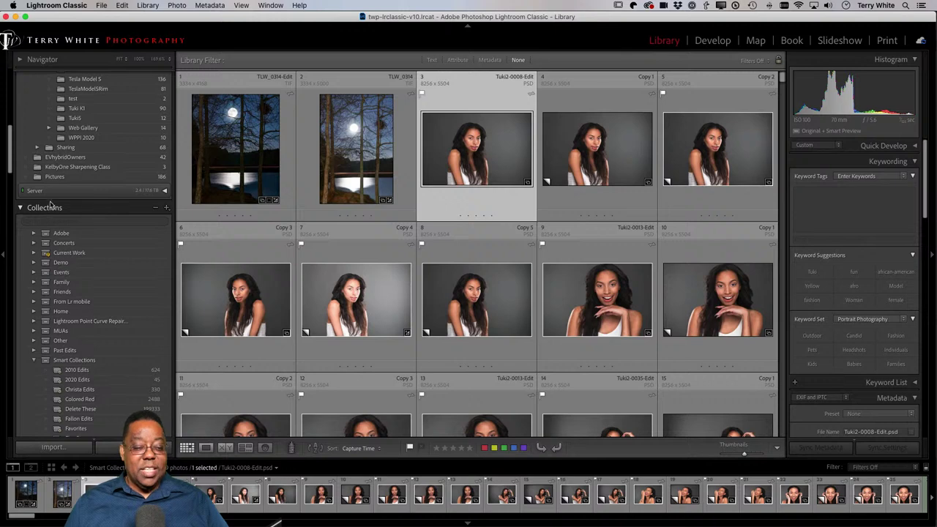
pyautogui.scroll(10, 50, 205)
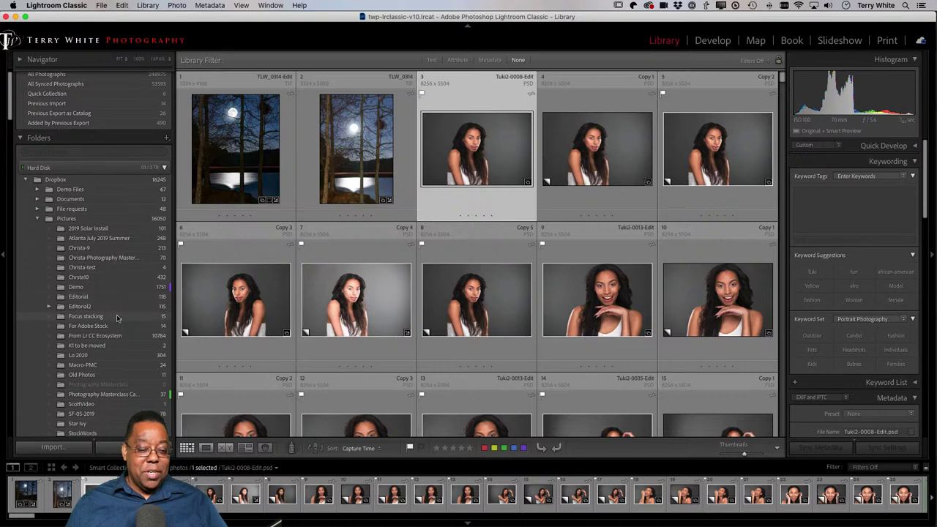
# Step: Open the Editorial folder and browse its 118 fried-chicken product shots in the grid
pyautogui.click(85, 297)
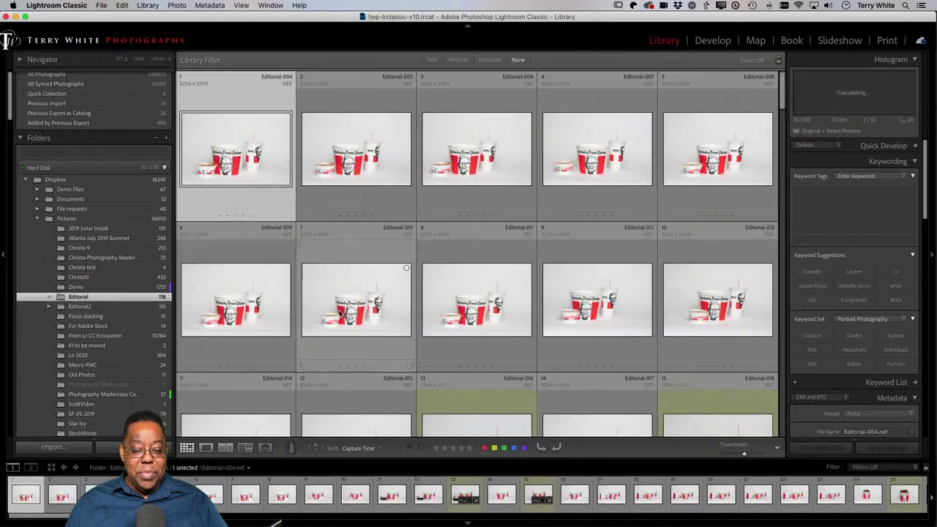
pyautogui.scroll(-5, 332, 313)
pyautogui.scroll(-6, 331, 313)
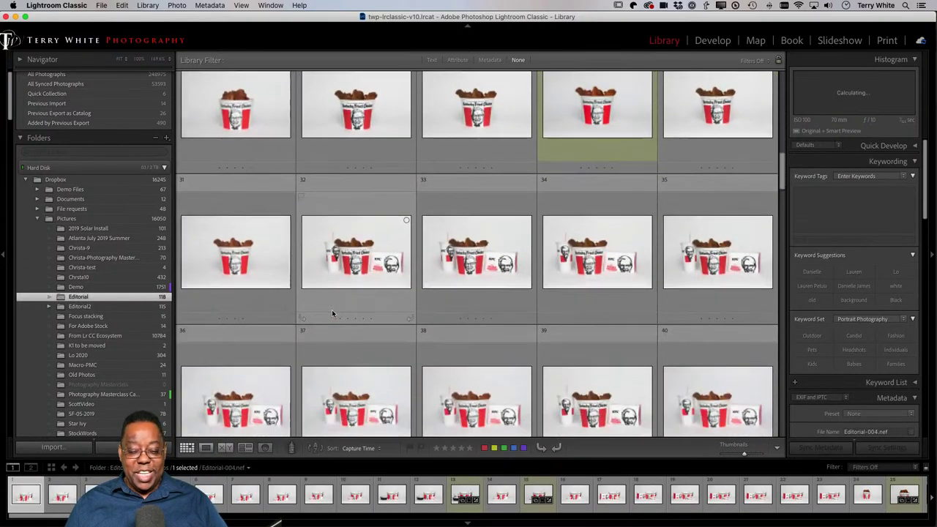
pyautogui.scroll(-4, 331, 310)
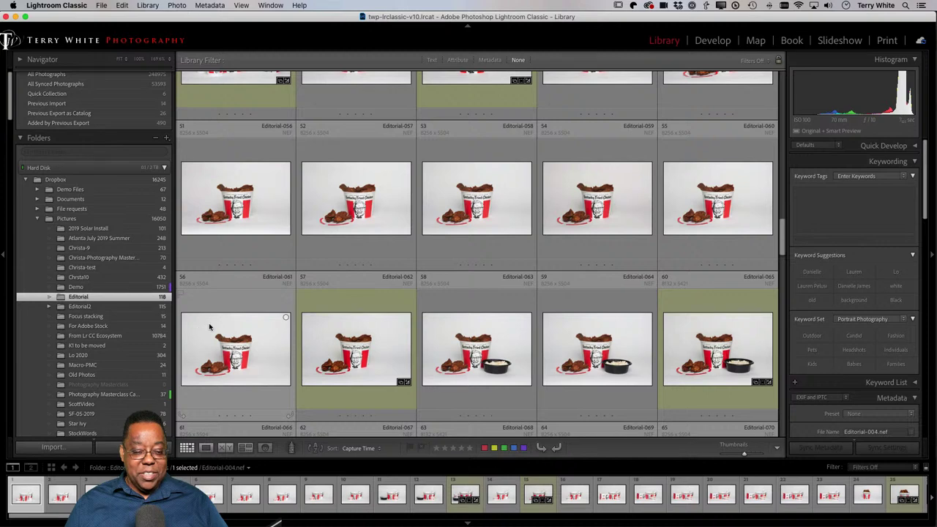
# Step: Delete photo Editorial-056 from disk, not just from the catalog
pyautogui.click(234, 210)
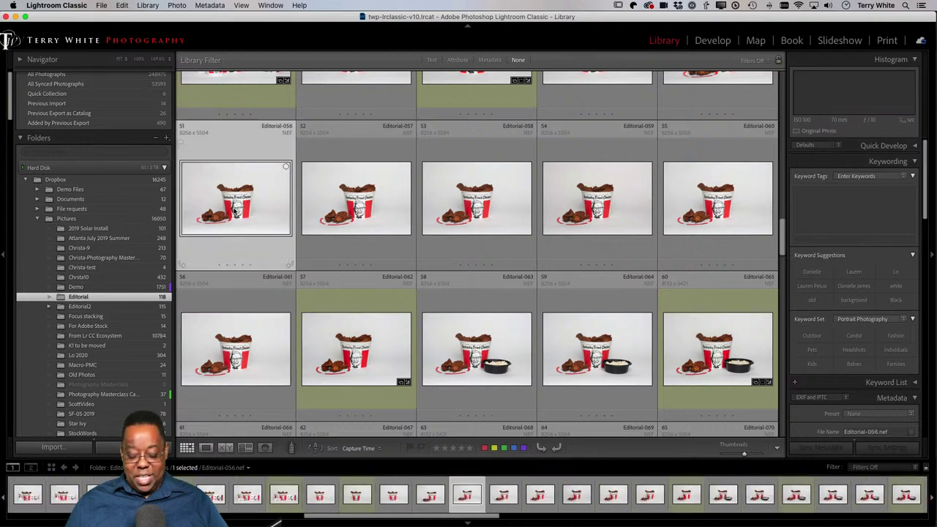
pyautogui.press('Delete')
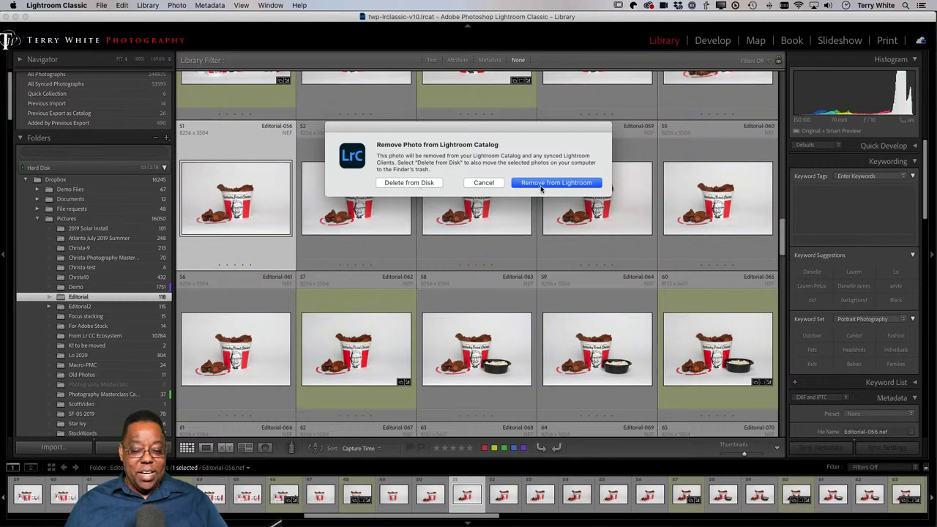
pyautogui.click(412, 185)
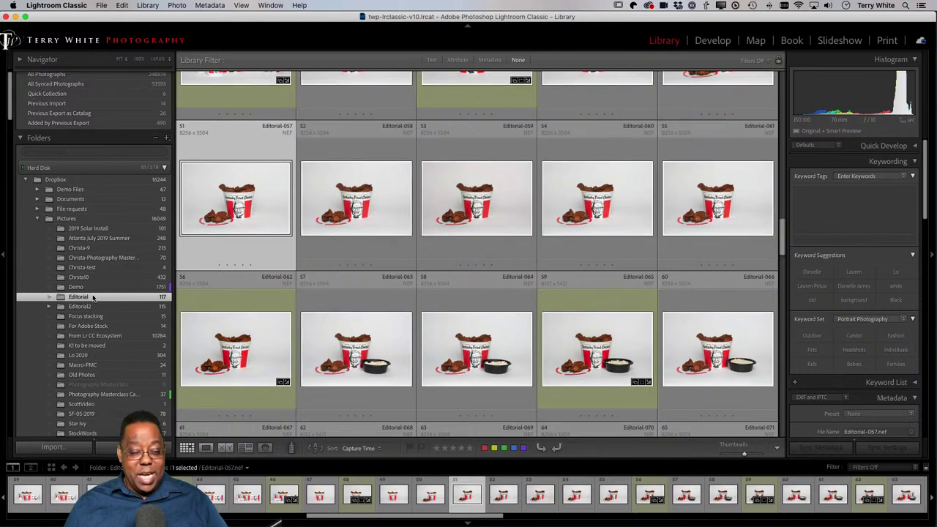
pyautogui.scroll(-10, 94, 296)
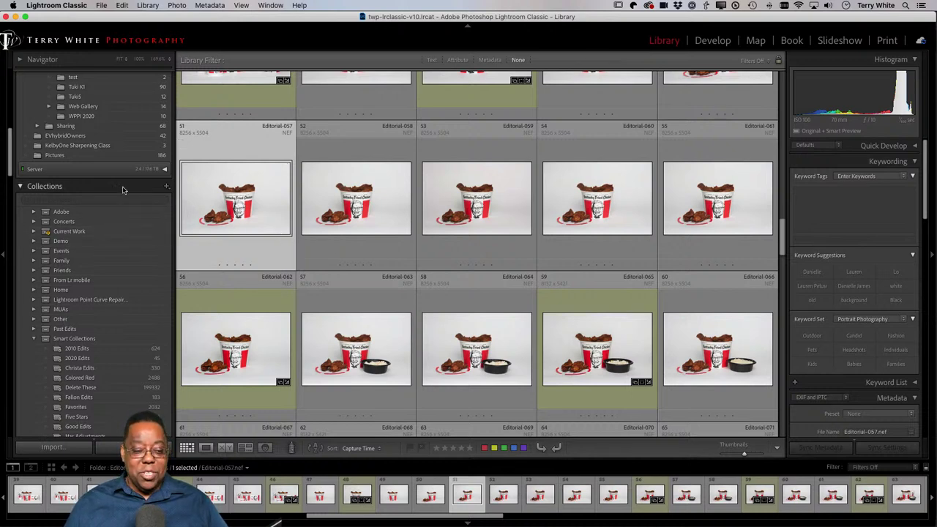
# Step: Open the 2018 collection under Years, bringing back its moonlit lake shots and studio portraits
pyautogui.scroll(5, 123, 189)
pyautogui.scroll(10, 124, 189)
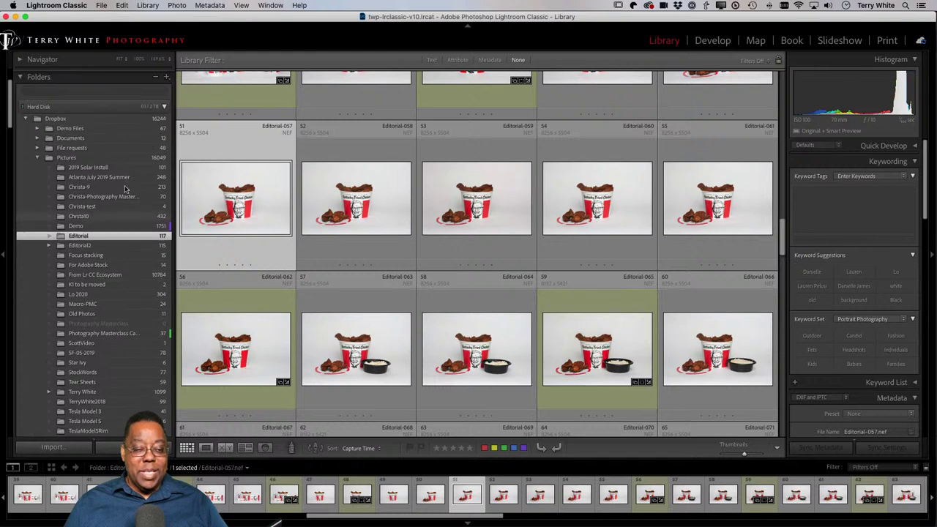
pyautogui.scroll(-10, 124, 189)
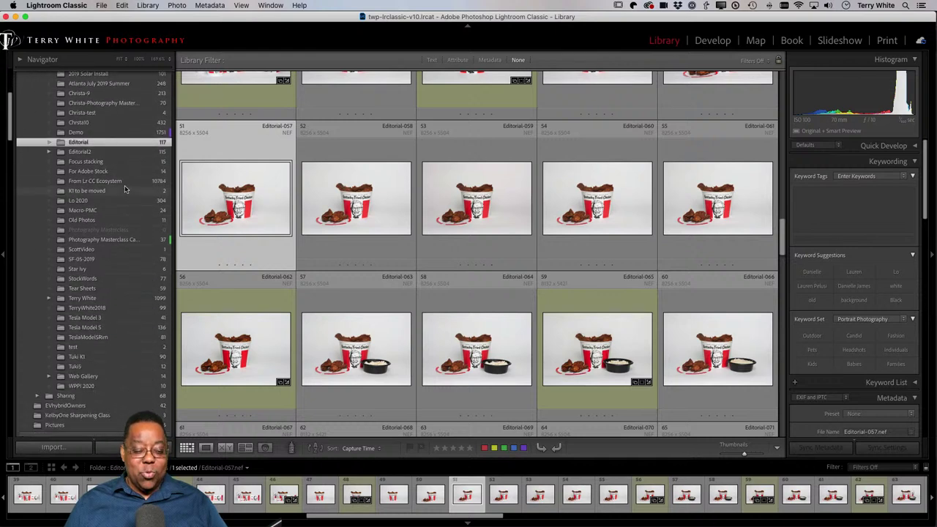
pyautogui.scroll(-15, 125, 188)
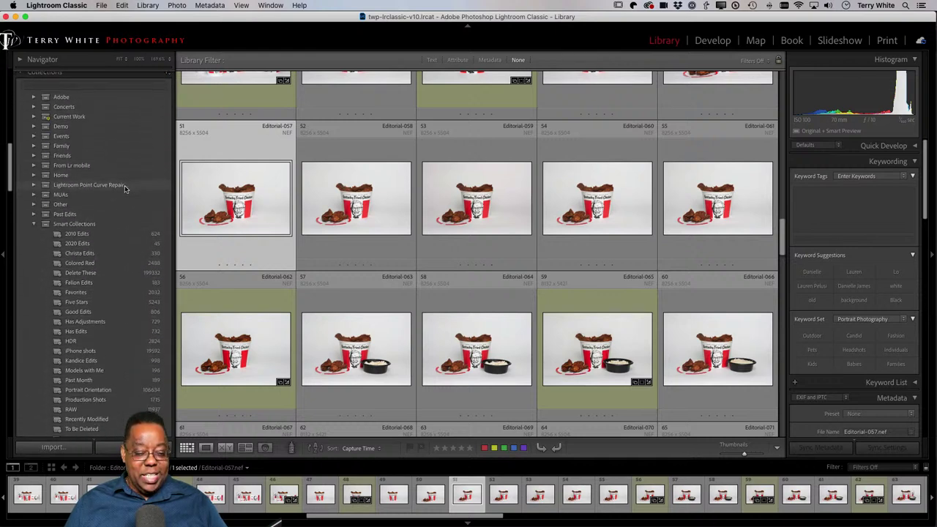
pyautogui.scroll(-12, 124, 188)
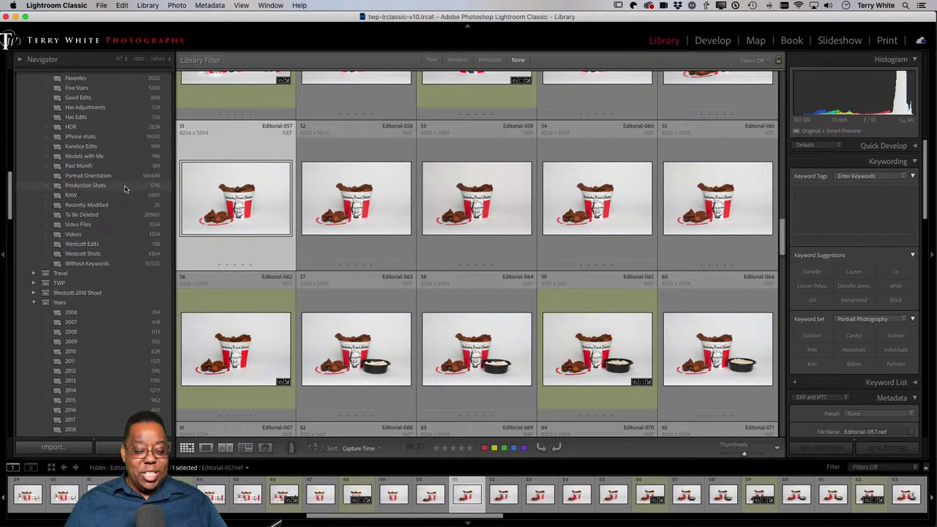
pyautogui.scroll(-2, 125, 189)
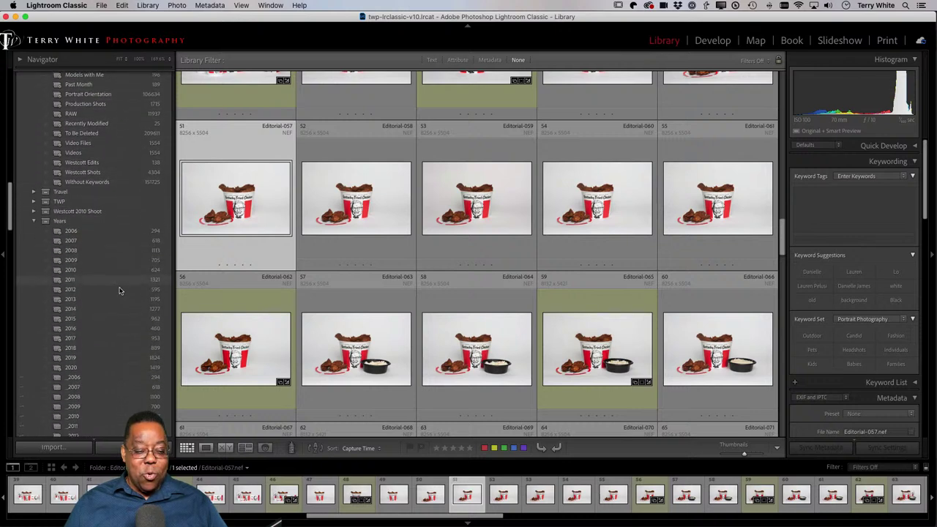
pyautogui.click(96, 353)
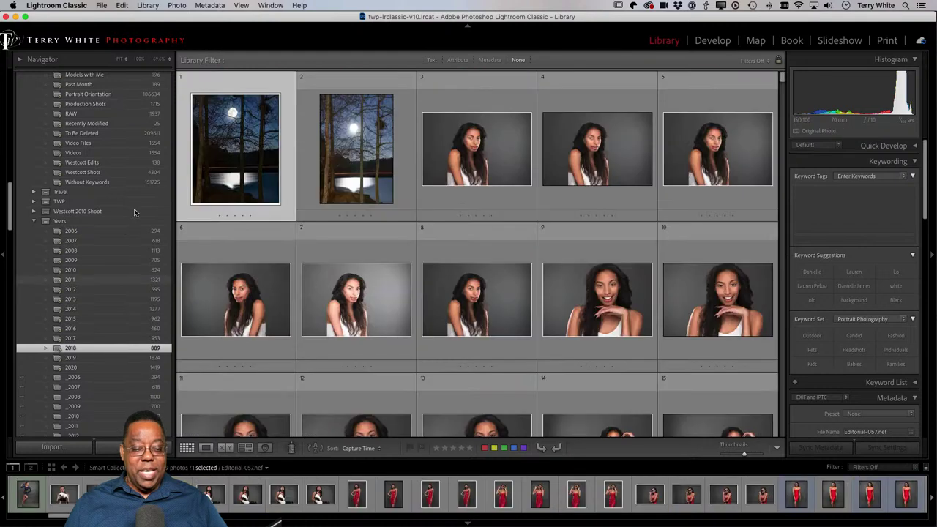
pyautogui.scroll(10, 134, 207)
pyautogui.scroll(10, 135, 210)
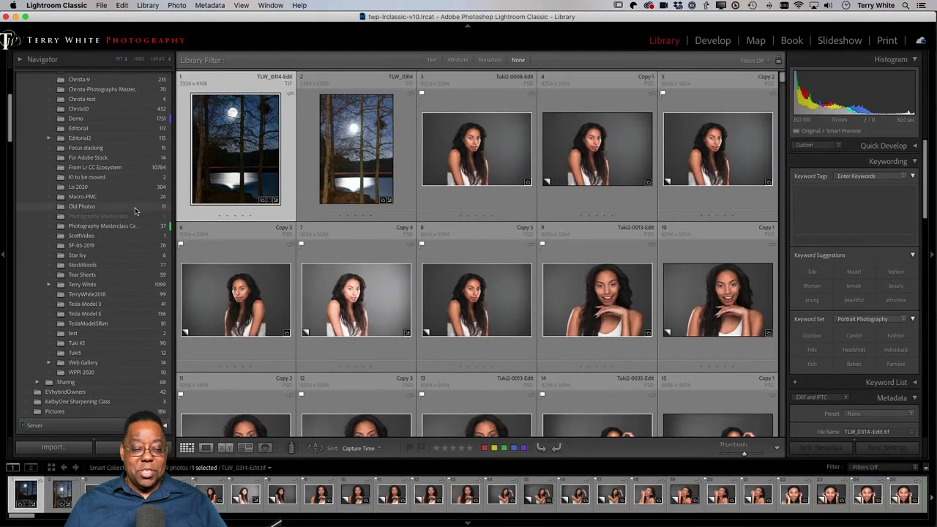
pyautogui.scroll(5, 135, 210)
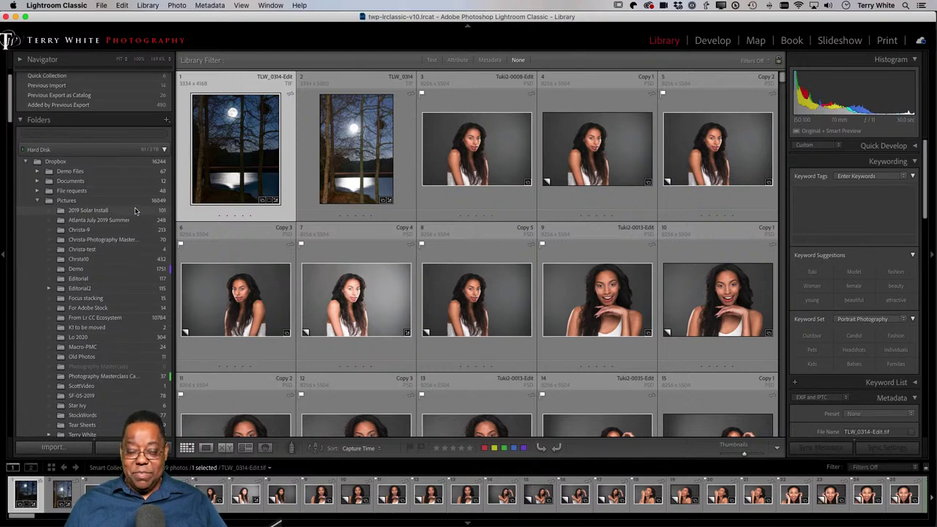
# Step: Collapse Hard Disk in the Folders panel so Smart Collections like 2010 Edits and Five Stars appear
pyautogui.click(164, 149)
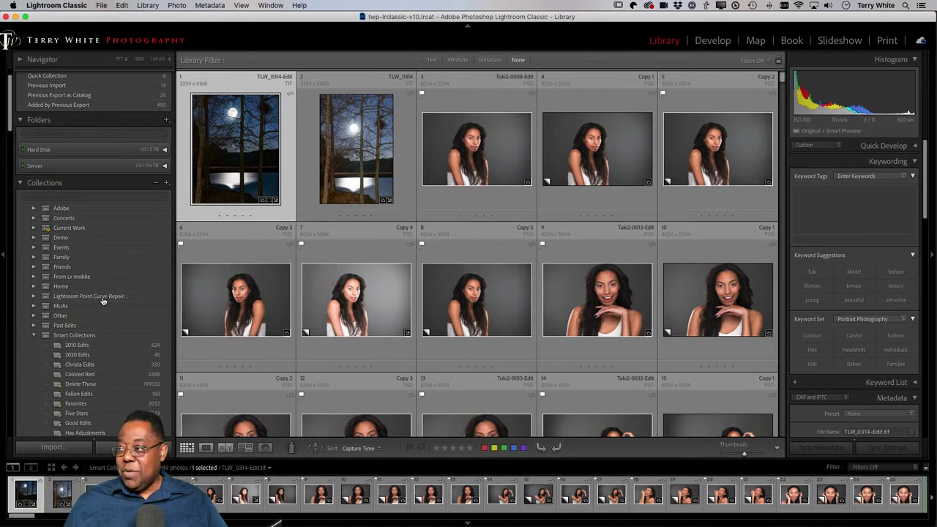
# Step: Switch to Adobe Lightroom, which opens on All Photos with 54,010 items
pyautogui.press('super+Tab')
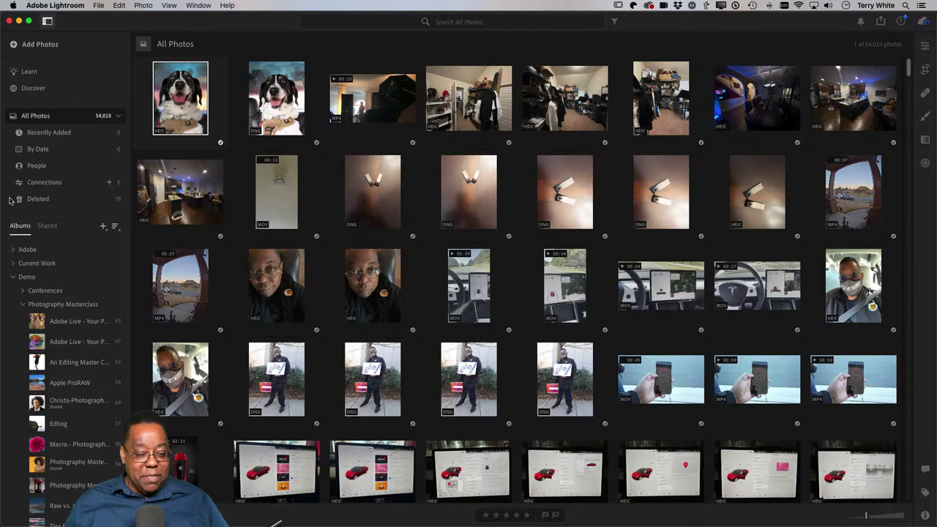
# Step: Start a new album from the Albums + menu and name it 'My Dog'
pyautogui.click(103, 229)
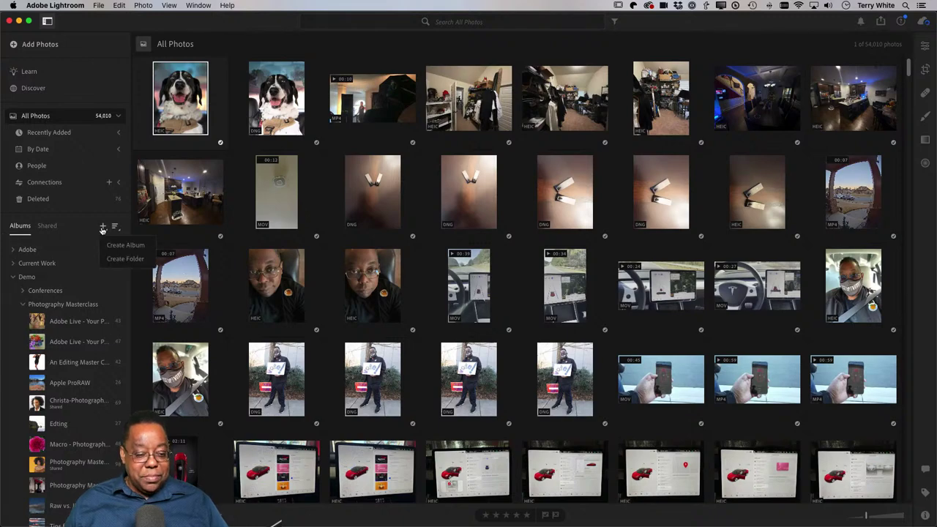
pyautogui.click(117, 245)
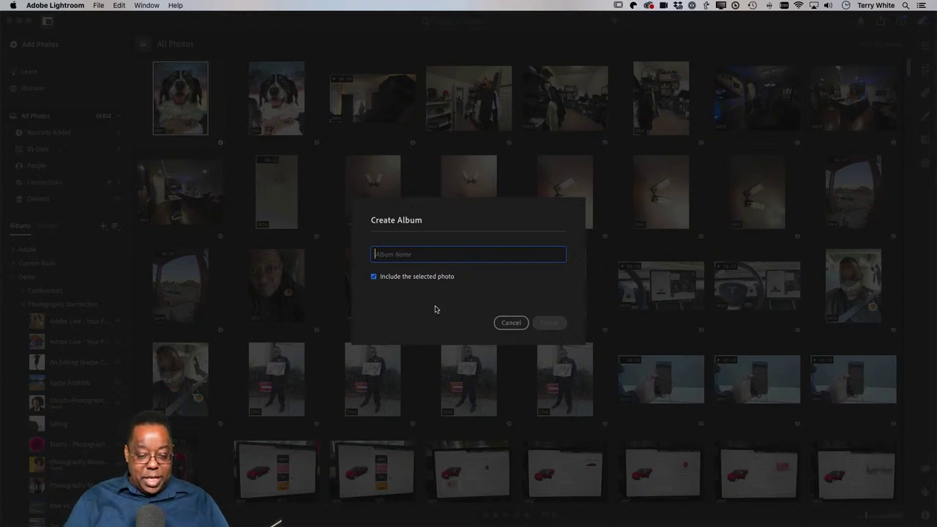
pyautogui.write('My Dog')
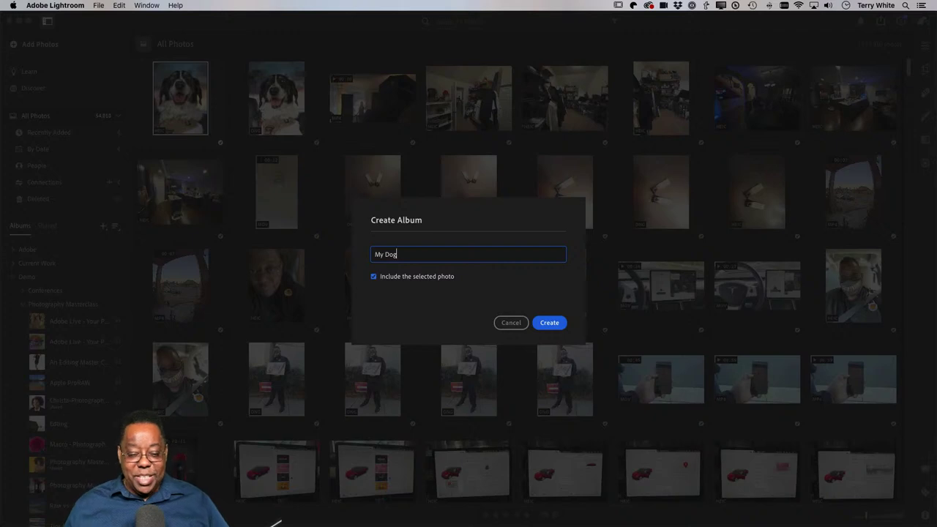
# Step: Create the My Dog album with the selected HEIC dog photo and open it
pyautogui.click(555, 325)
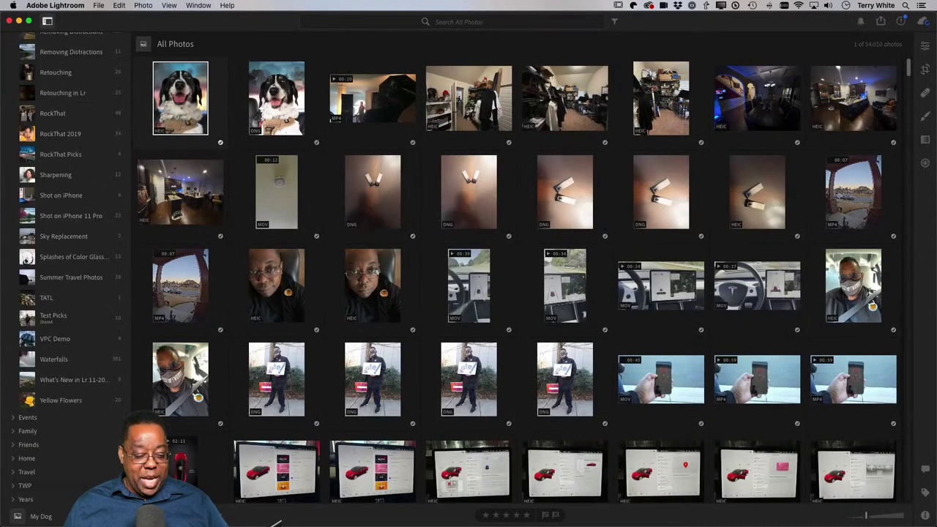
pyautogui.click(44, 516)
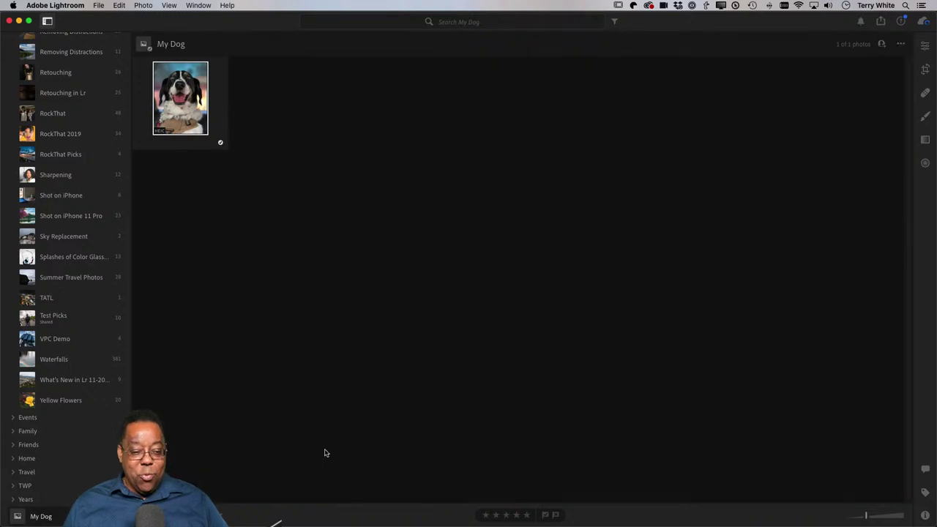
pyautogui.scroll(10, 78, 266)
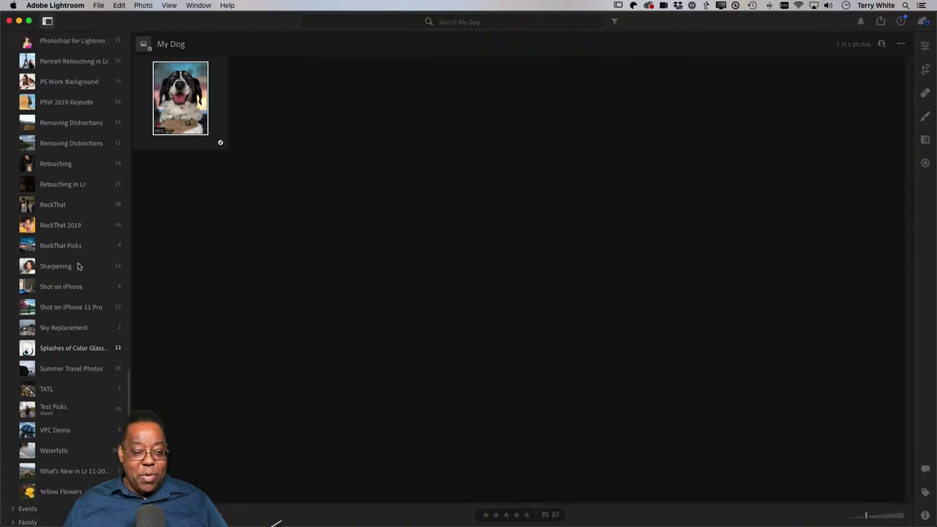
pyautogui.scroll(15, 78, 265)
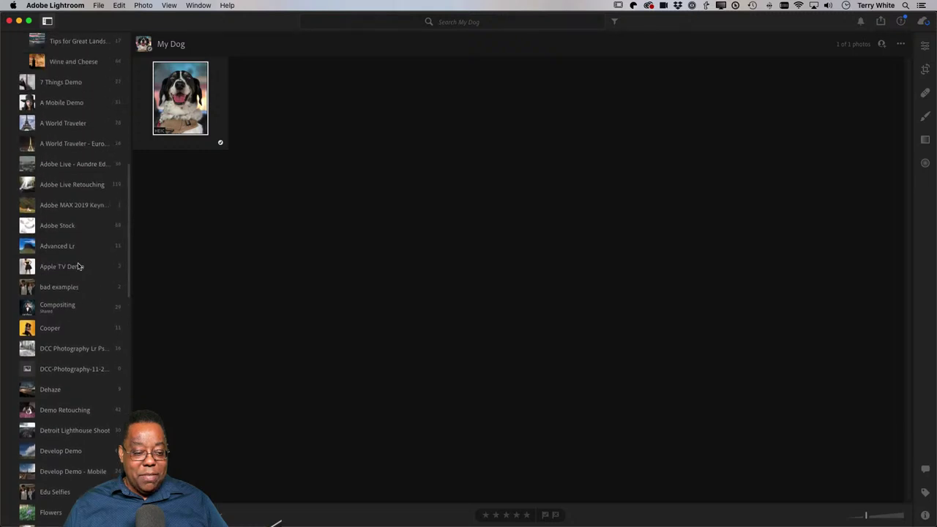
pyautogui.scroll(1, 79, 266)
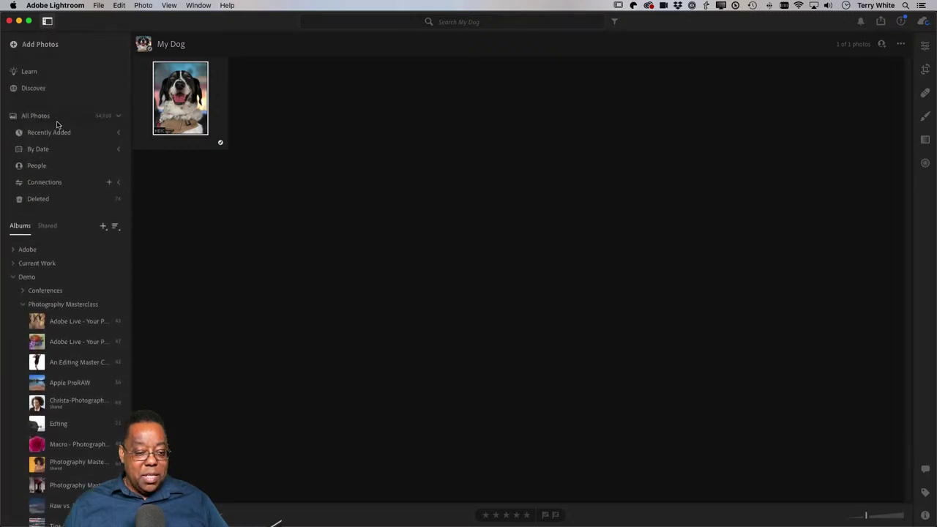
# Step: Drag the DNG dog photo from All Photos into My Dog, giving the album 2 photos
pyautogui.click(56, 117)
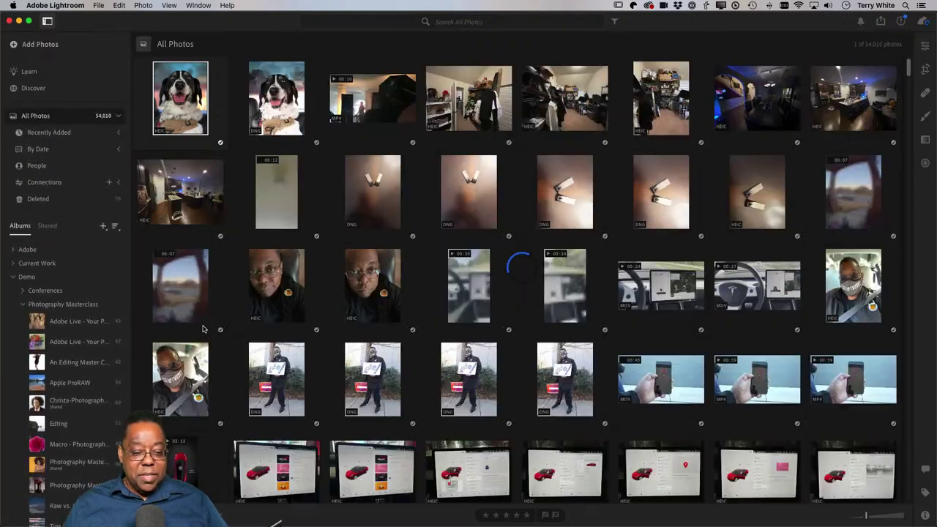
pyautogui.scroll(-1, 62, 391)
pyautogui.scroll(-20, 62, 392)
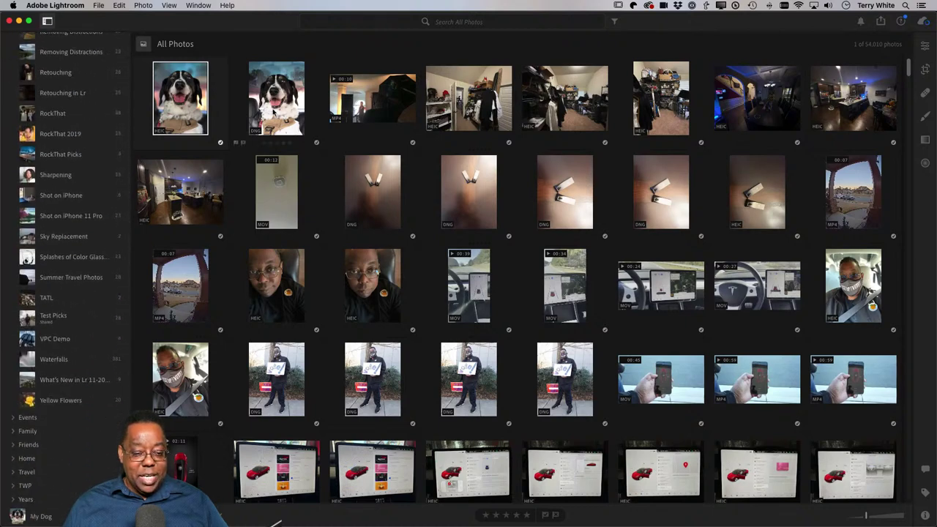
pyautogui.moveTo(273, 115); pyautogui.dragTo(33, 516)
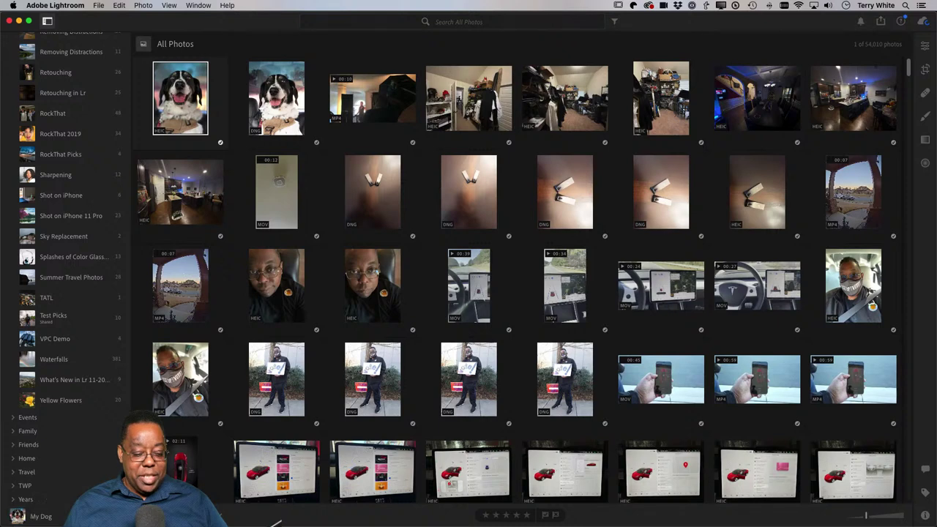
pyautogui.click(37, 516)
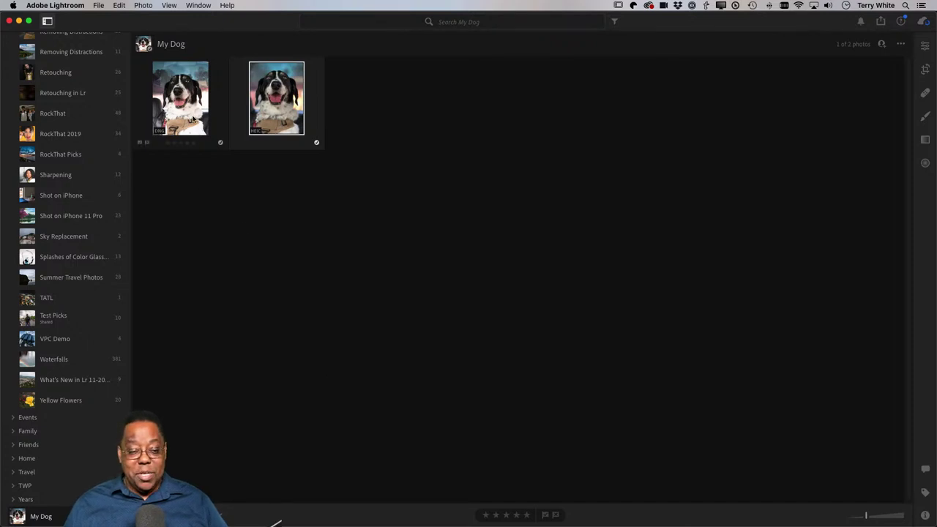
# Step: Put the HEIC dog photo ahead of the DNG in My Dog, then return to Lightroom Classic
pyautogui.moveTo(191, 114); pyautogui.dragTo(322, 111)
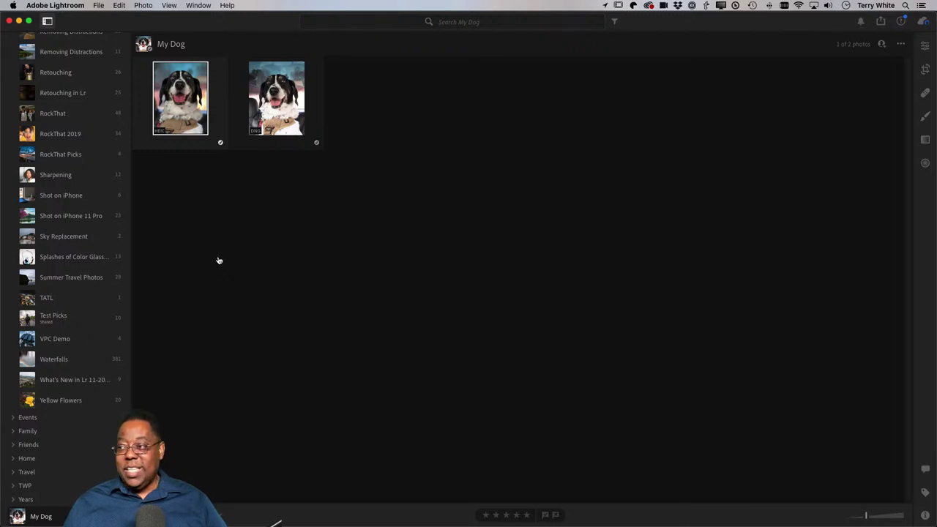
pyautogui.press('super+Tab')
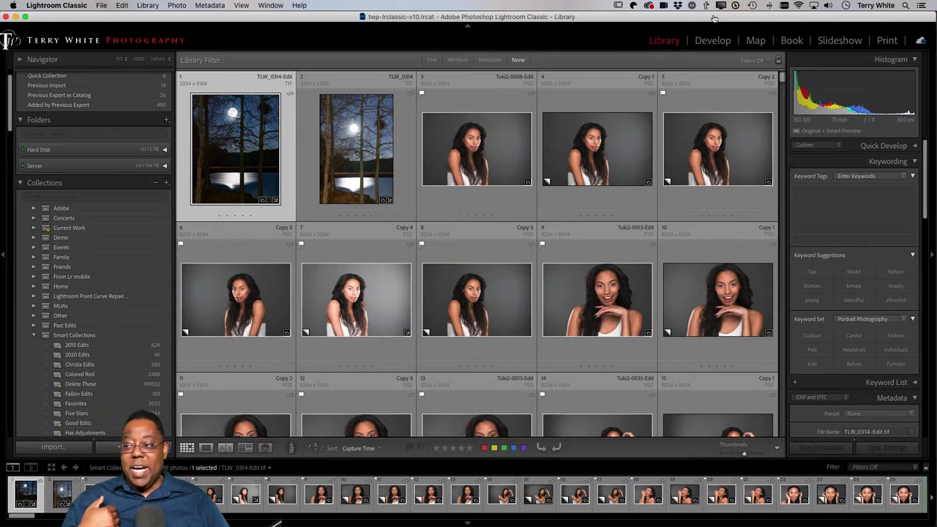
# Step: Switch from Lightroom Classic to the Lightroom cloud app showing the My Dog album
pyautogui.press('super+Tab')
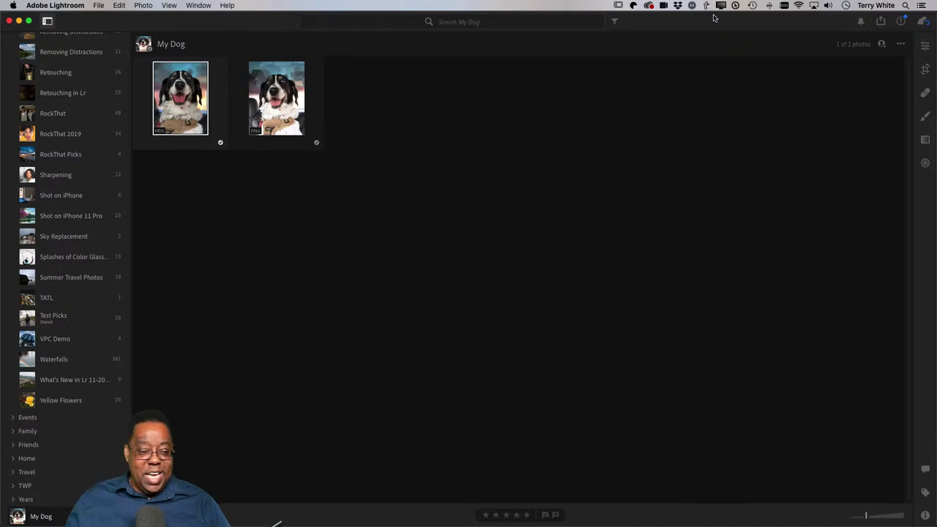
pyautogui.scroll(15, 80, 110)
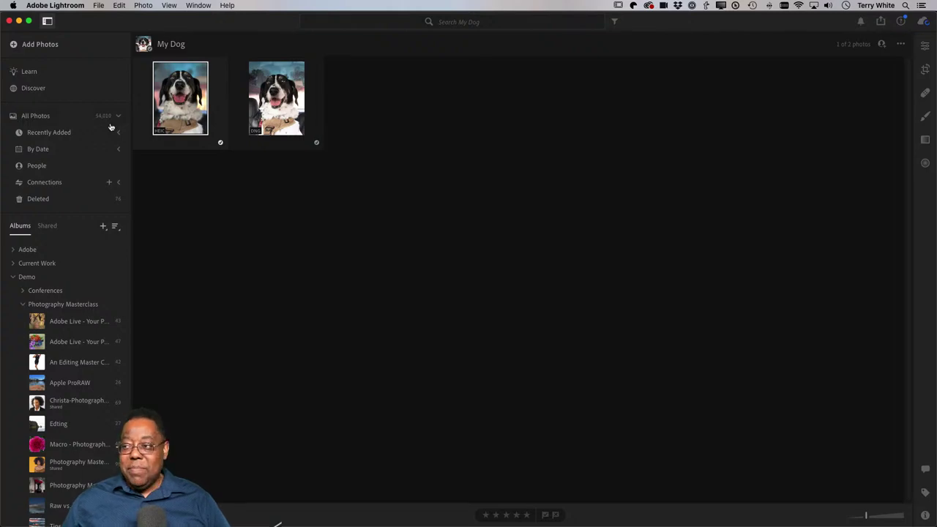
# Step: Return to Lightroom Classic's Library grid and open the File menu to reach Optimize Catalog
pyautogui.press('super+Tab')
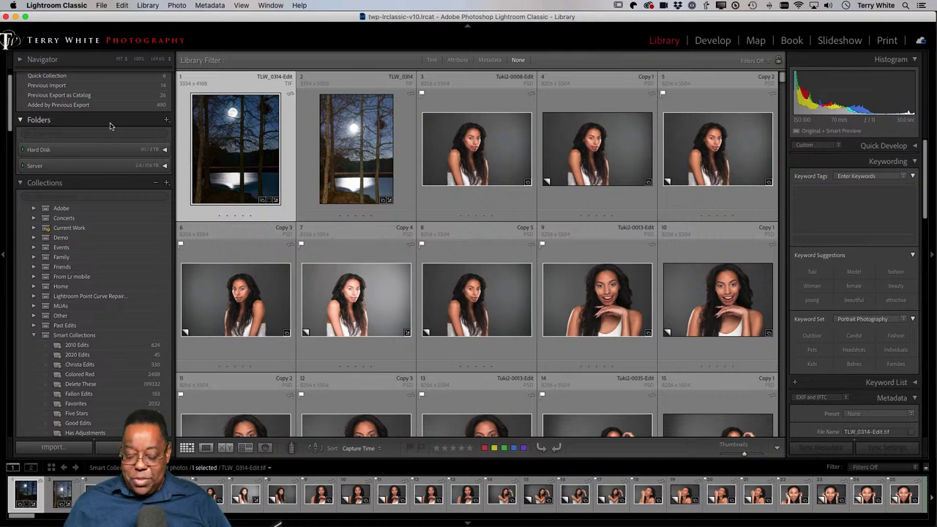
pyautogui.click(98, 5)
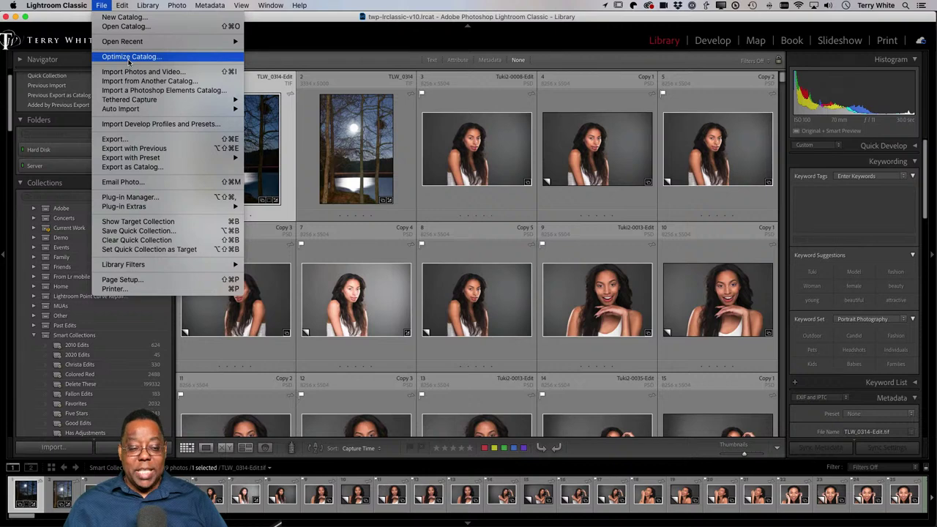
# Step: Run Optimize Catalog, confirm with Optimize, and acknowledge the completion notice
pyautogui.click(129, 59)
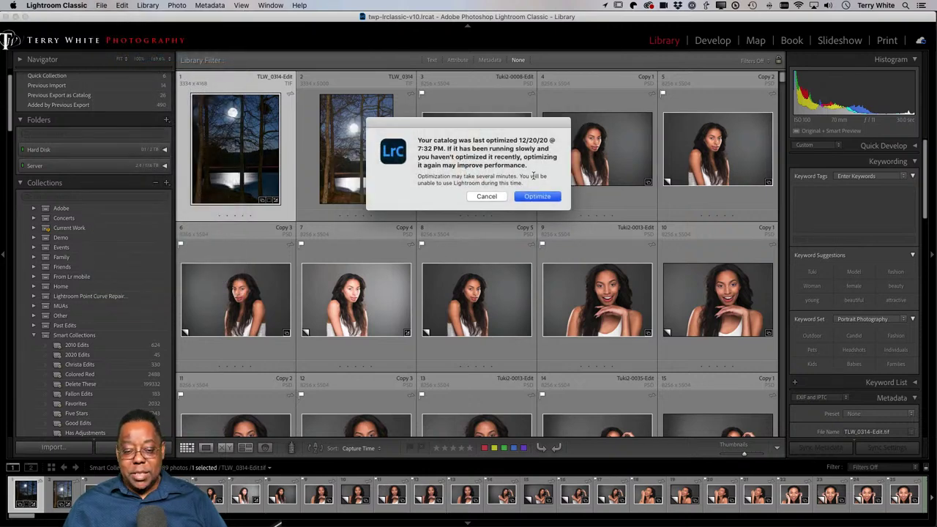
pyautogui.click(533, 197)
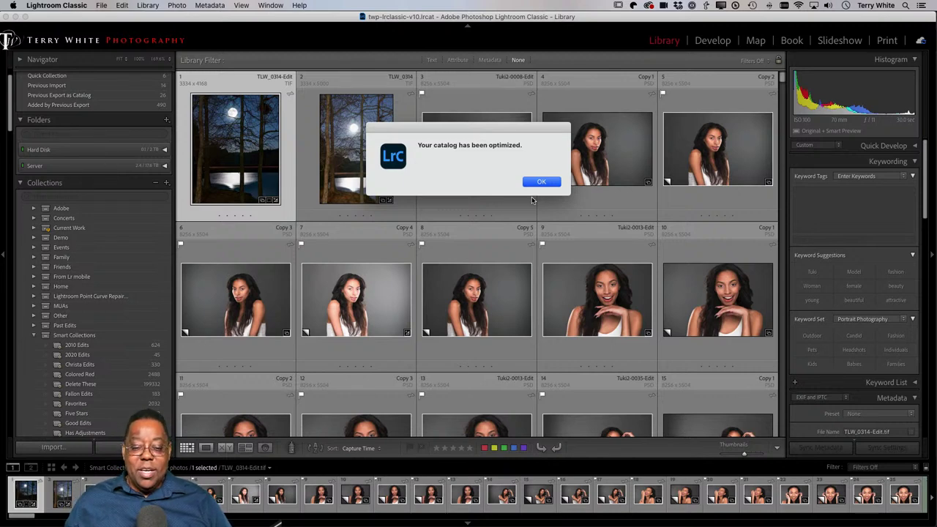
pyautogui.click(541, 183)
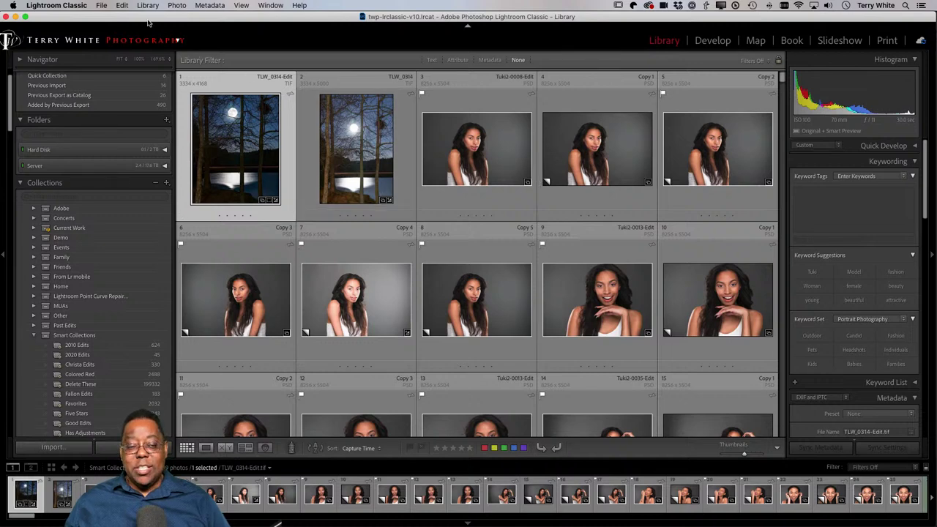
# Step: Open the File menu and move over to the Lightroom Classic menu to find Catalog Settings
pyautogui.click(102, 6)
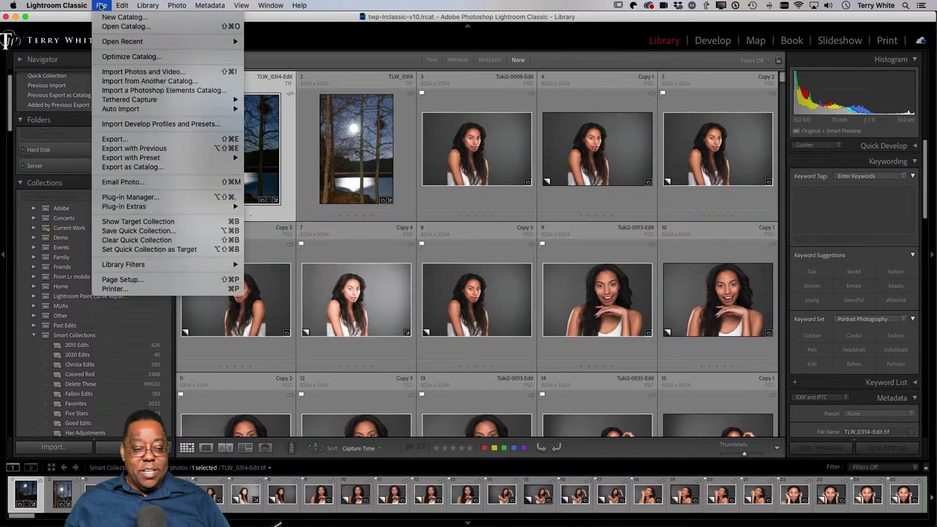
pyautogui.moveTo(76, 4)
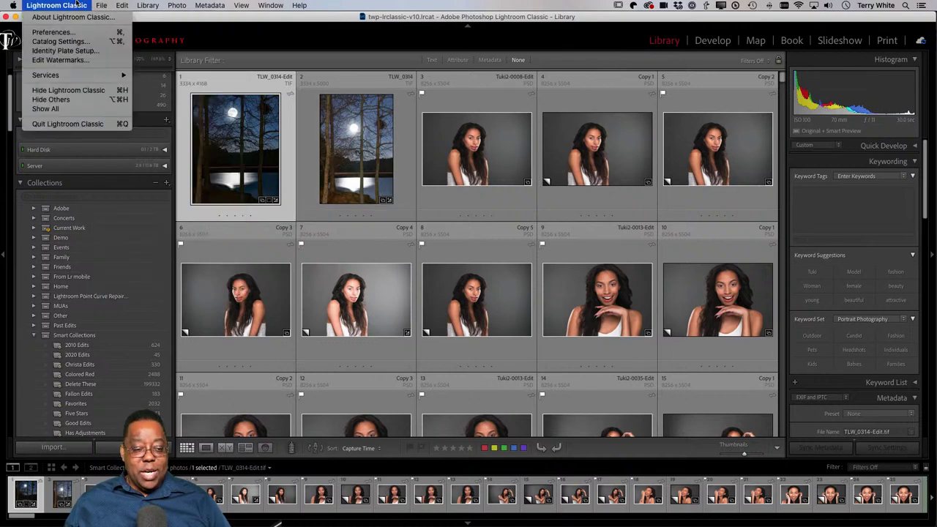
# Step: In Catalog Settings, set catalog backups to 'Once a week, when exiting Lightroom' and close the dialog
pyautogui.click(77, 41)
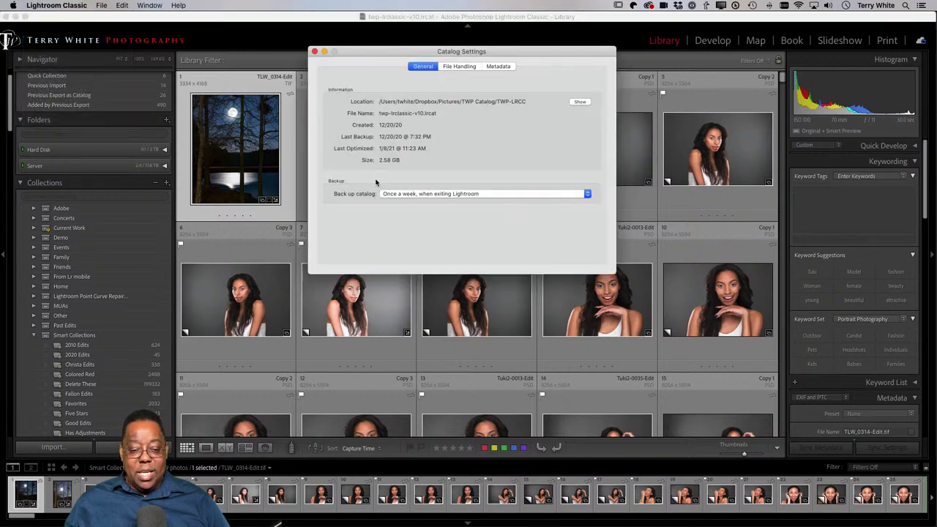
pyautogui.click(396, 195)
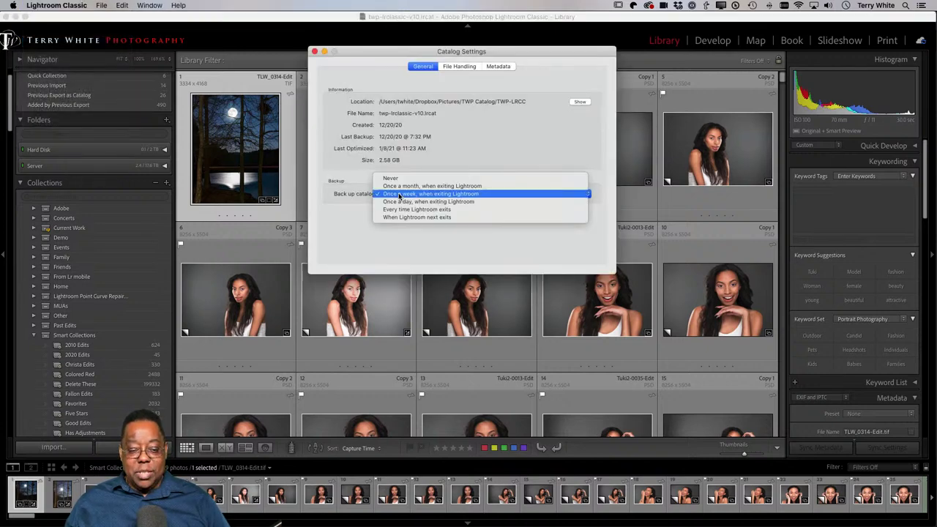
pyautogui.click(388, 178)
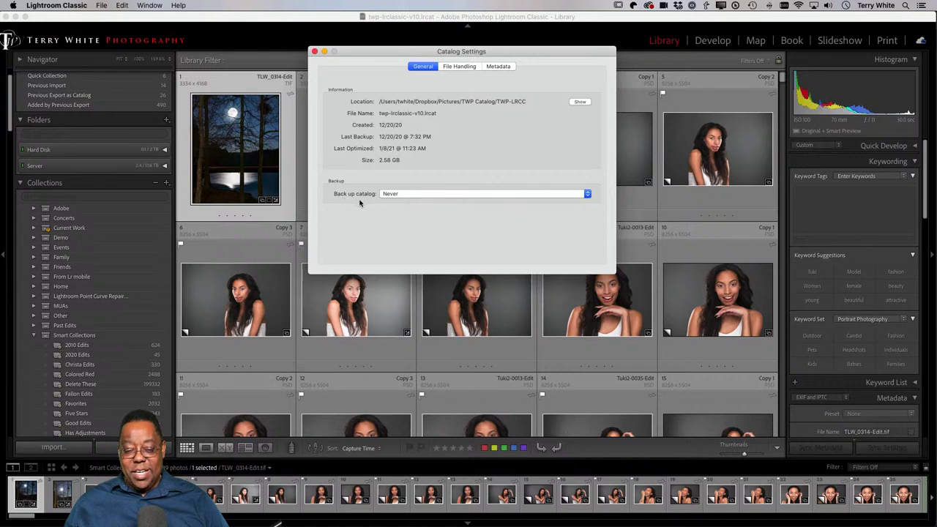
pyautogui.click(388, 195)
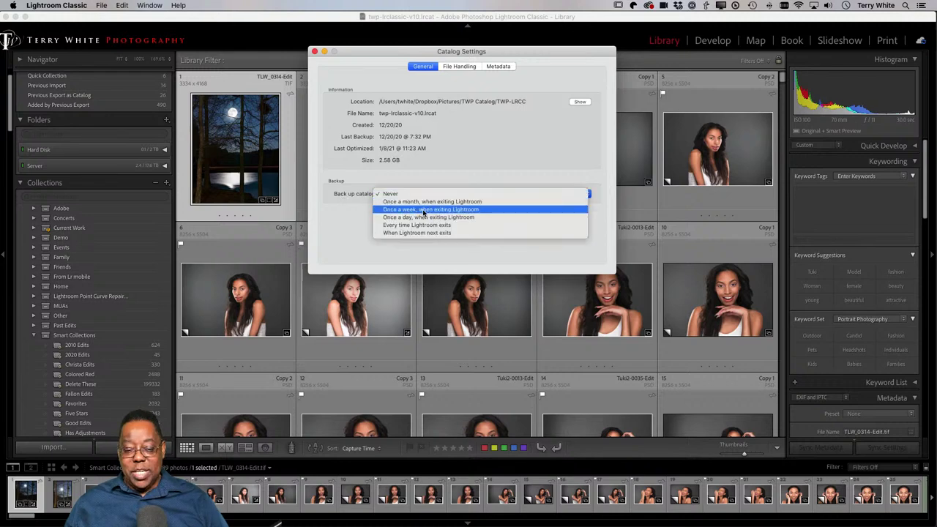
pyautogui.click(423, 211)
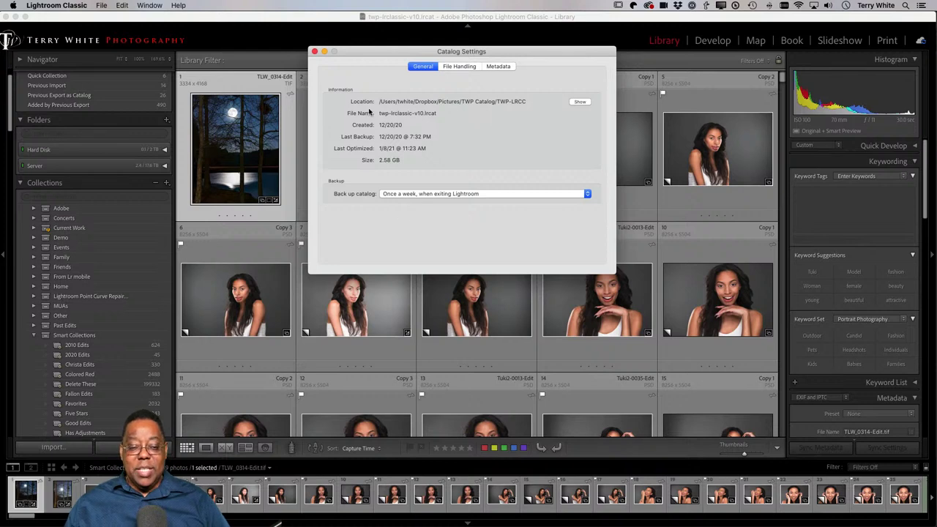
pyautogui.click(315, 52)
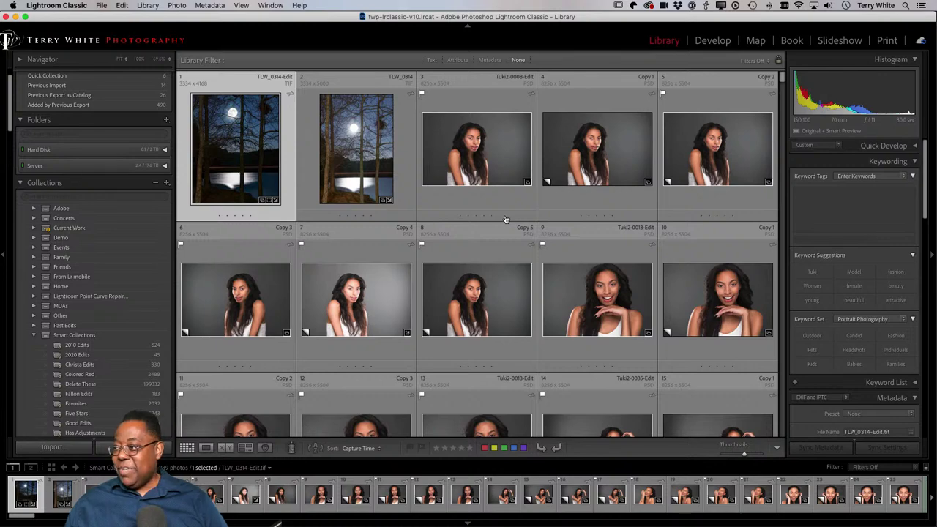
pyautogui.press('super+Tab')
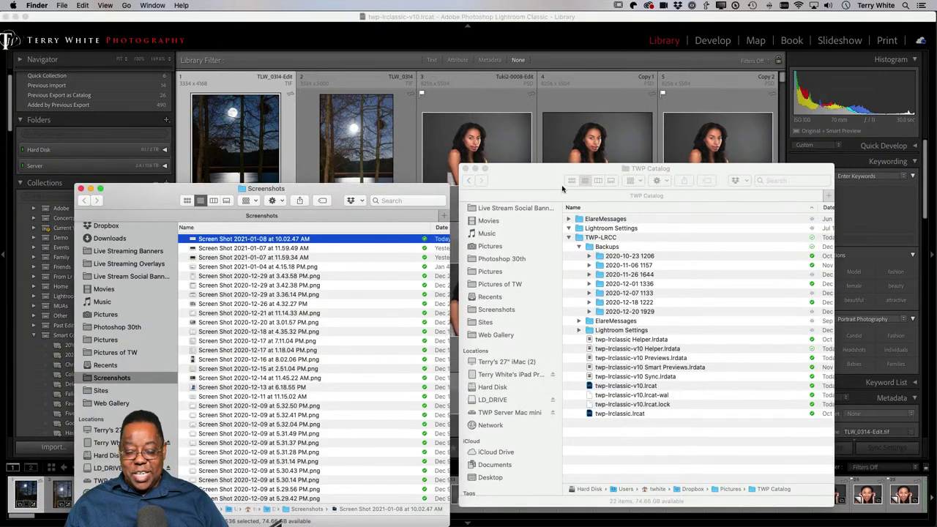
pyautogui.moveTo(552, 179); pyautogui.dragTo(354, 134)
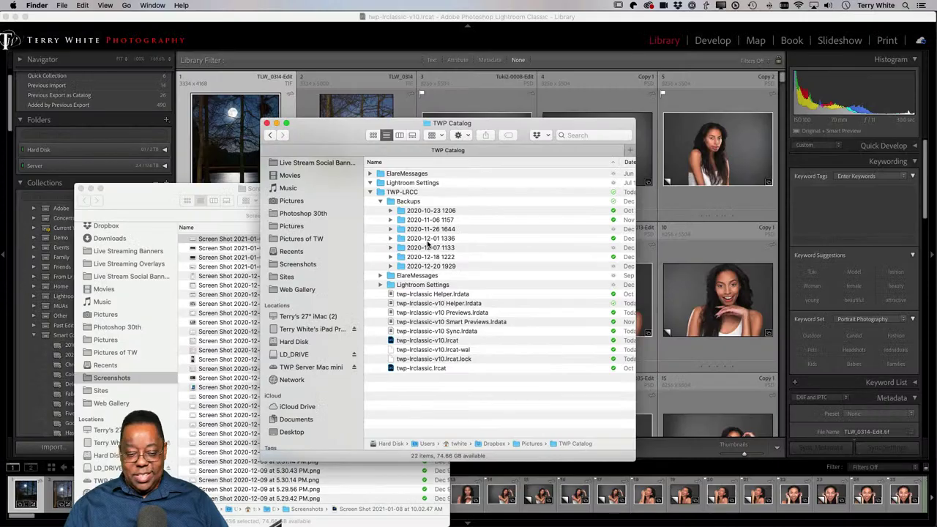
pyautogui.click(388, 210)
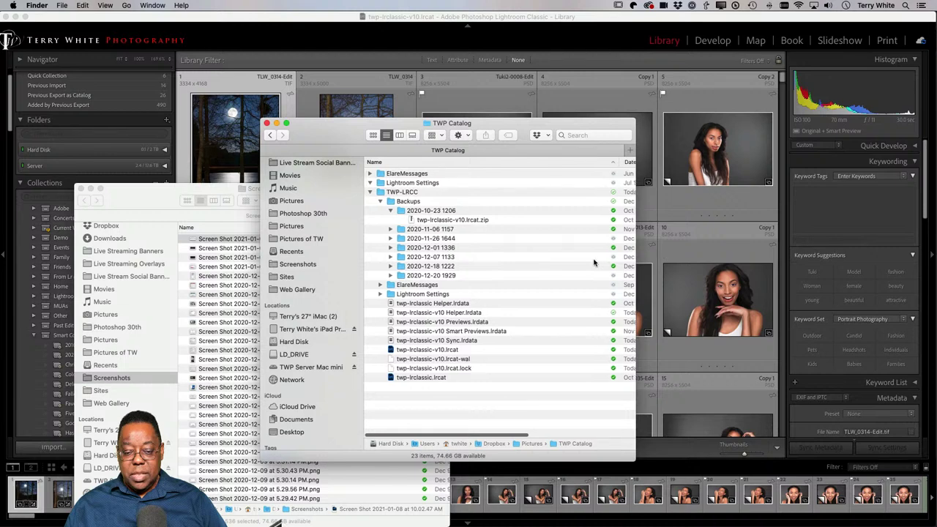
pyautogui.hscroll(5, 594, 261)
pyautogui.hscroll(2, 594, 261)
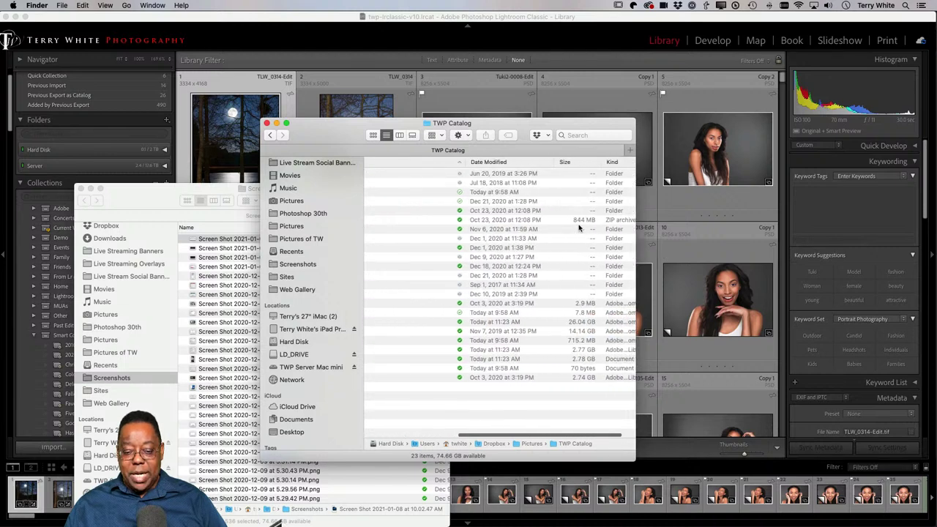
pyautogui.hscroll(-7, 578, 228)
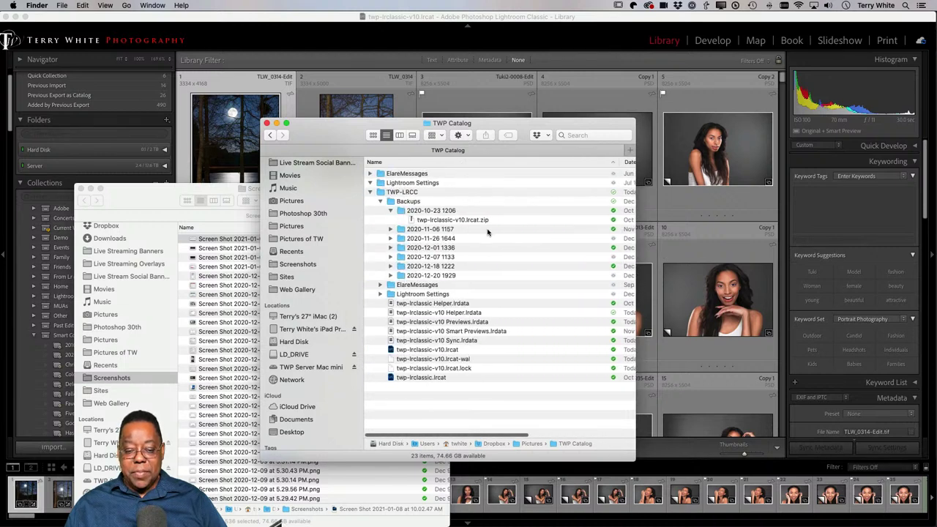
pyautogui.click(391, 211)
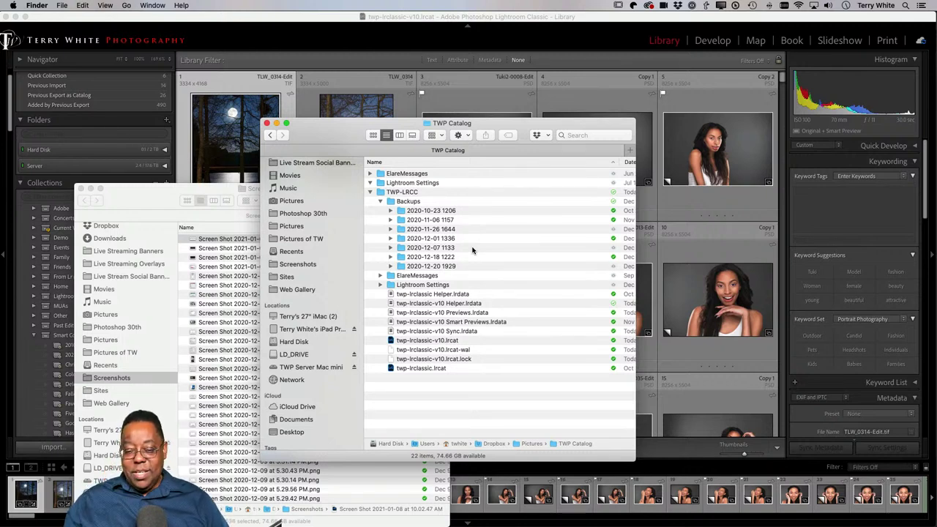
pyautogui.click(455, 214)
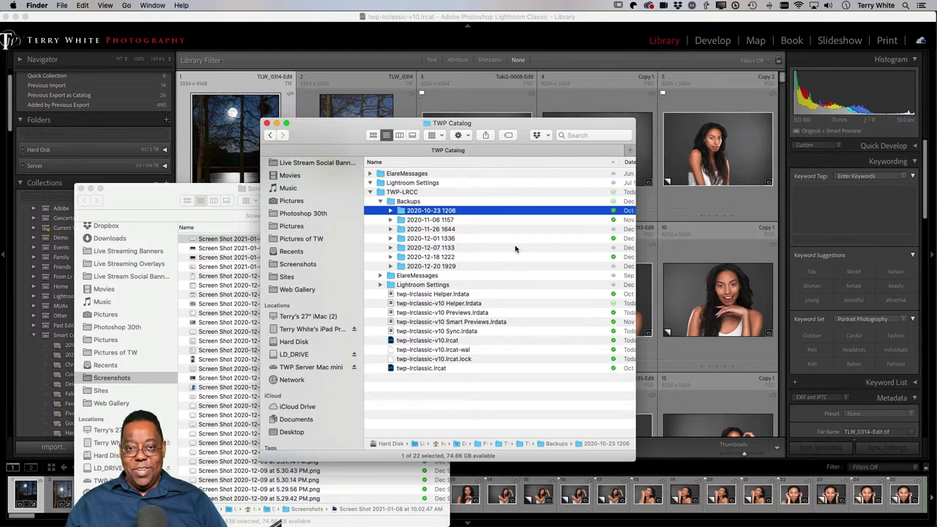
pyautogui.keyDown('shift'); pyautogui.click(460, 239); pyautogui.keyUp('shift')
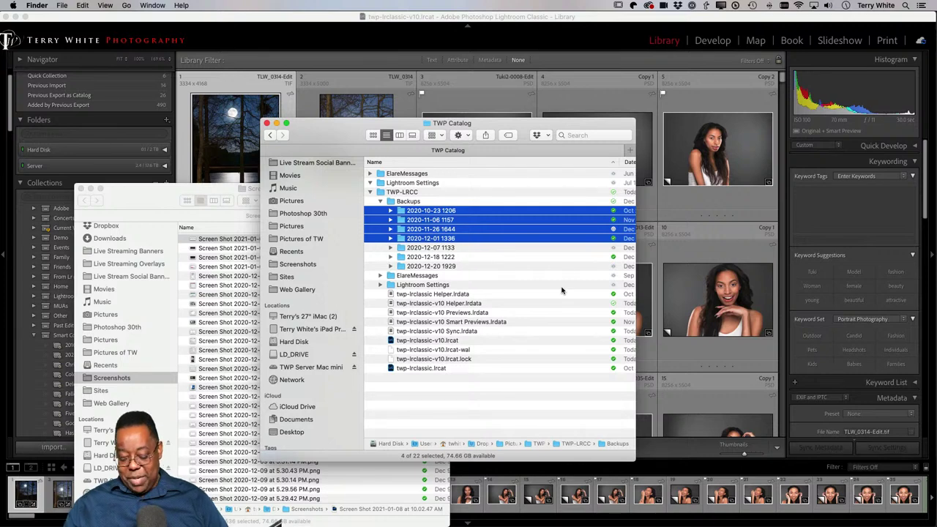
pyautogui.press('super+BackSpace')
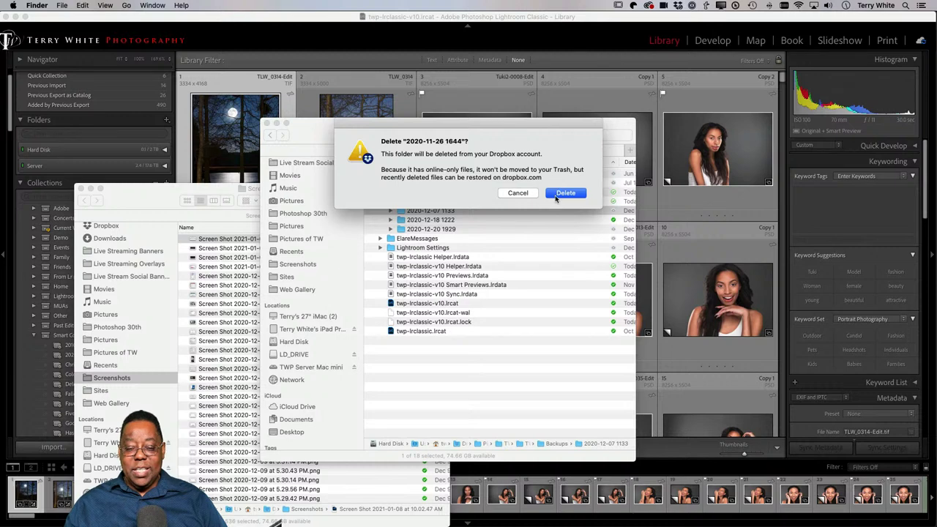
pyautogui.click(558, 194)
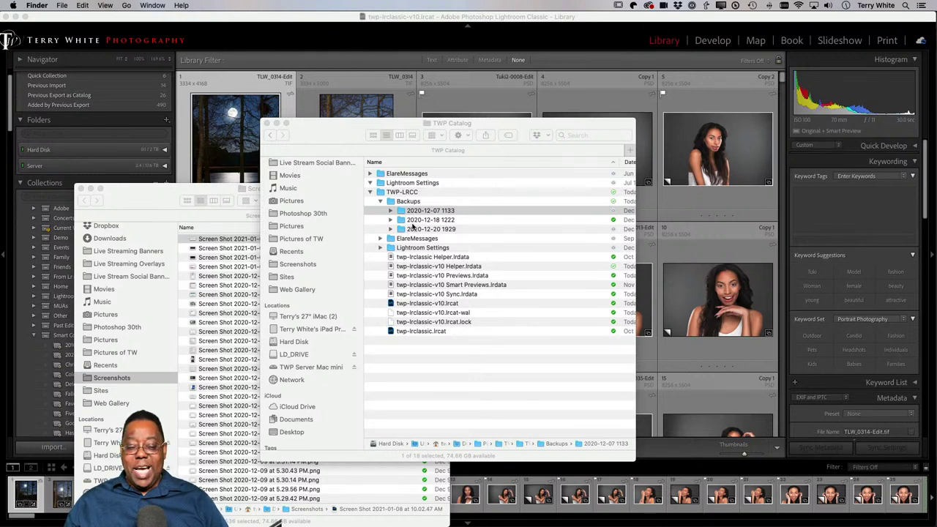
# Step: Bring Lightroom Classic in front of Finder and open its menus to find the New Collection commands
pyautogui.click(285, 22)
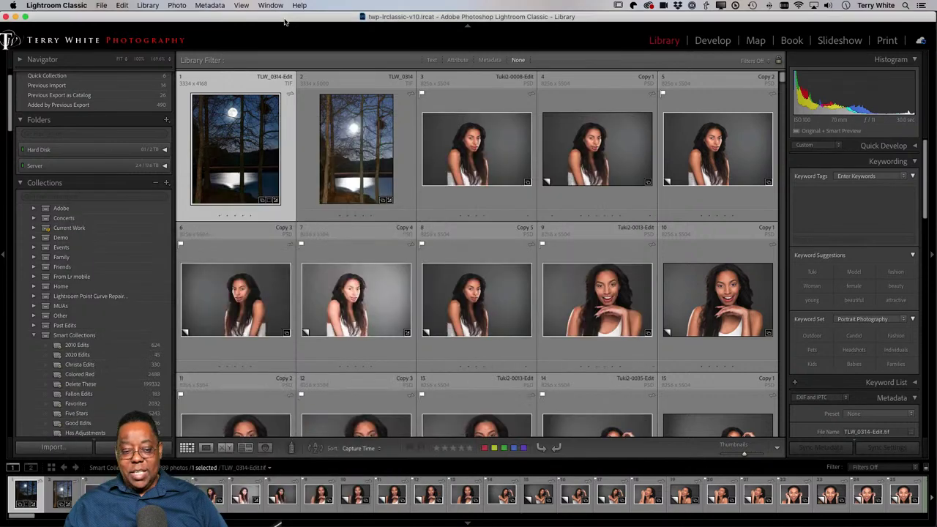
pyautogui.click(101, 5)
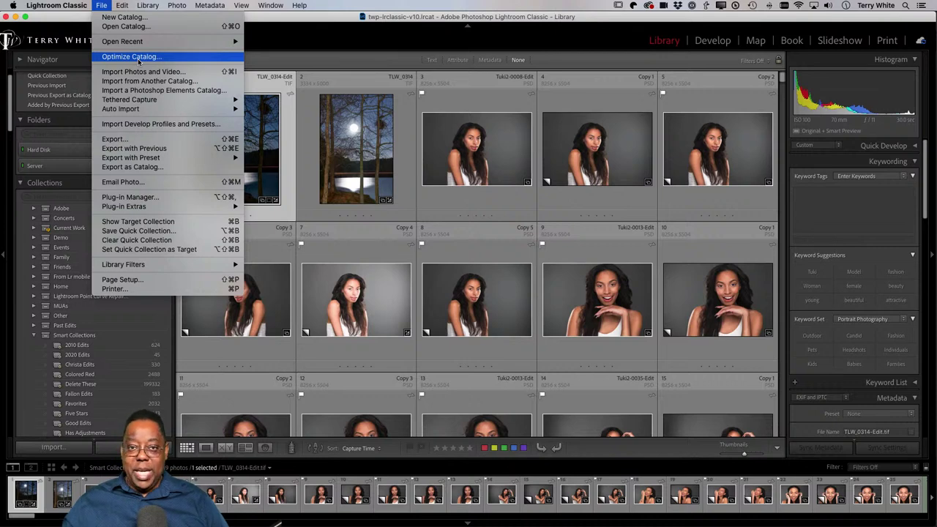
# Step: Close the Library menu without choosing a command and scroll through the Collections panel
pyautogui.click(146, 5)
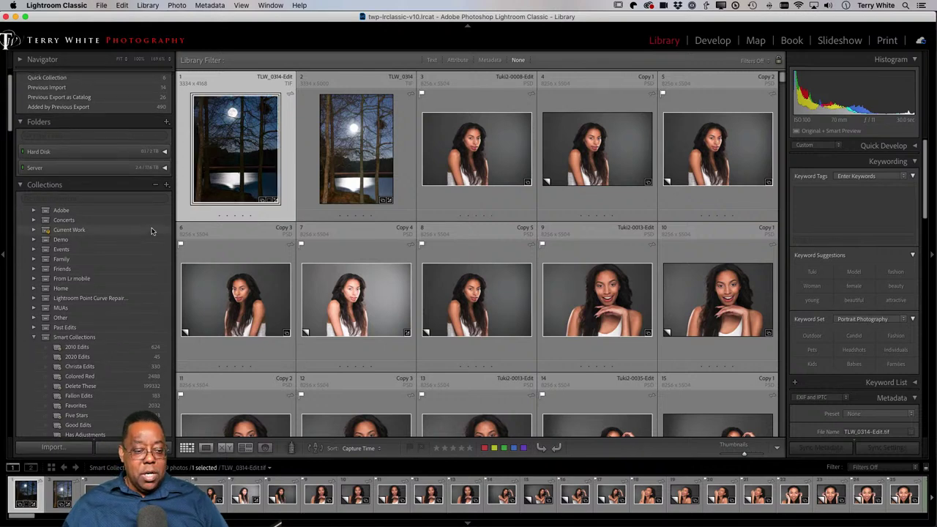
pyautogui.scroll(2, 147, 230)
pyautogui.scroll(-3, 151, 232)
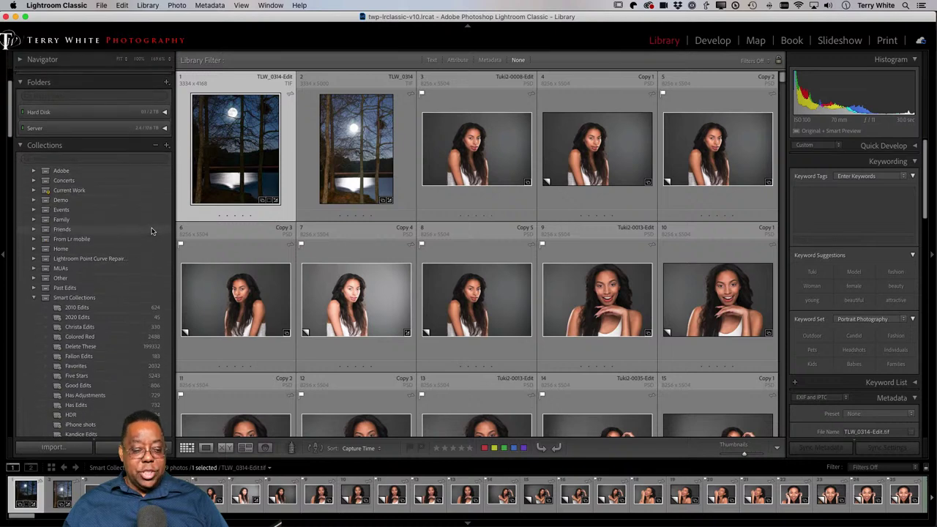
pyautogui.scroll(2, 152, 231)
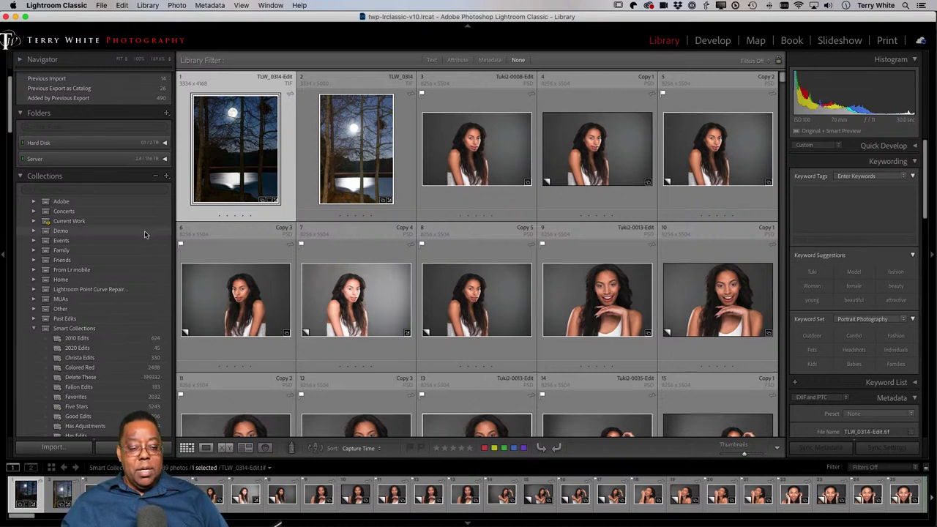
pyautogui.scroll(-2, 144, 233)
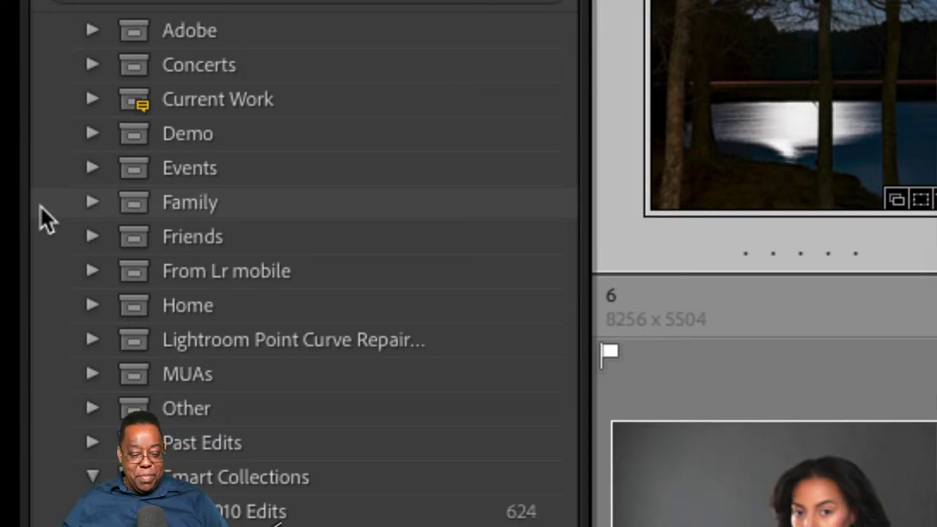
pyautogui.scroll(-10, 40, 205)
pyautogui.scroll(-15, 47, 209)
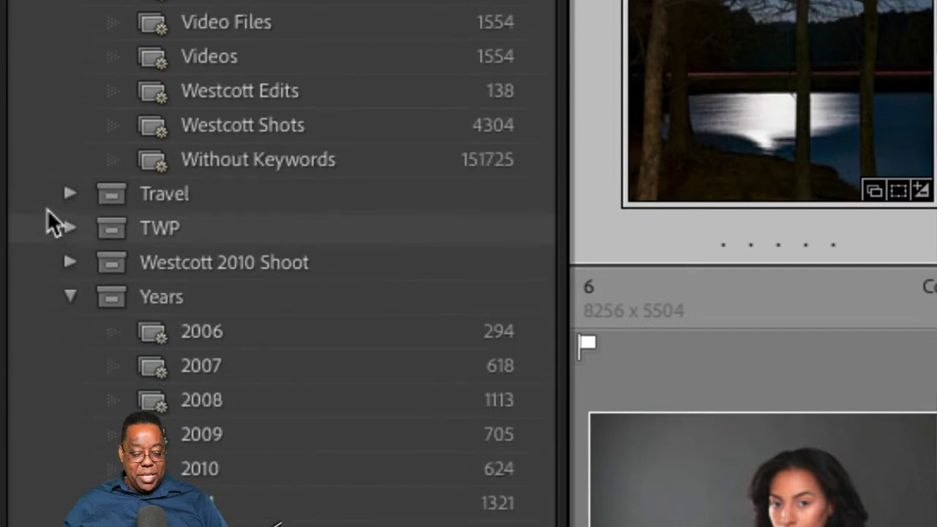
pyautogui.scroll(10, 47, 209)
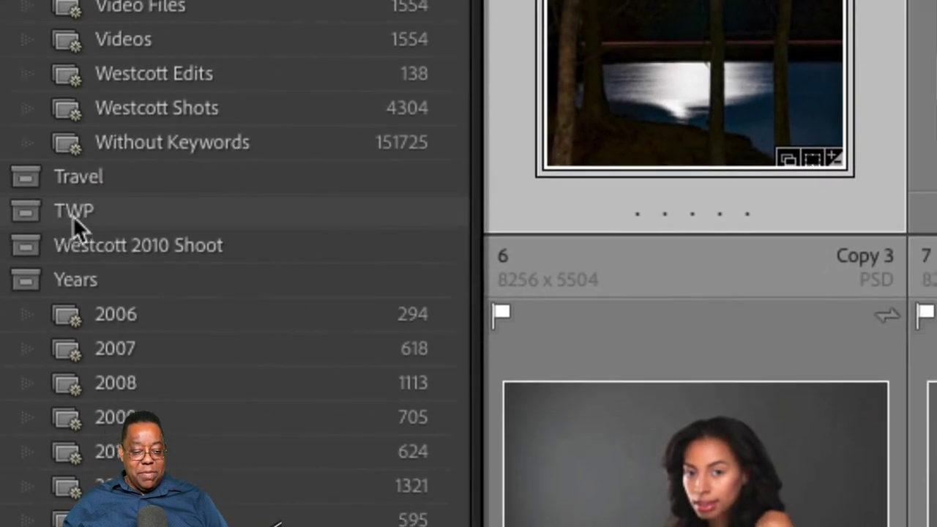
pyautogui.scroll(12, 72, 215)
pyautogui.scroll(6, 73, 215)
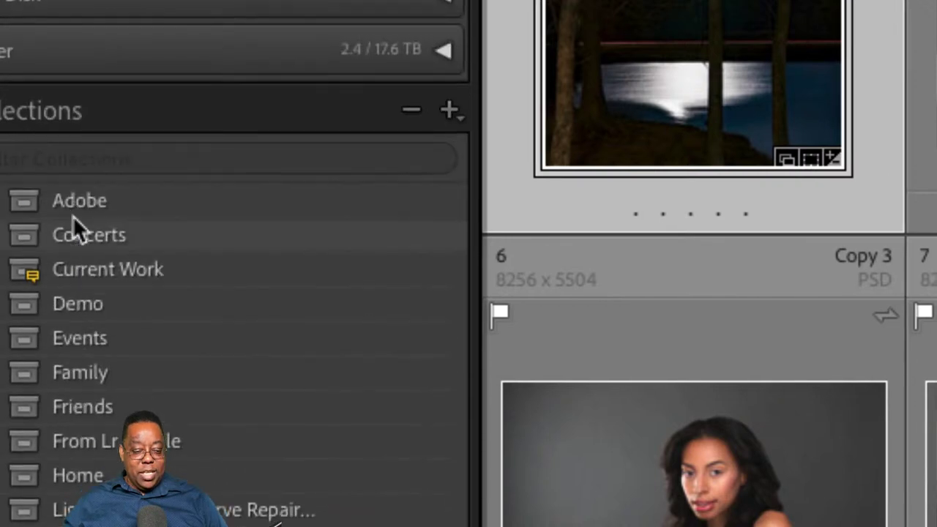
pyautogui.scroll(-2, 110, 227)
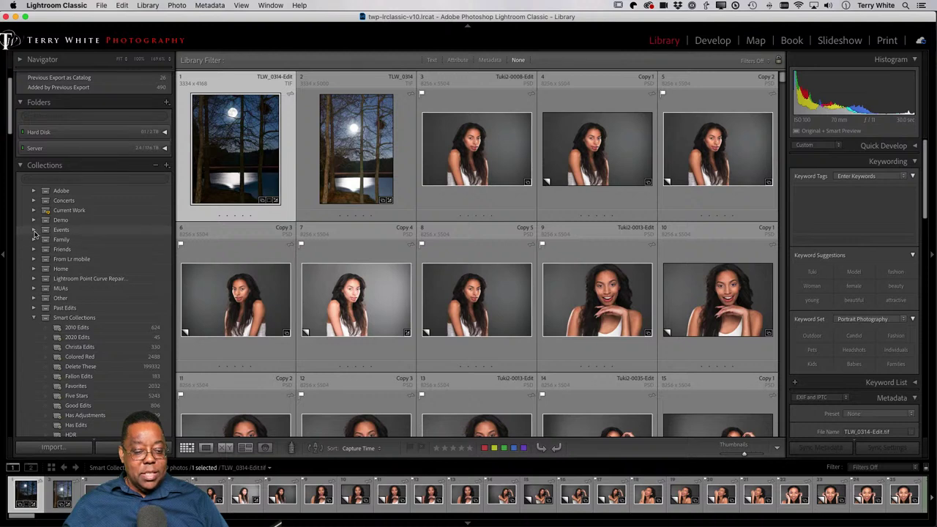
# Step: Expand the Events set and browse its collections, such as 29 Rooms, CES 2016 and WPPI 2018
pyautogui.click(33, 230)
pyautogui.scroll(-2, 121, 318)
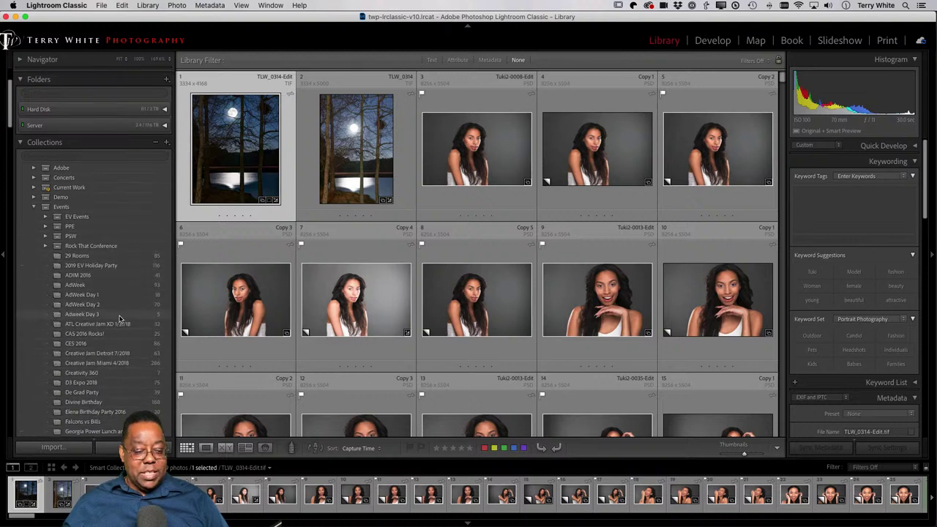
pyautogui.scroll(-3, 120, 318)
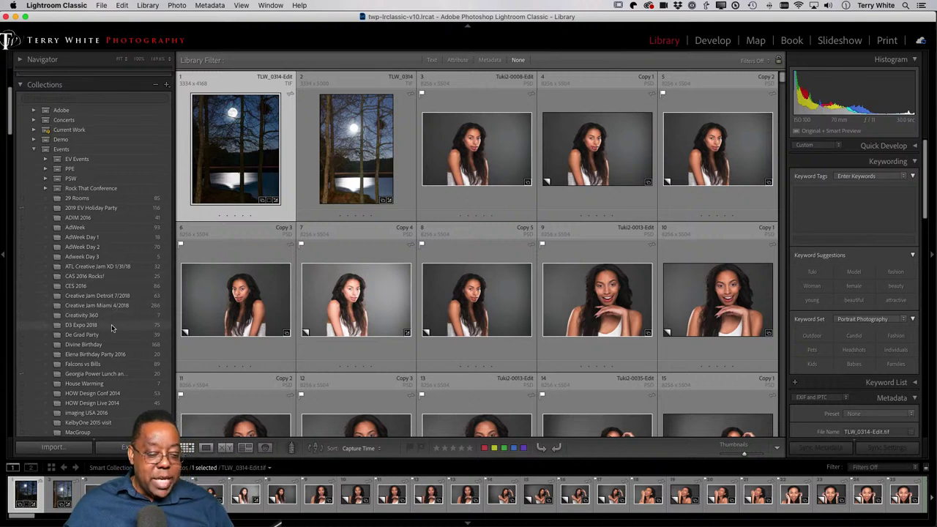
pyautogui.scroll(-4, 112, 328)
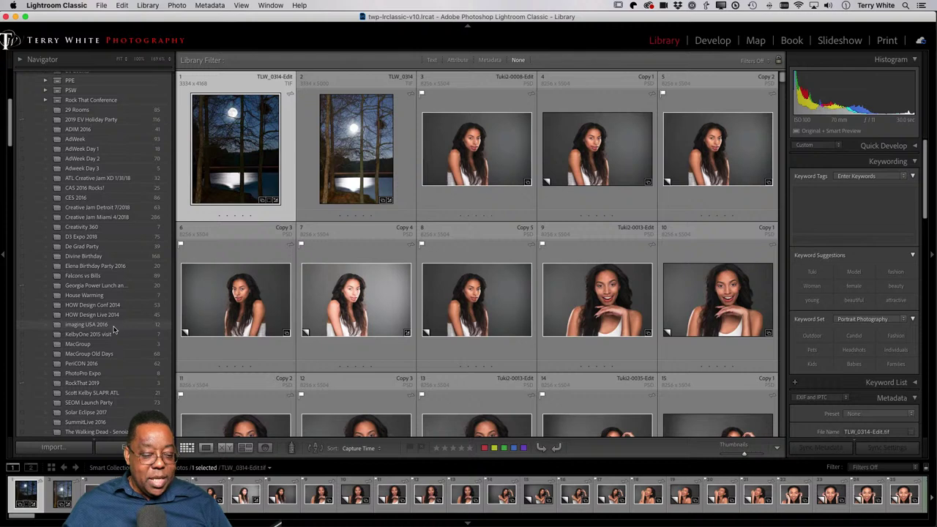
pyautogui.scroll(-2, 114, 326)
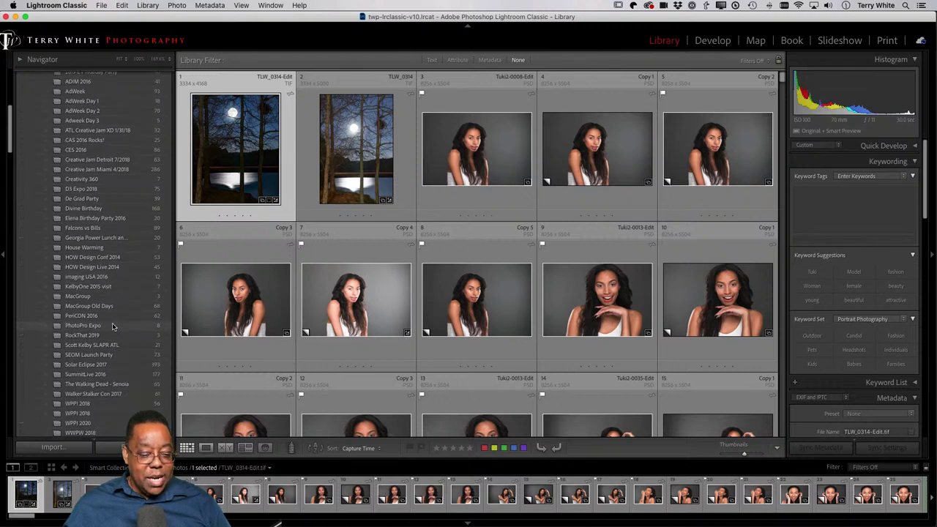
pyautogui.scroll(5, 110, 329)
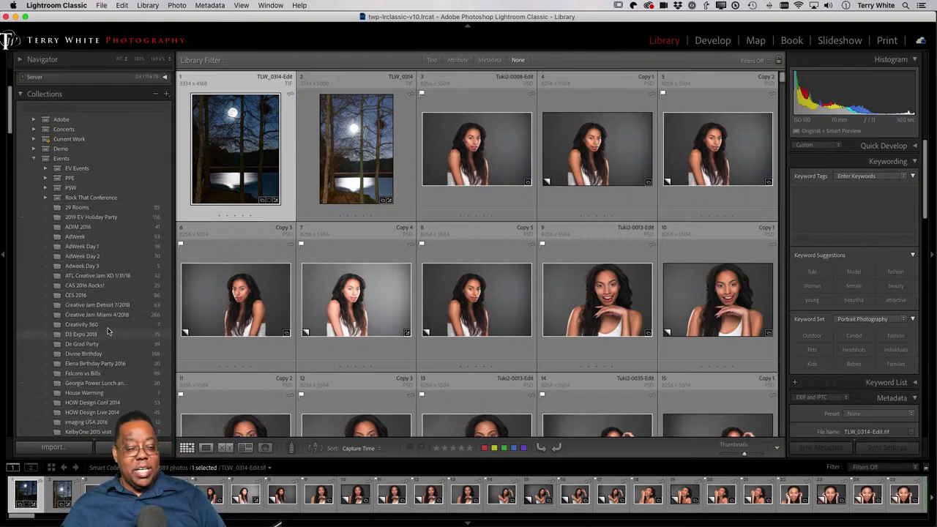
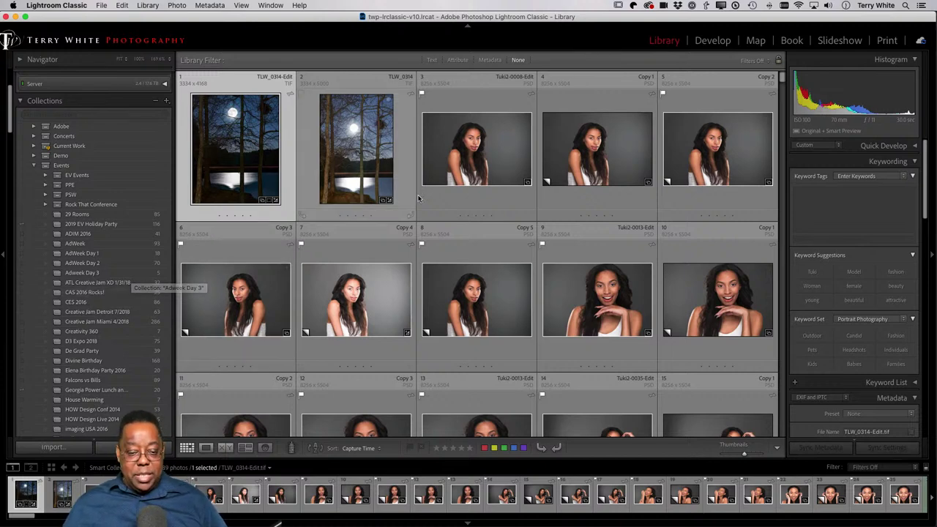
# Step: Add the second moon-over-the-lake photo to the selection and bring up the Library menu
pyautogui.press('alt')
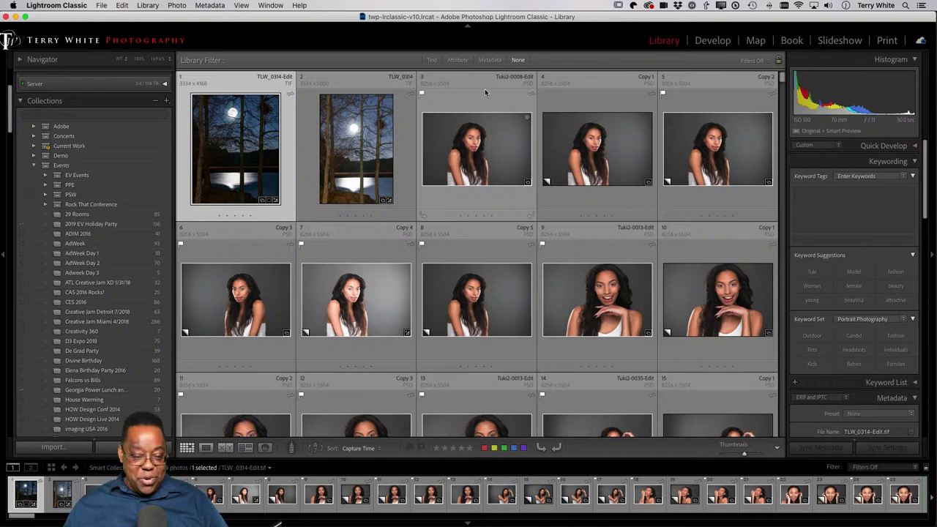
pyautogui.keyDown('super'); pyautogui.click(317, 149); pyautogui.keyUp('super')
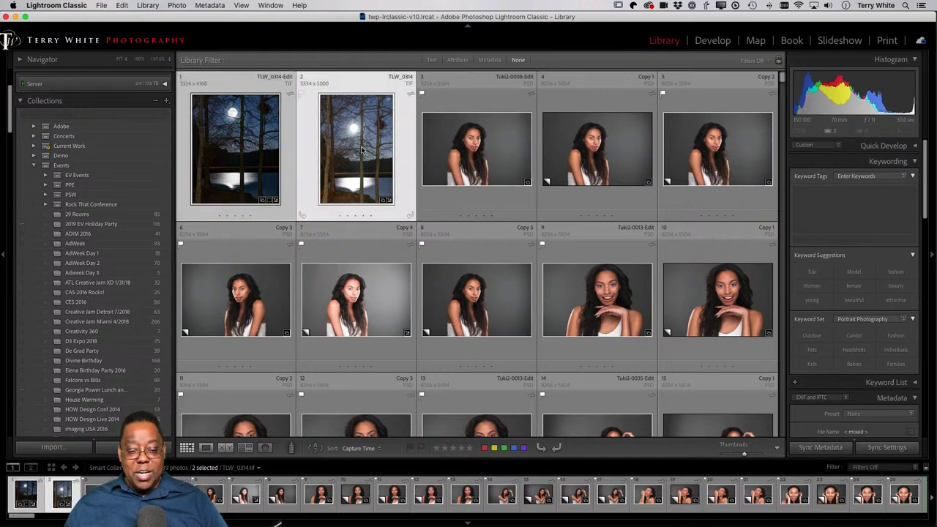
pyautogui.click(176, 5)
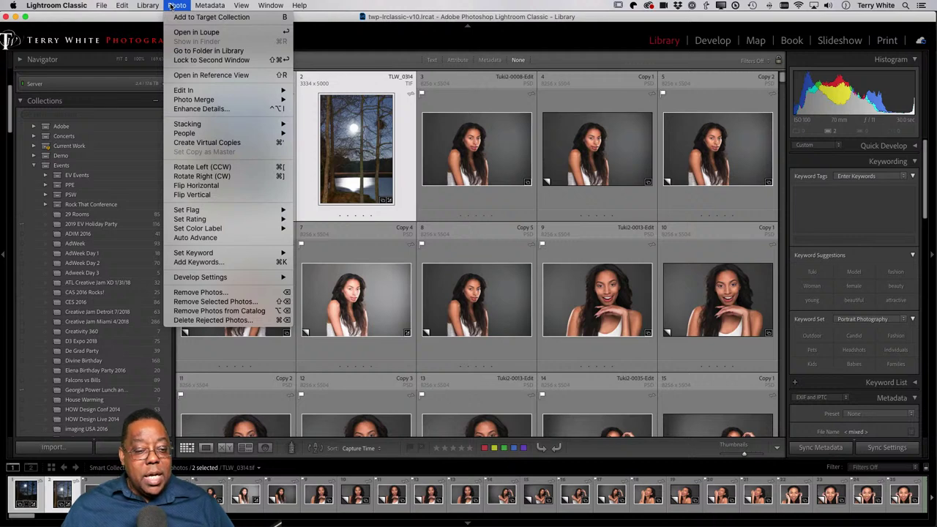
pyautogui.moveTo(198, 5)
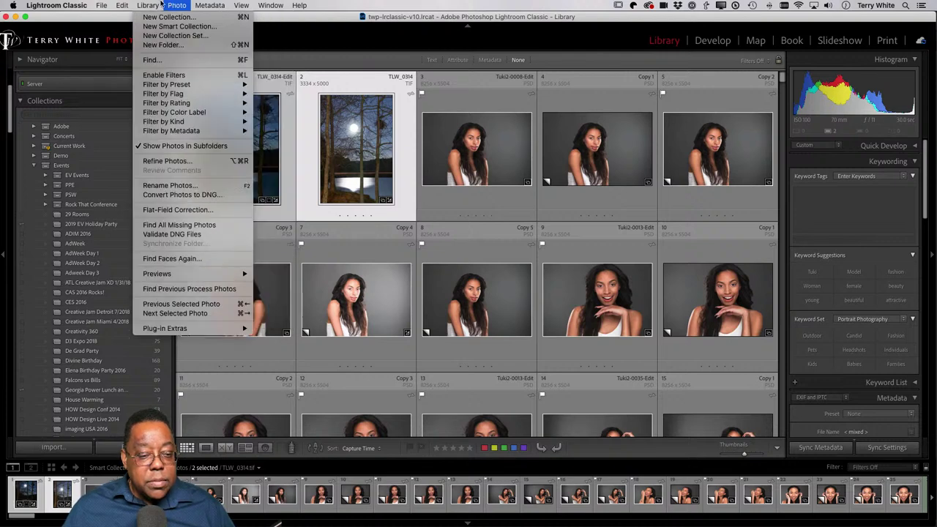
# Step: Rename both selected moon photos using the custom text 'Mooon_Over_Lake'
pyautogui.click(172, 185)
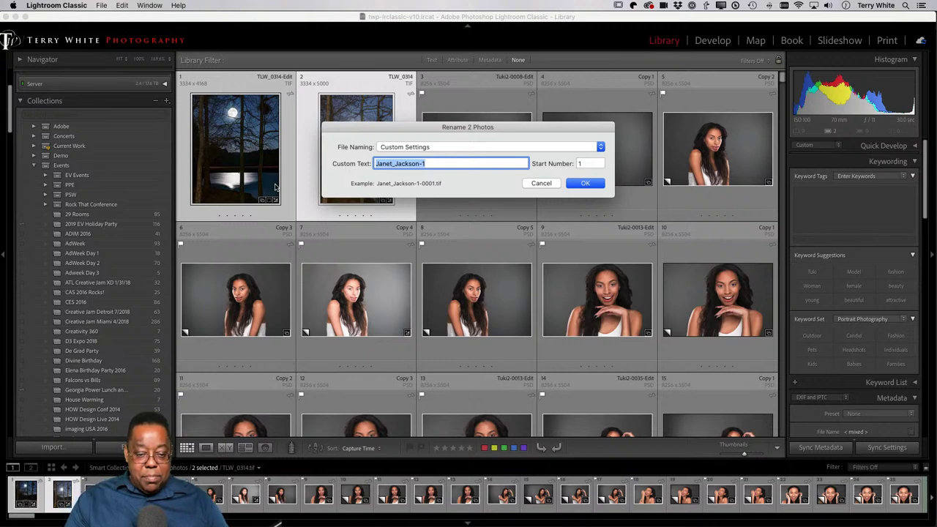
pyautogui.write('Mooon')
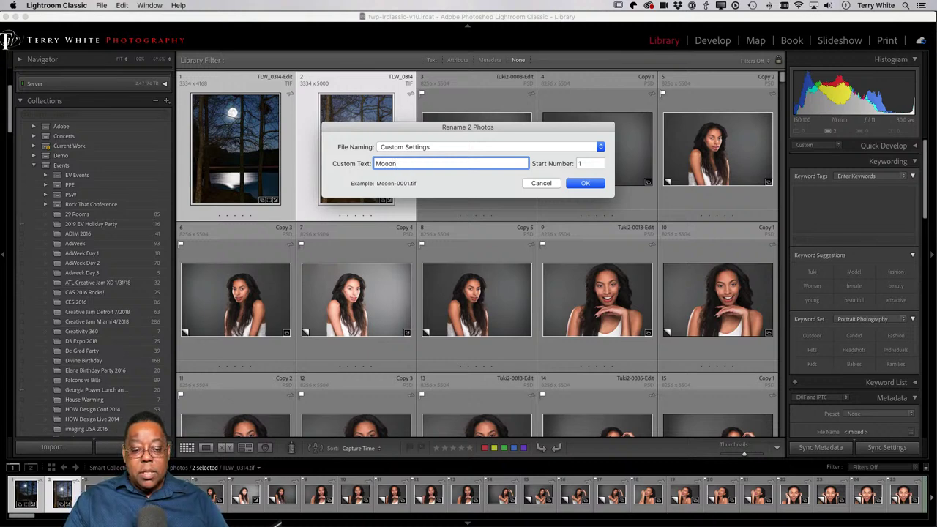
pyautogui.write('_Over_L')
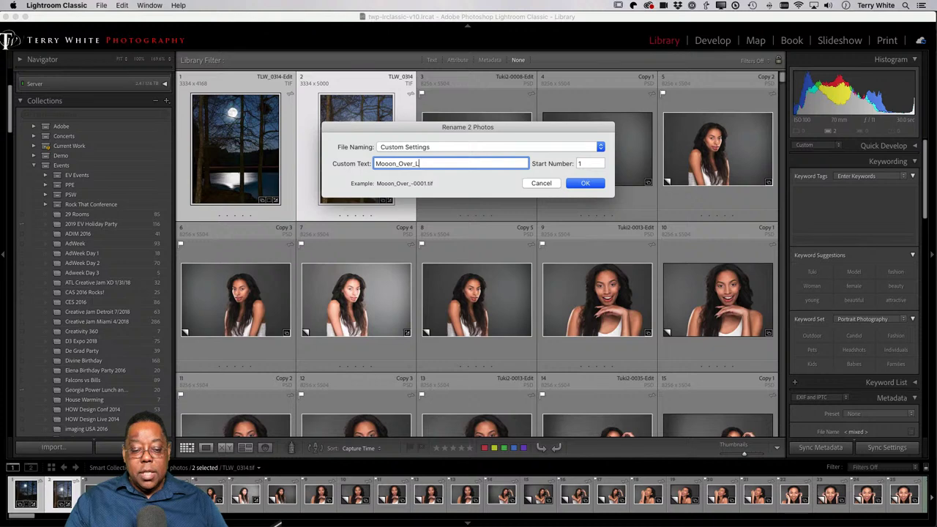
pyautogui.write('ake')
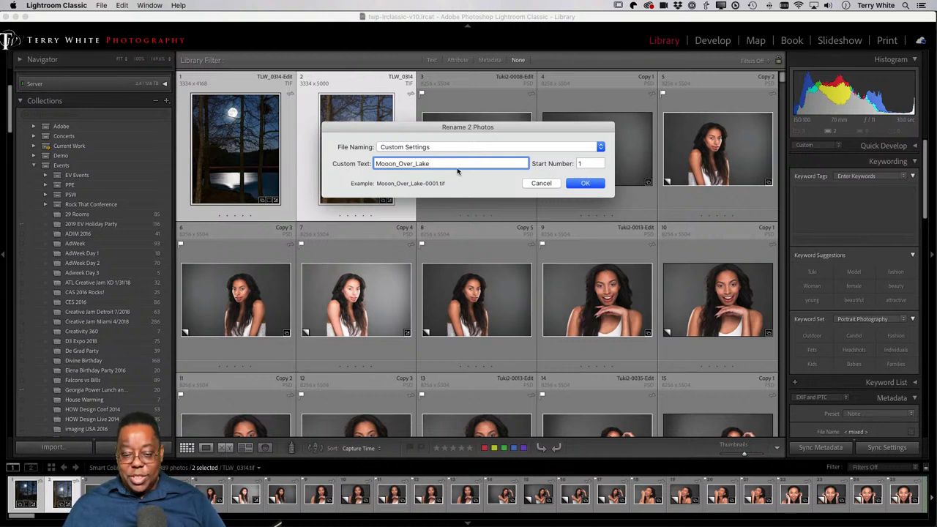
pyautogui.click(580, 184)
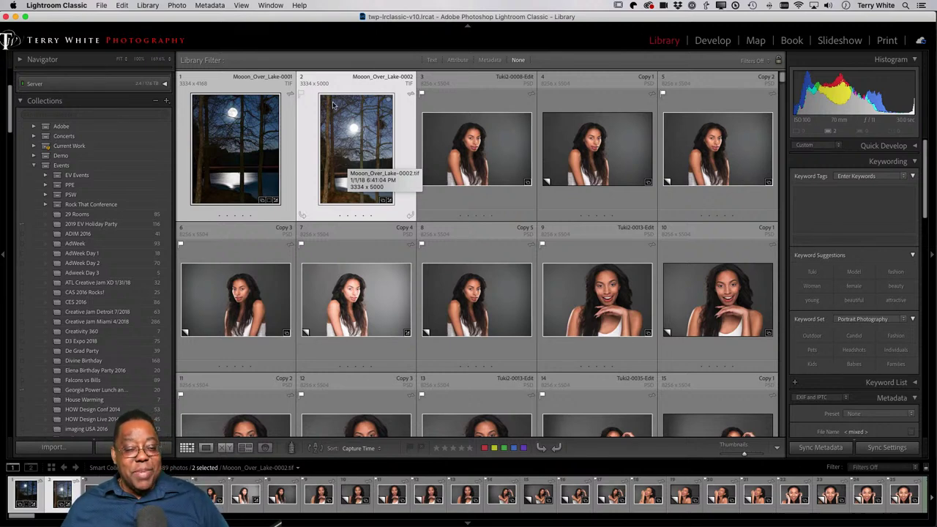
# Step: Correct the custom text to 'Moon_Over_Lake', giving Moon_Over_Lake-0001 and -0002
pyautogui.click(142, 4)
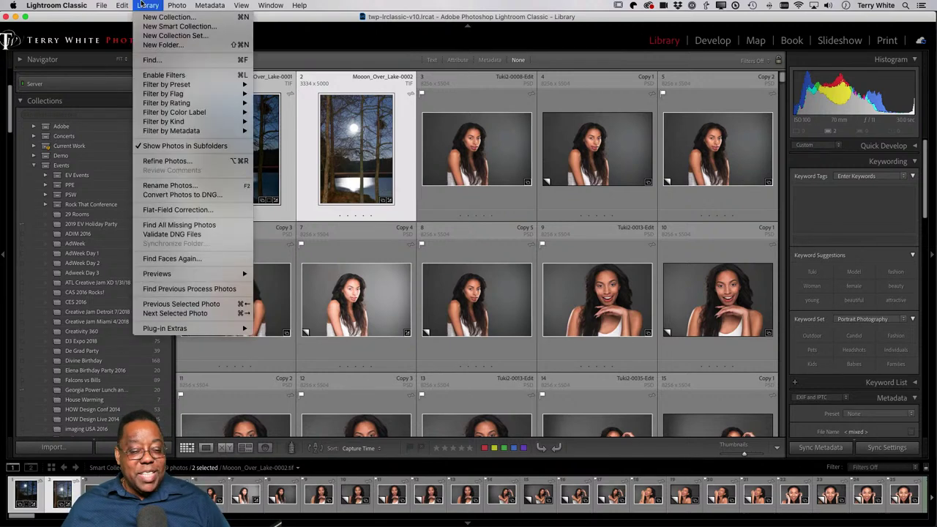
pyautogui.click(199, 186)
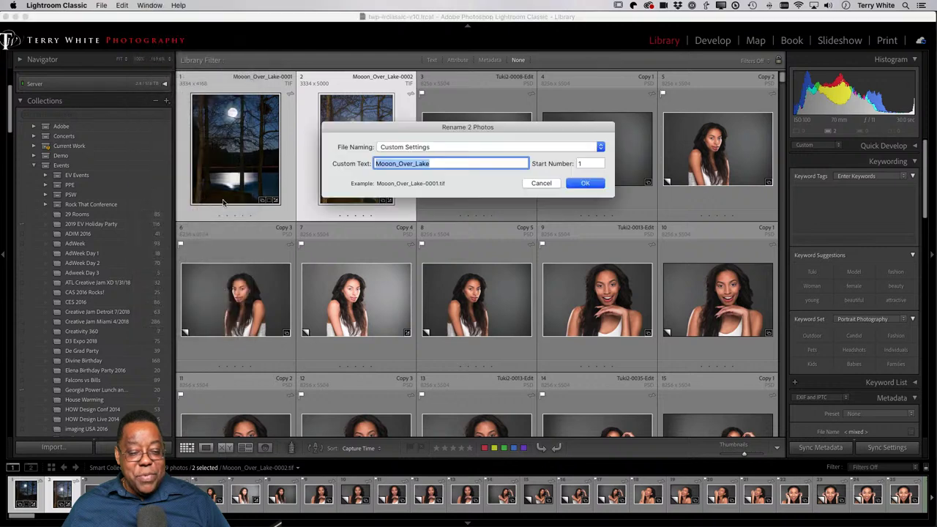
pyautogui.click(393, 164)
pyautogui.press('BackSpace')
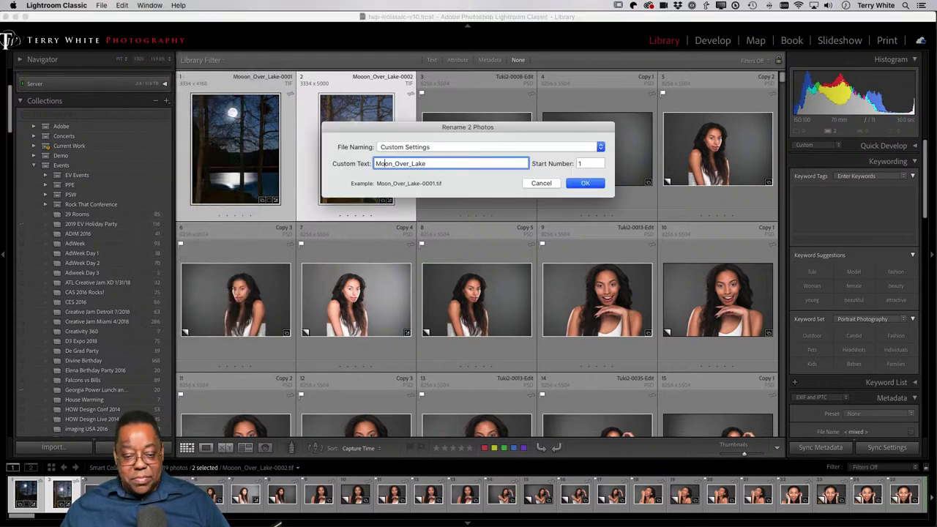
pyautogui.press('Return')
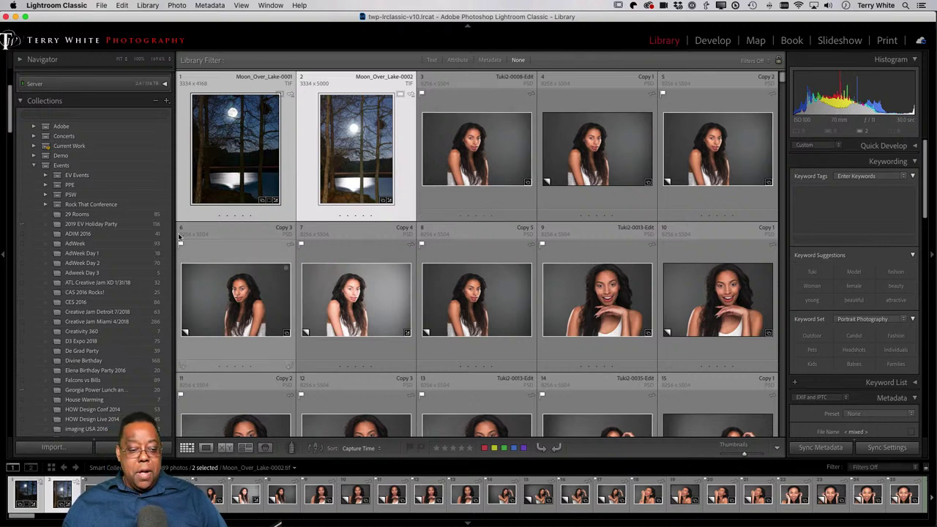
# Step: Scroll the Collections panel down to the Years set's smart collections, starting at 2006
pyautogui.scroll(-10, 136, 238)
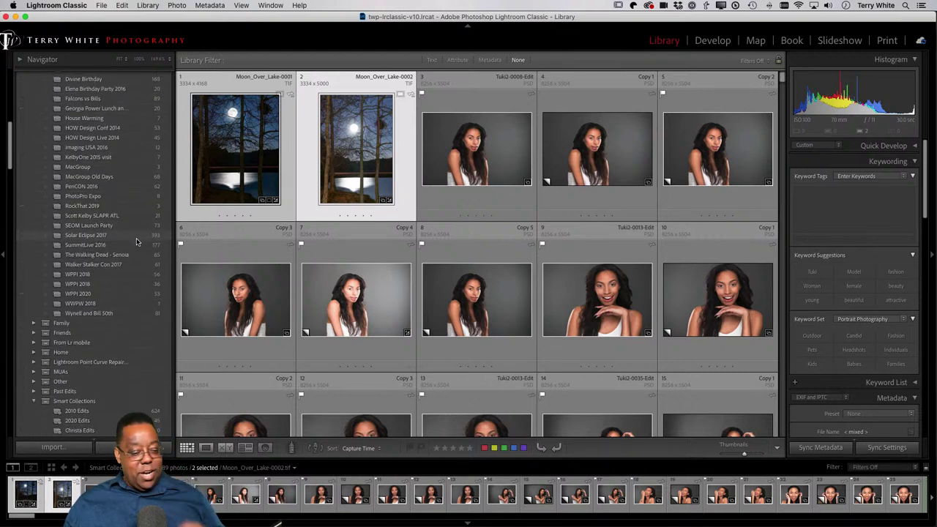
pyautogui.scroll(-2, 136, 238)
pyautogui.scroll(-15, 136, 238)
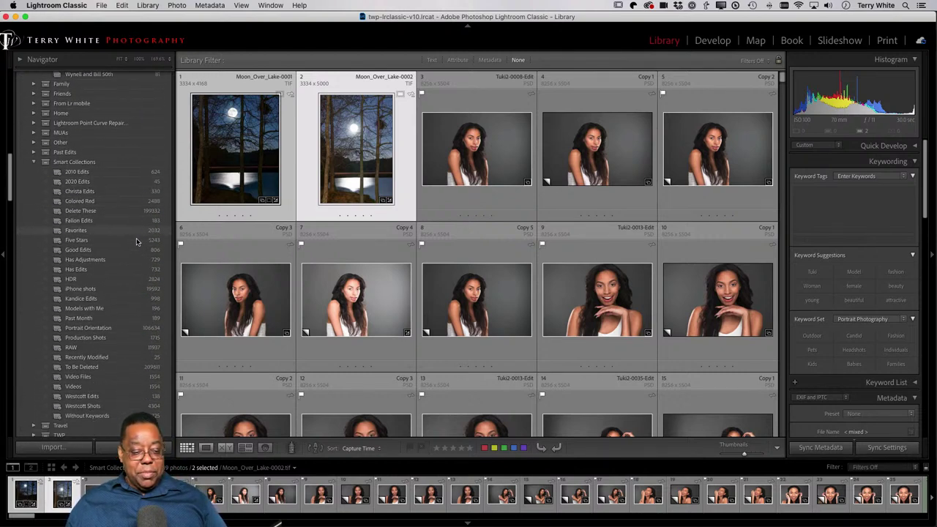
pyautogui.scroll(9, 137, 238)
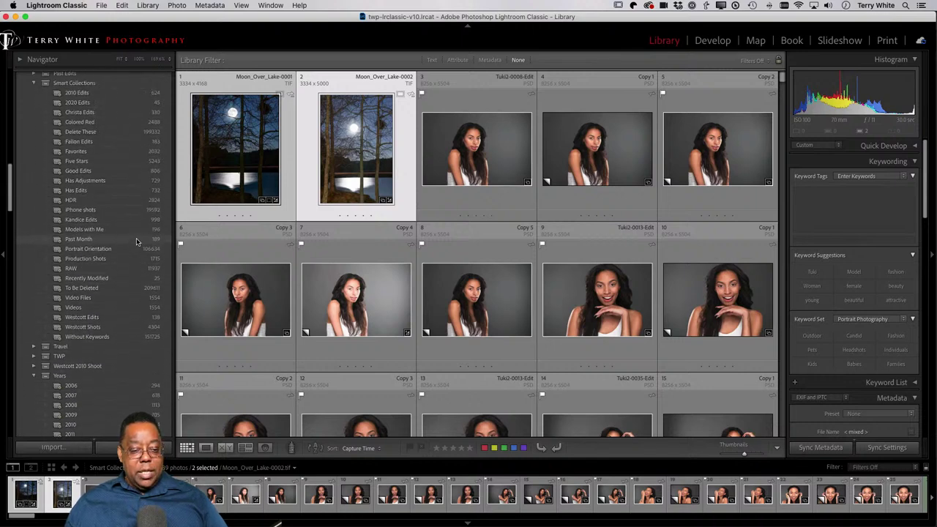
pyautogui.scroll(-1, 136, 238)
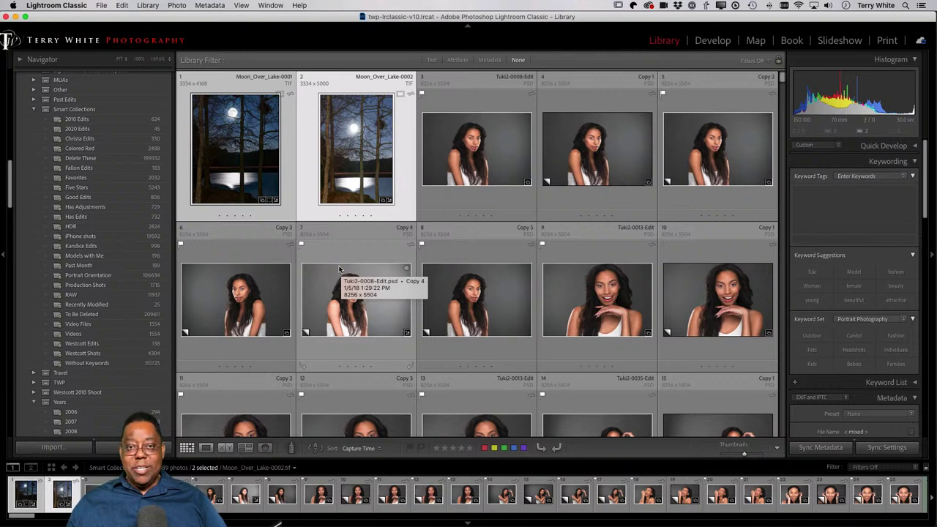
pyautogui.scroll(-5, 136, 315)
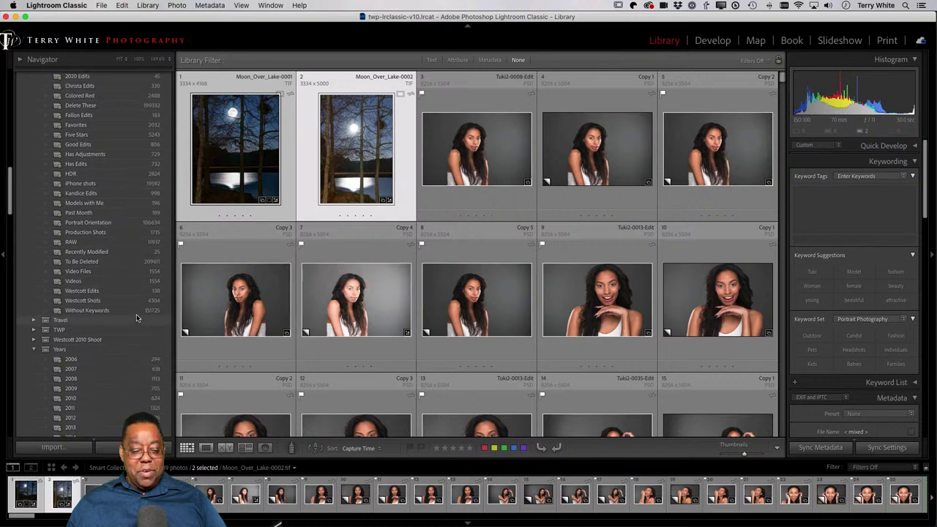
pyautogui.scroll(-3, 136, 314)
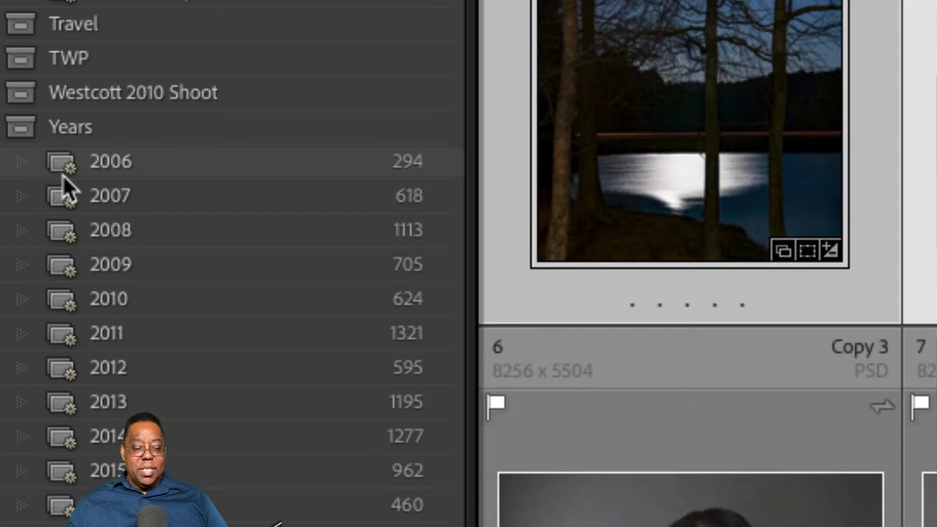
pyautogui.scroll(-5, 60, 181)
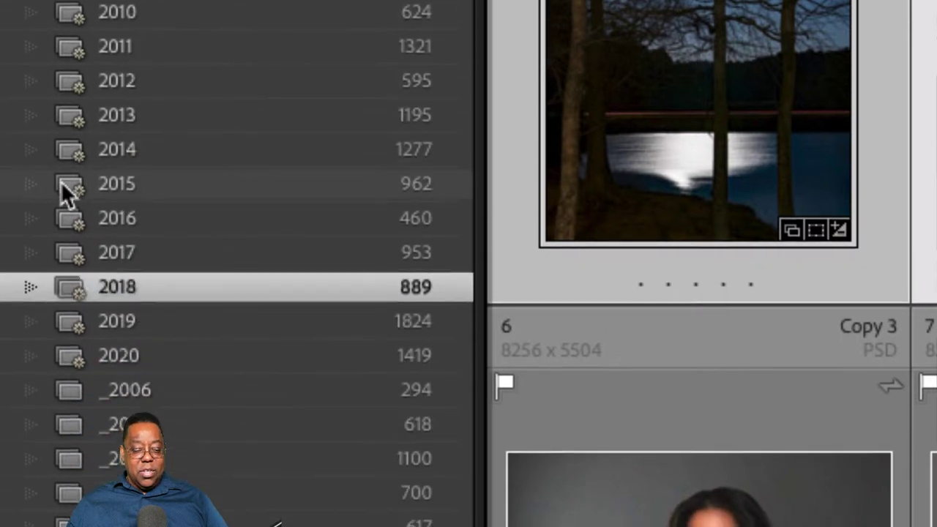
pyautogui.scroll(1, 60, 182)
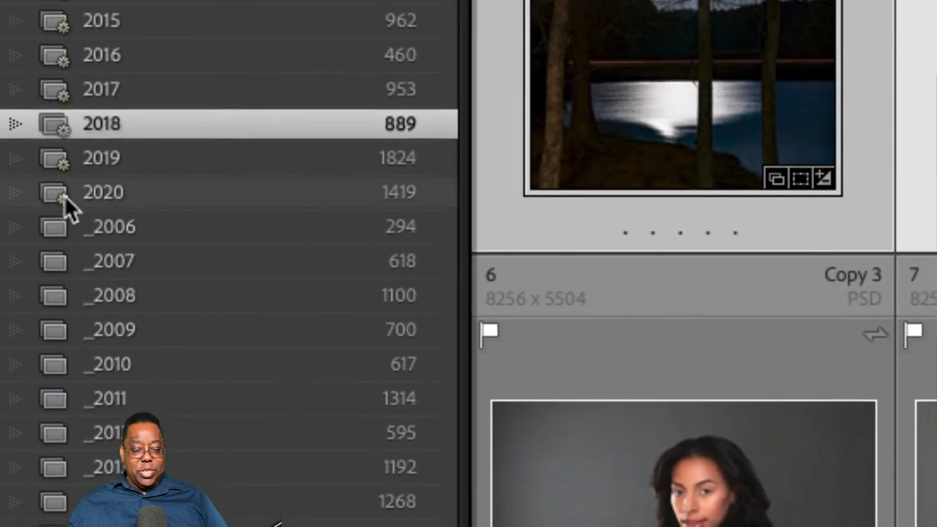
pyautogui.scroll(8, 64, 195)
pyautogui.scroll(3, 64, 195)
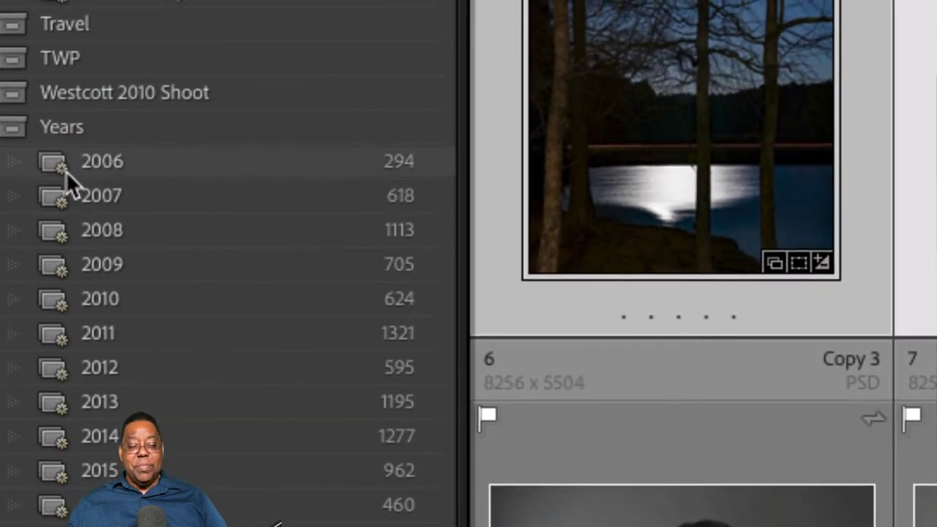
pyautogui.scroll(1, 66, 171)
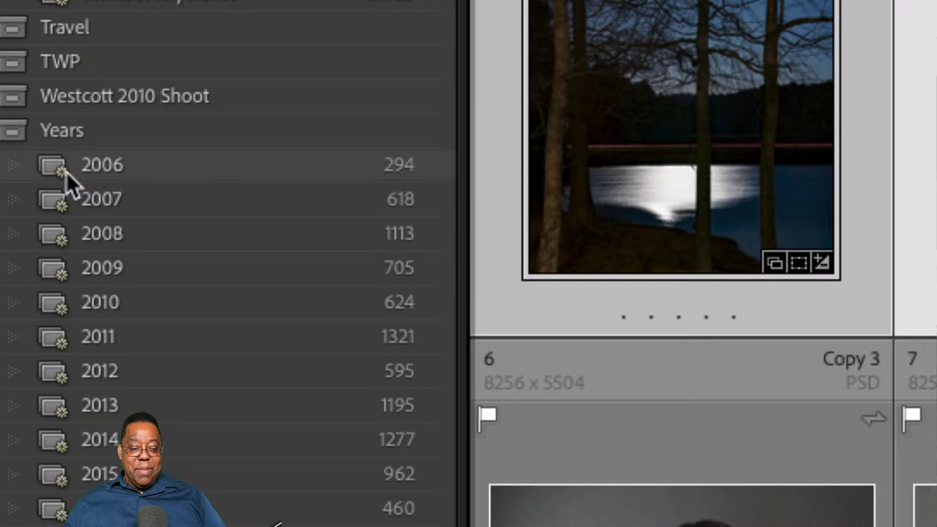
pyautogui.scroll(-1, 66, 172)
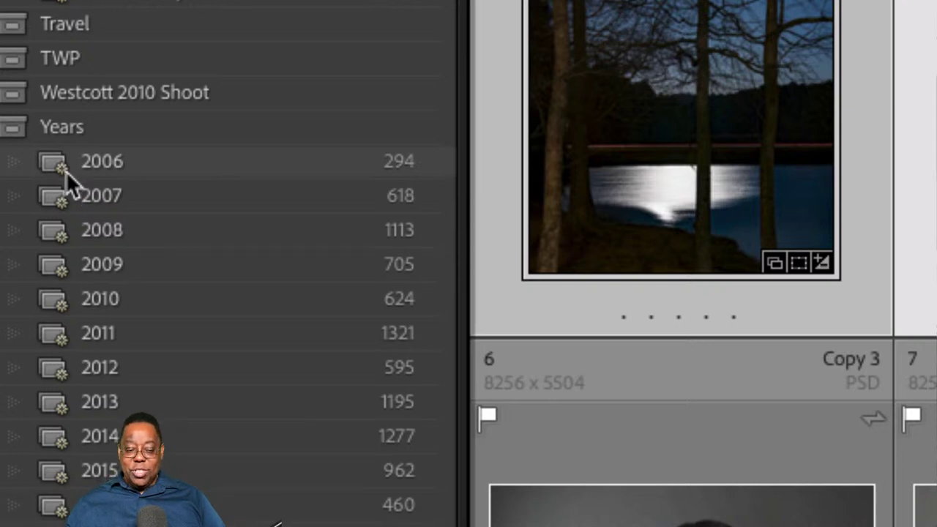
pyautogui.scroll(-2, 66, 173)
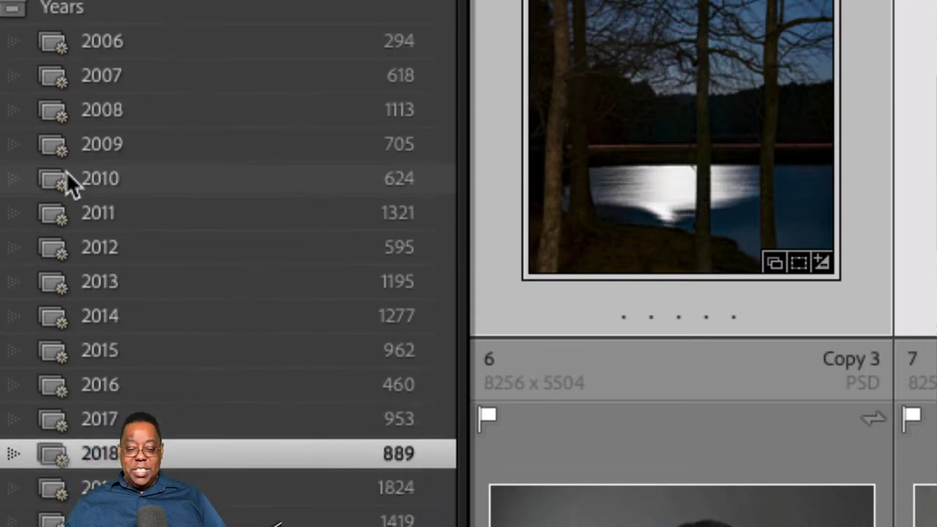
pyautogui.scroll(-2, 66, 172)
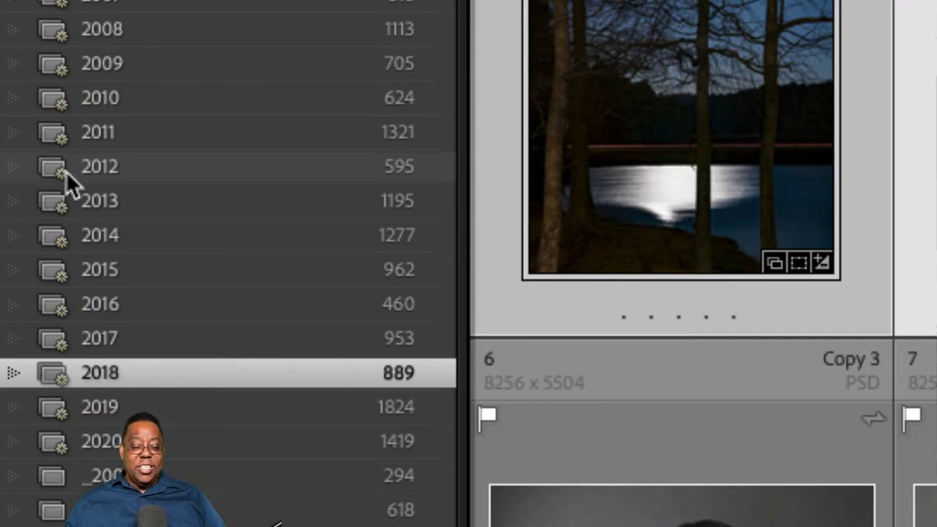
pyautogui.scroll(-2, 66, 171)
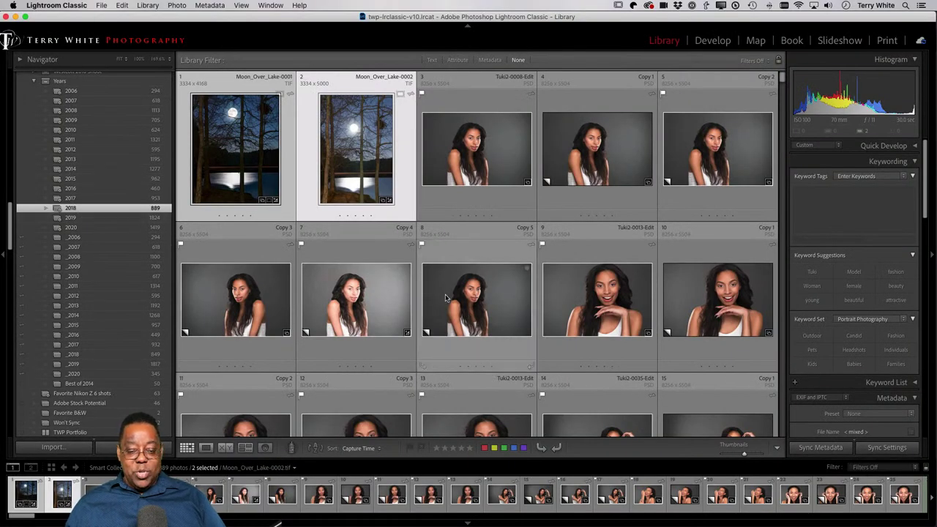
pyautogui.scroll(-3, 445, 297)
pyautogui.scroll(-20, 445, 294)
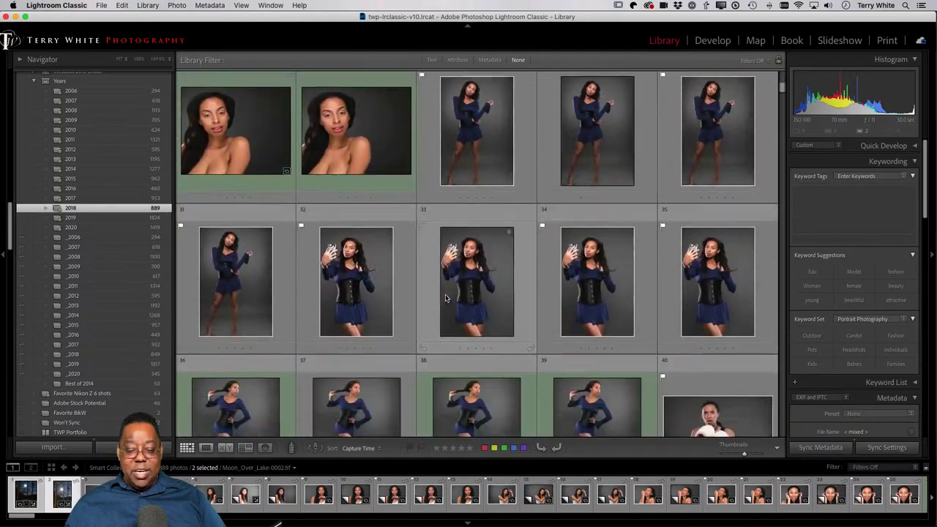
pyautogui.scroll(-15, 445, 295)
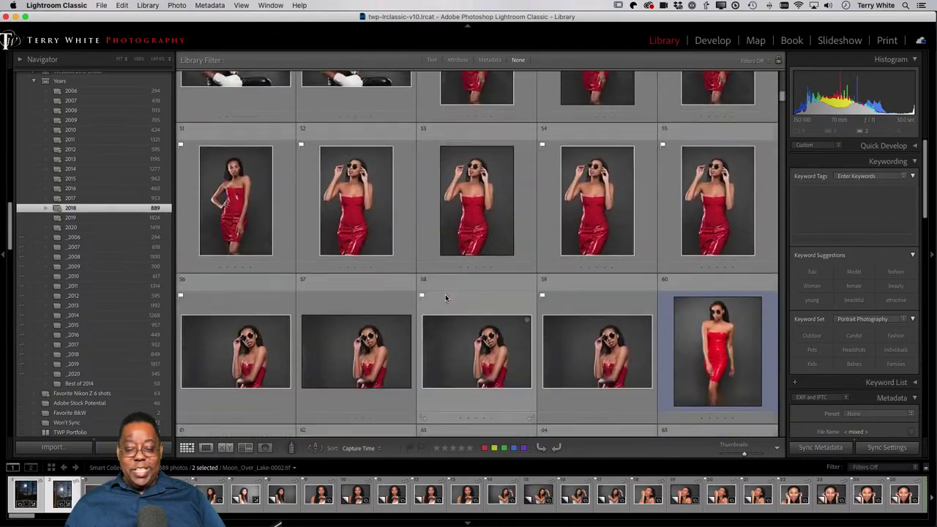
pyautogui.scroll(15, 445, 294)
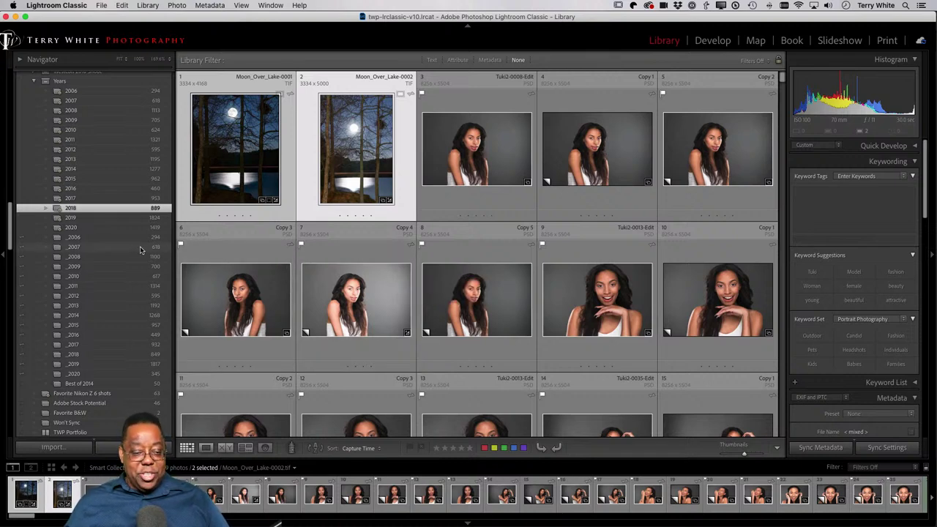
# Step: Scroll back up to the Collections header and bring up its add-collection options
pyautogui.scroll(5, 140, 249)
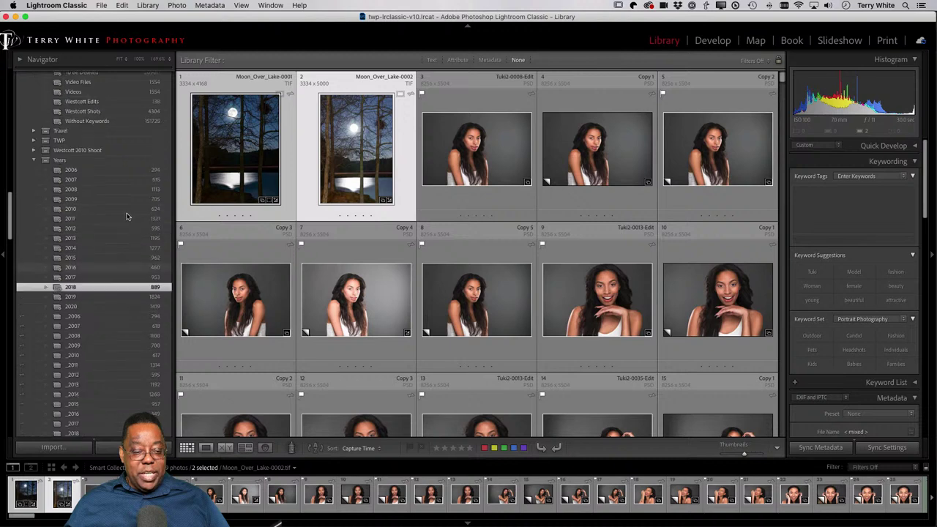
pyautogui.scroll(15, 126, 216)
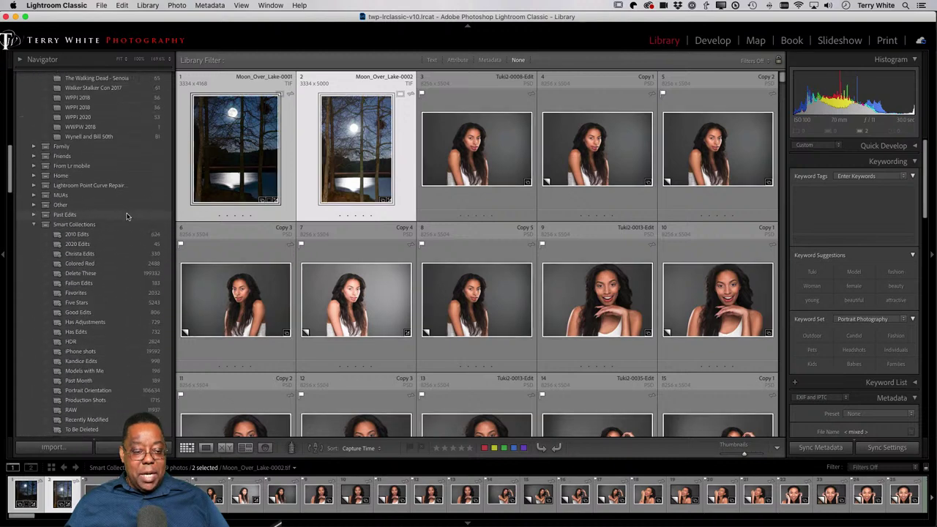
pyautogui.scroll(20, 126, 216)
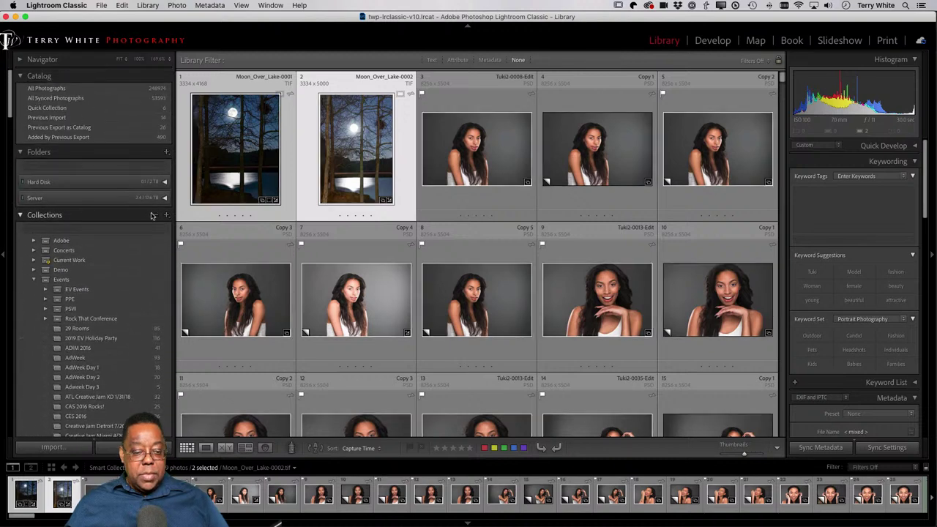
pyautogui.click(166, 216)
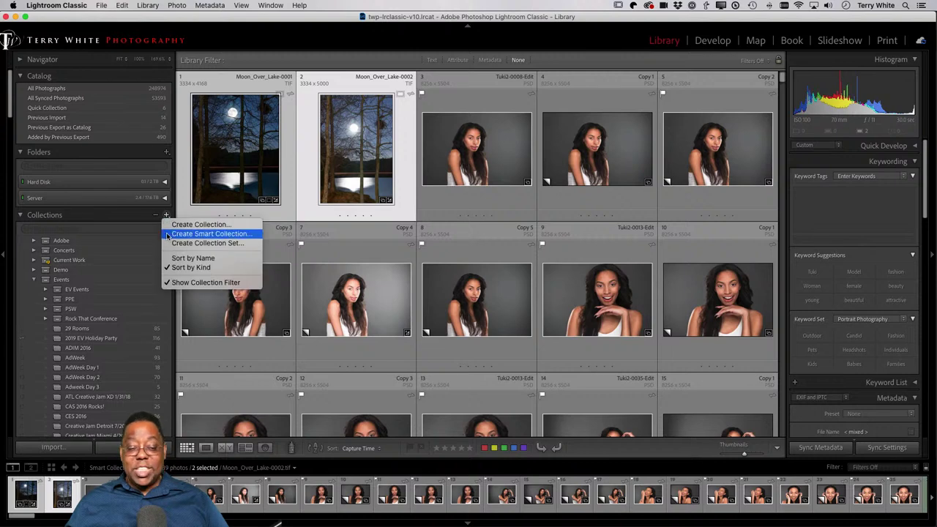
# Step: Create a new smart collection and delete its Capture Date and File Type rules, keeping Keywords doesn't contain Never
pyautogui.click(167, 234)
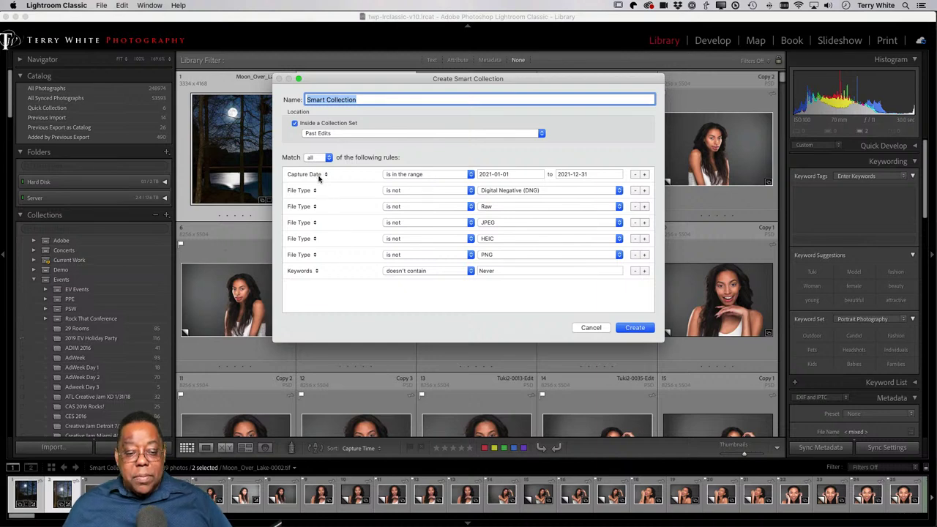
pyautogui.click(634, 174)
pyautogui.click(634, 175)
pyautogui.click(634, 175)
pyautogui.click(634, 174)
pyautogui.click(634, 174)
pyautogui.click(634, 174)
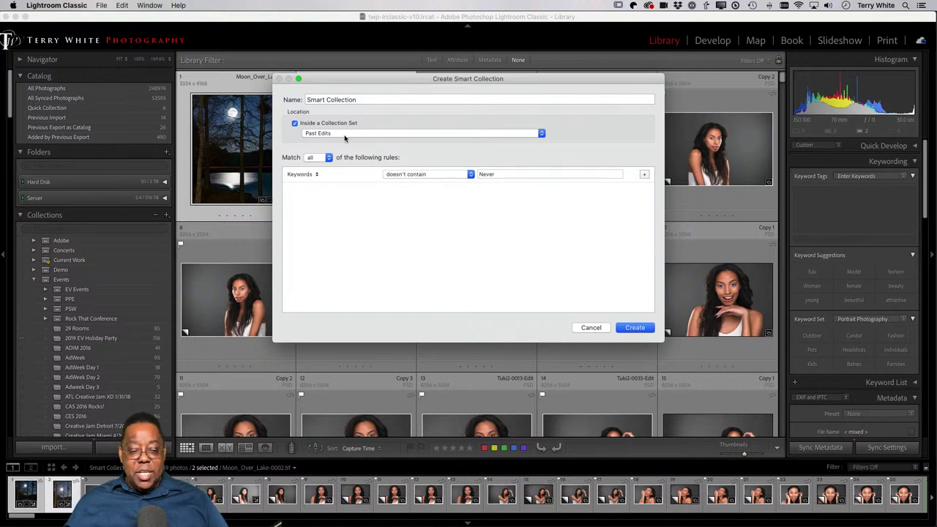
# Step: Enter 2021 as the collection name and choose Years as its parent collection set
pyautogui.tripleClick(351, 96)
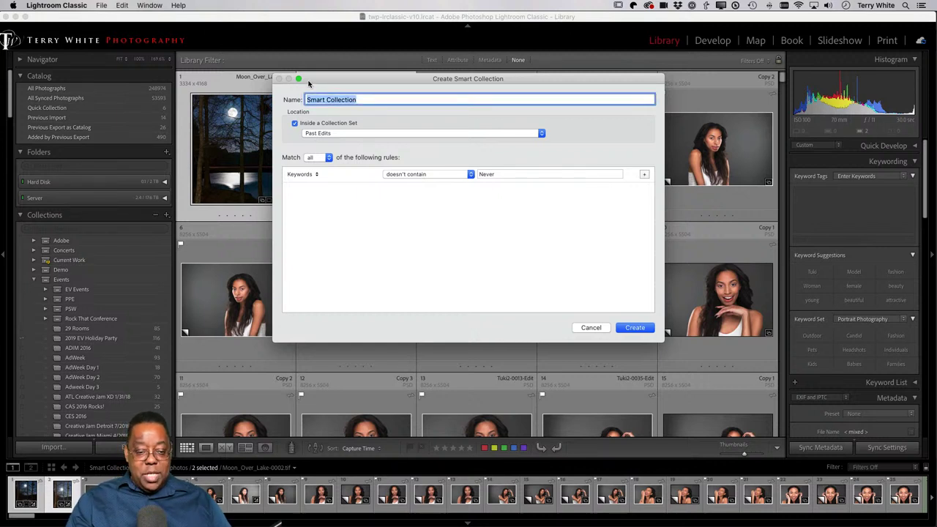
pyautogui.write('2021')
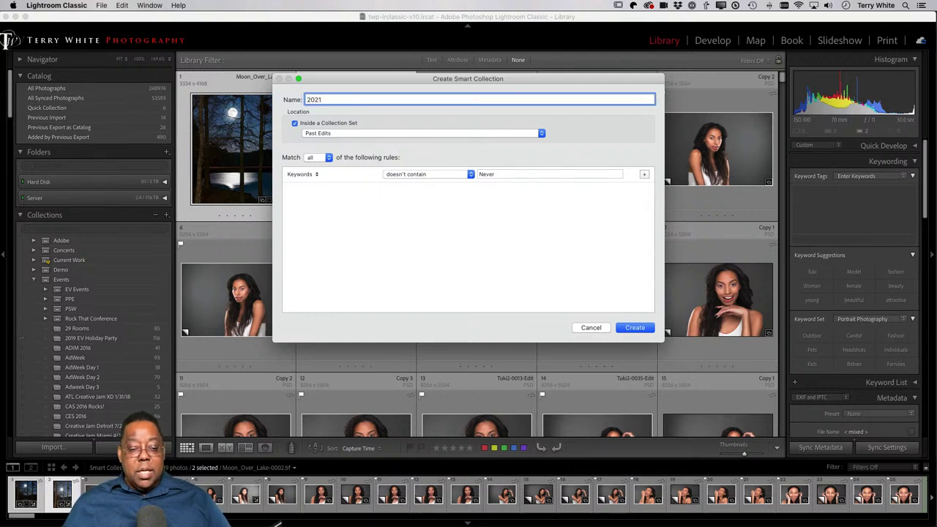
pyautogui.click(325, 133)
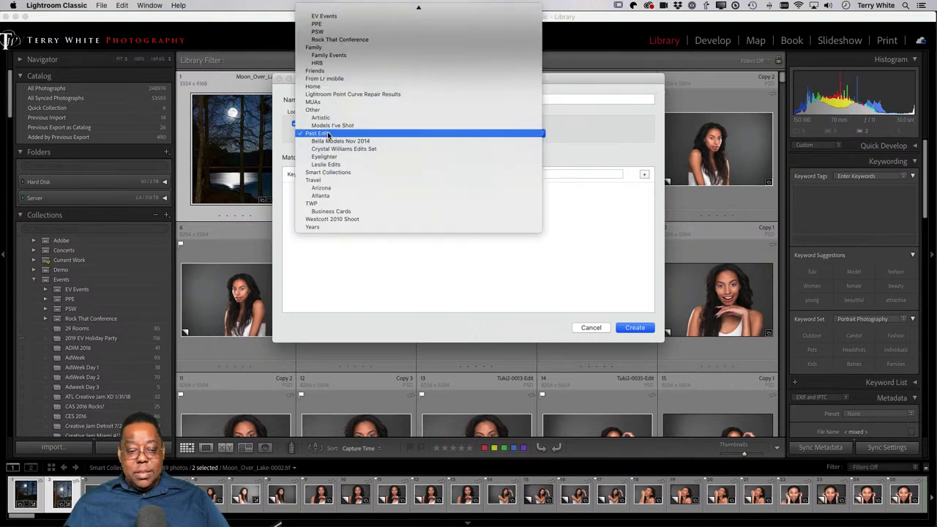
pyautogui.click(328, 134)
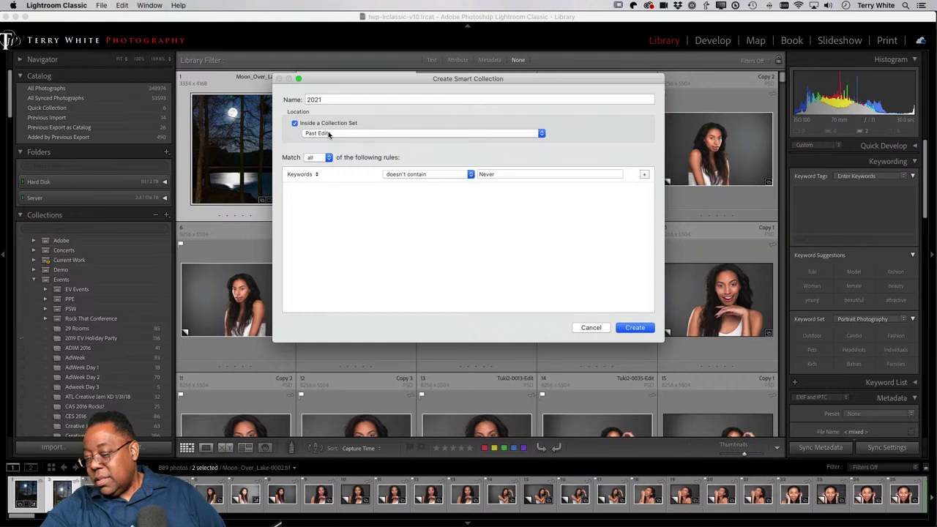
pyautogui.click(329, 134)
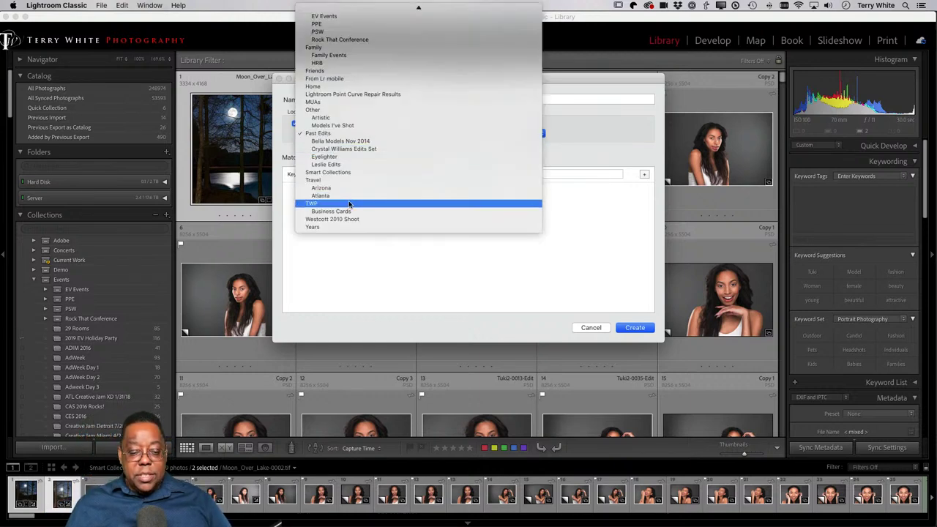
pyautogui.click(349, 227)
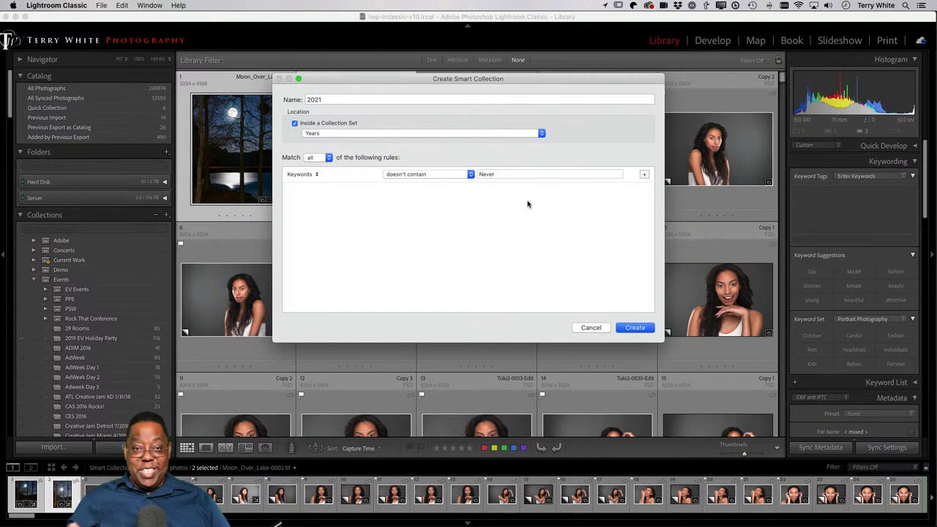
# Step: Change the rule to Capture Date is in the range
pyautogui.click(303, 175)
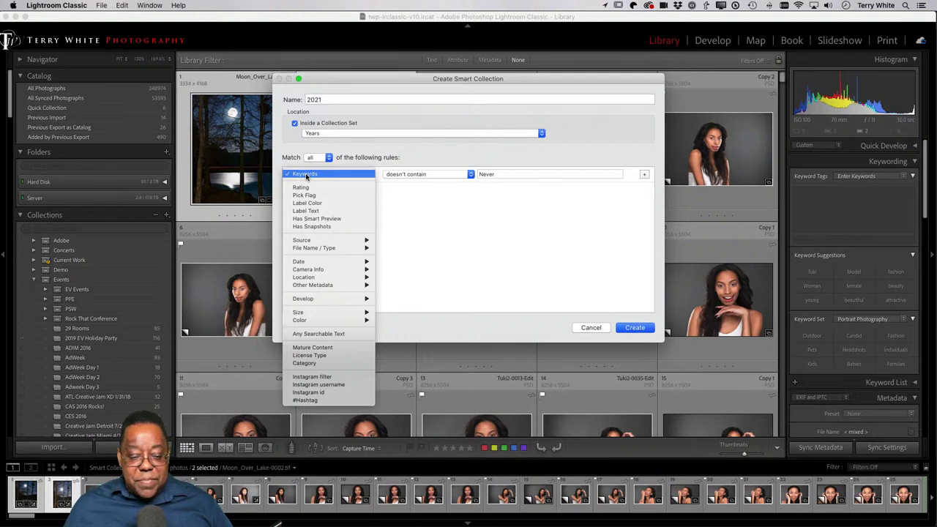
pyautogui.moveTo(320, 262)
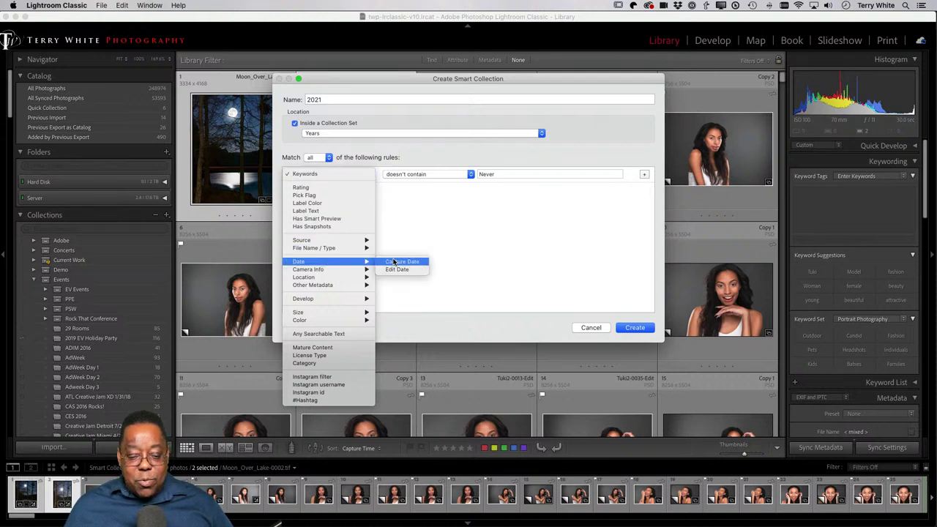
pyautogui.click(402, 261)
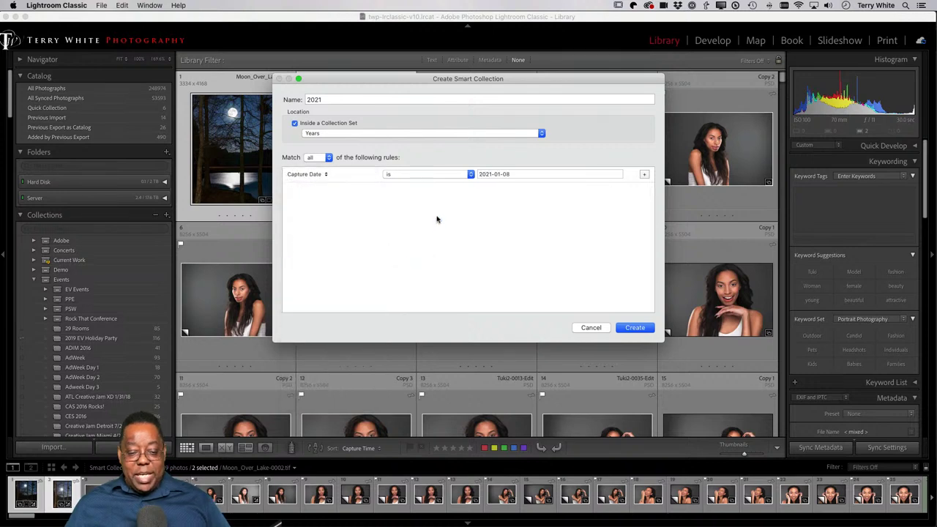
pyautogui.click(403, 175)
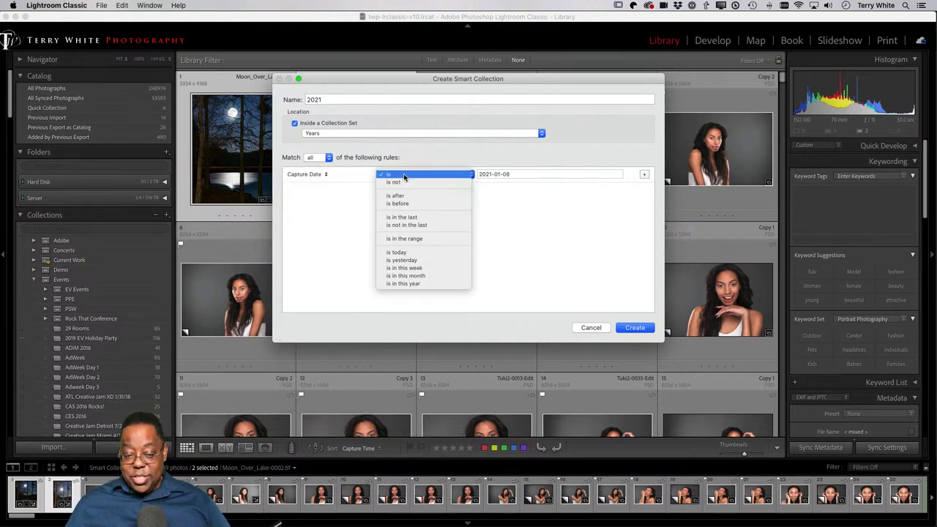
pyautogui.click(409, 239)
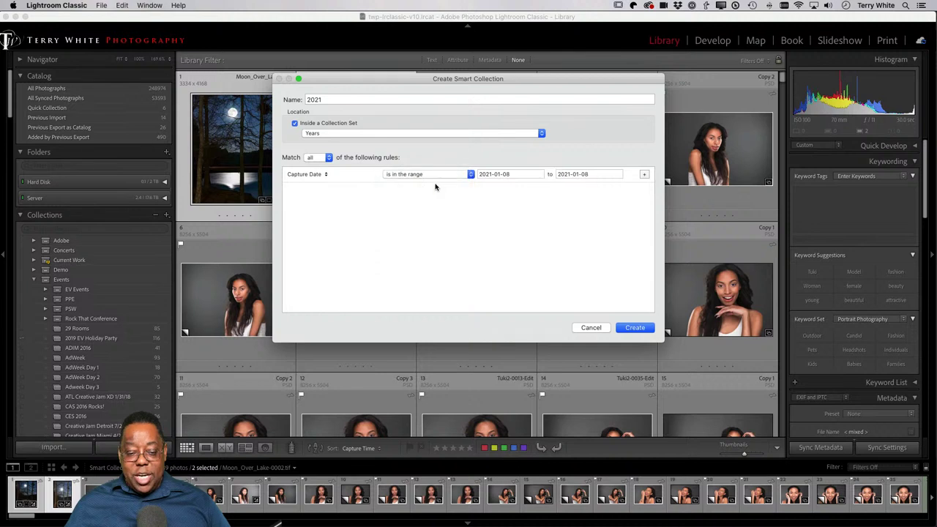
# Step: Set the date range to 2021-01-01 through 2021-12-31
pyautogui.click(511, 174)
pyautogui.click(511, 175)
pyautogui.press('BackSpace')
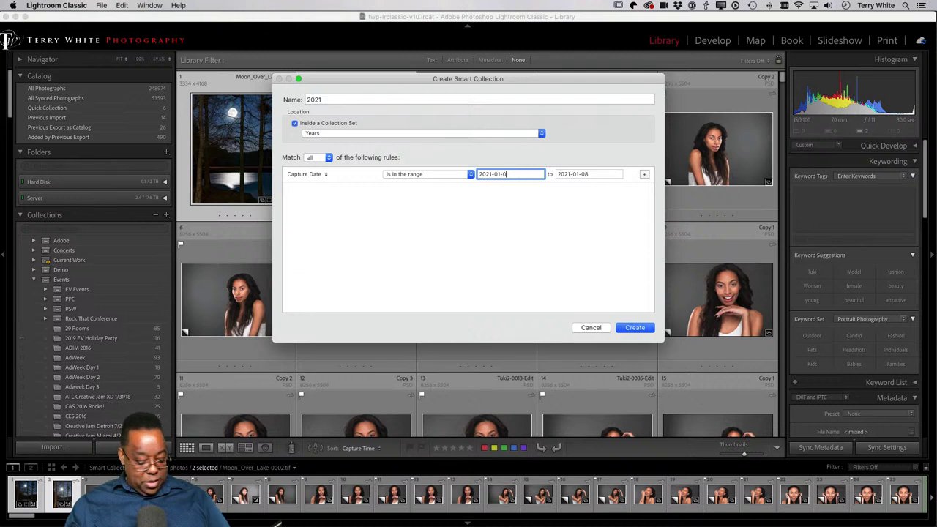
pyautogui.write('1')
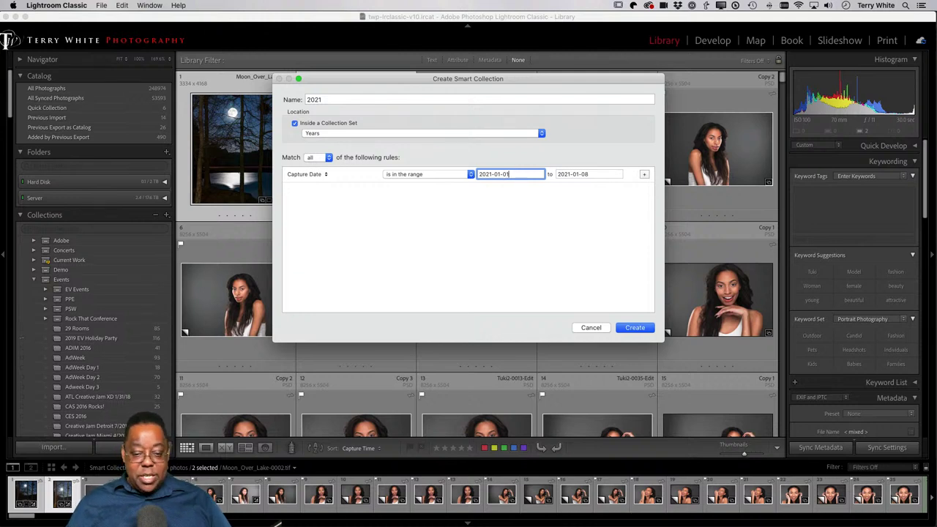
pyautogui.click(578, 174)
pyautogui.click(578, 174)
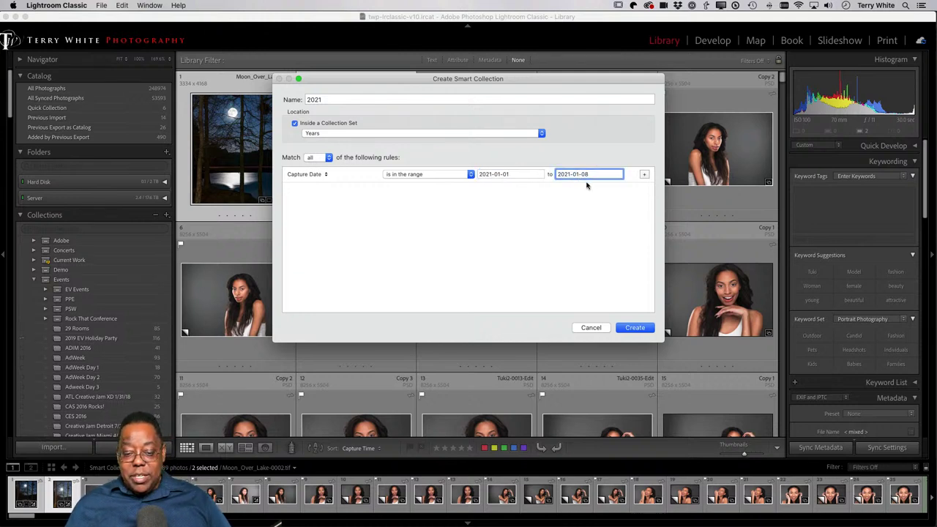
pyautogui.press('BackSpace')
pyautogui.press('BackSpace')
pyautogui.write('12')
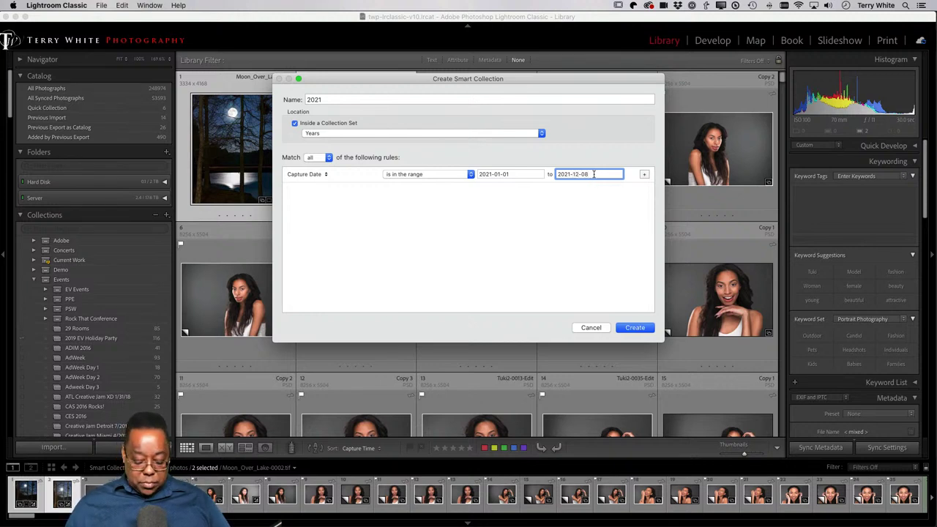
pyautogui.press('BackSpace')
pyautogui.press('BackSpace')
pyautogui.write('31')
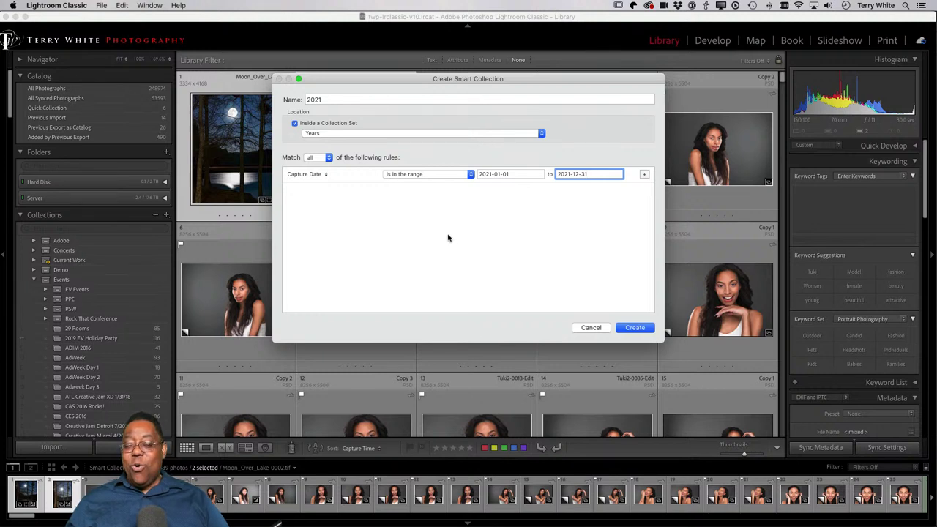
pyautogui.click(323, 158)
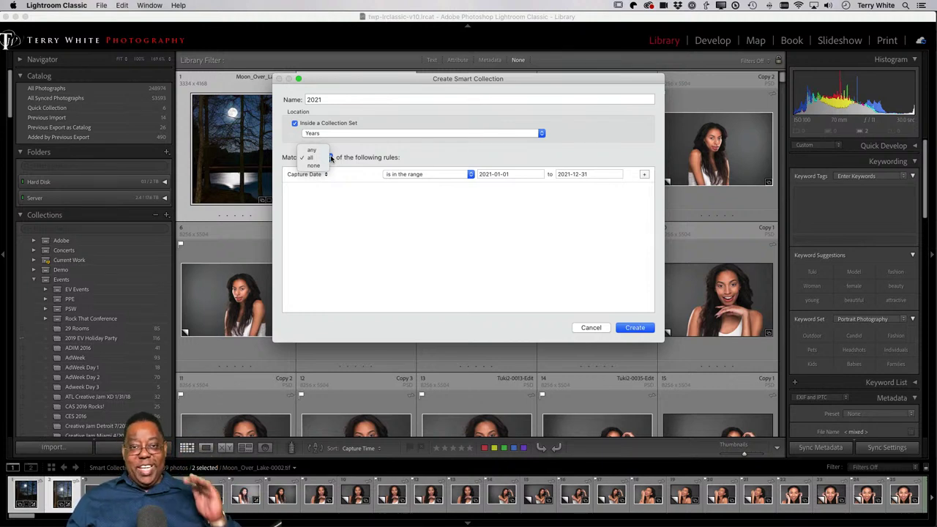
pyautogui.click(377, 150)
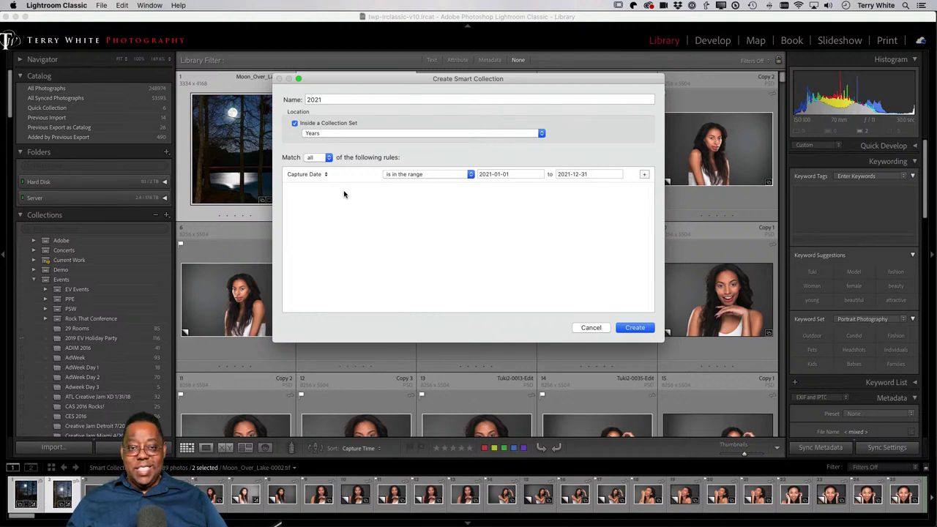
# Step: Add a second rule: File Type is not DNG
pyautogui.click(644, 175)
pyautogui.click(304, 191)
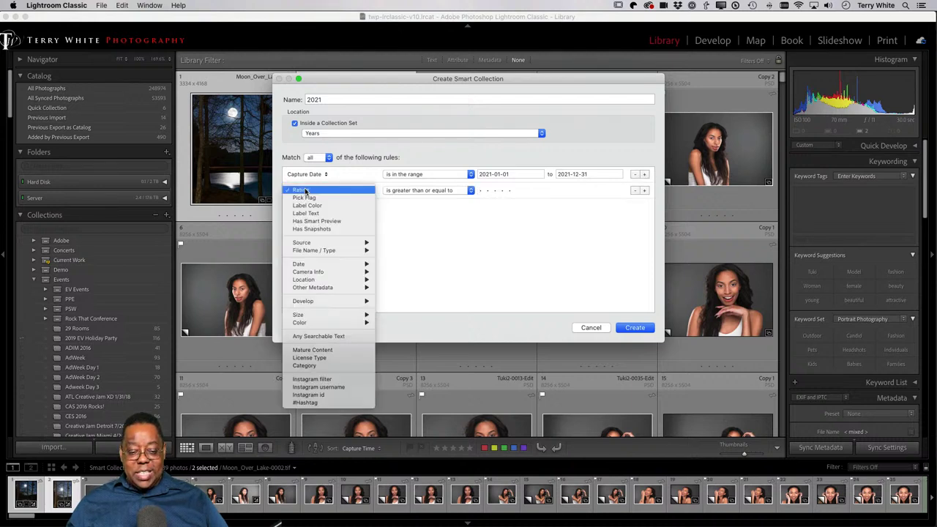
pyautogui.moveTo(335, 251)
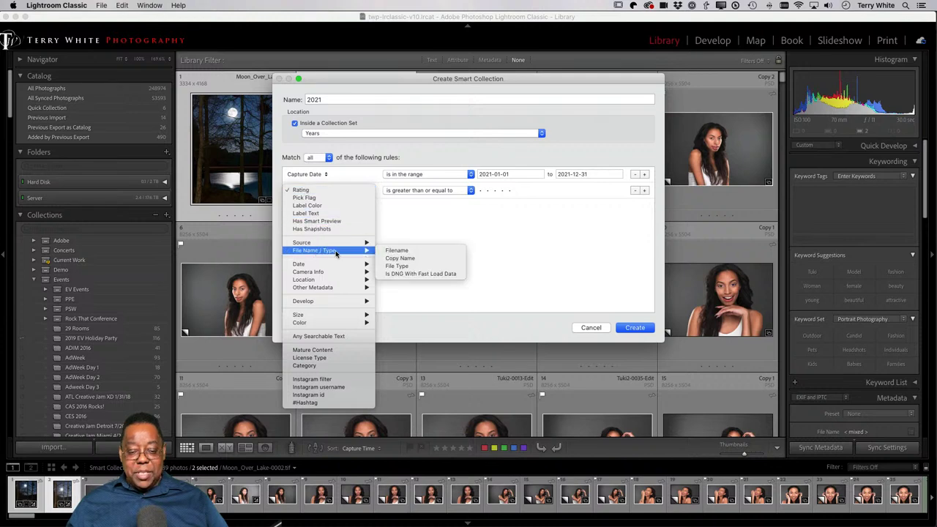
pyautogui.click(404, 267)
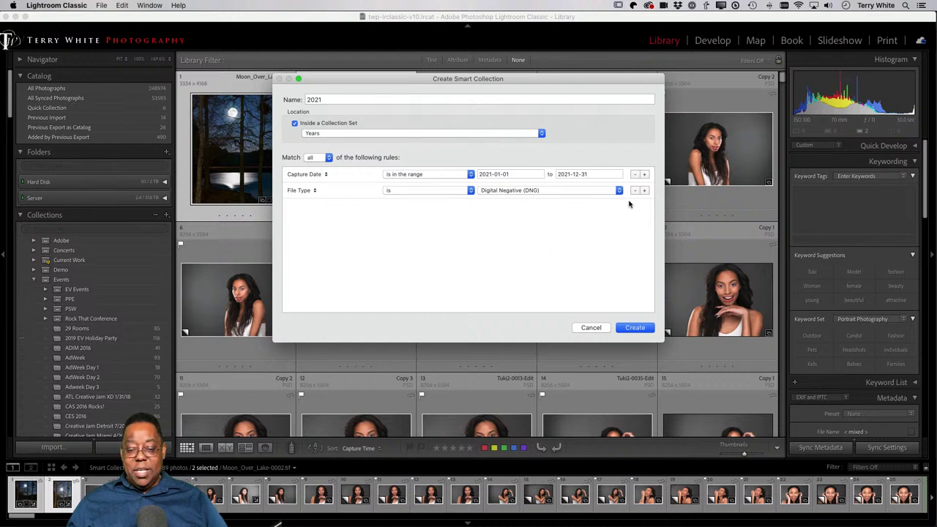
pyautogui.click(644, 190)
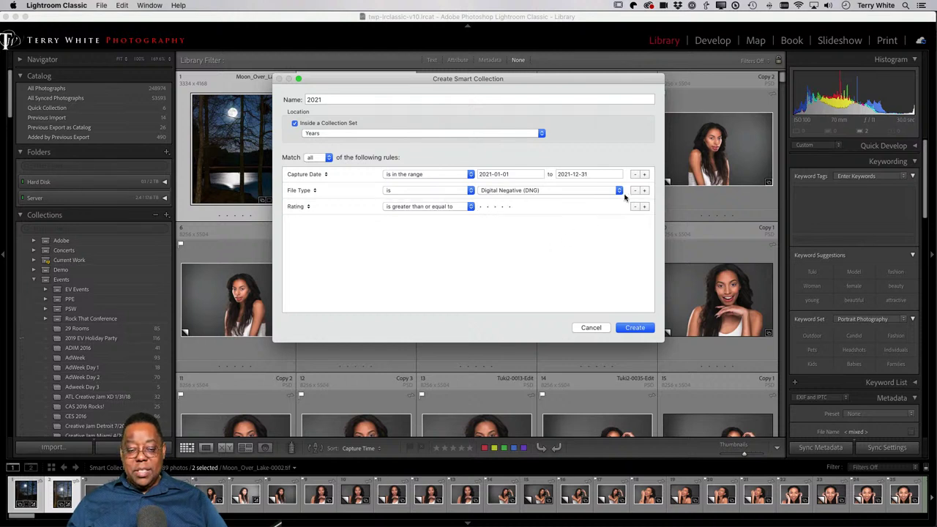
pyautogui.click(443, 192)
pyautogui.click(420, 227)
# Step: Make the third rule File Type is not Raw
pyautogui.click(417, 207)
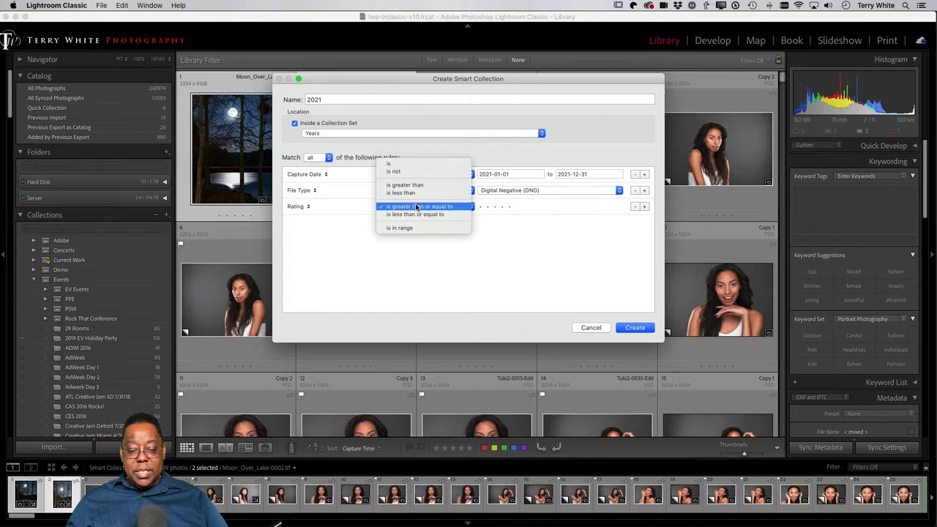
pyautogui.click(296, 208)
pyautogui.click(300, 207)
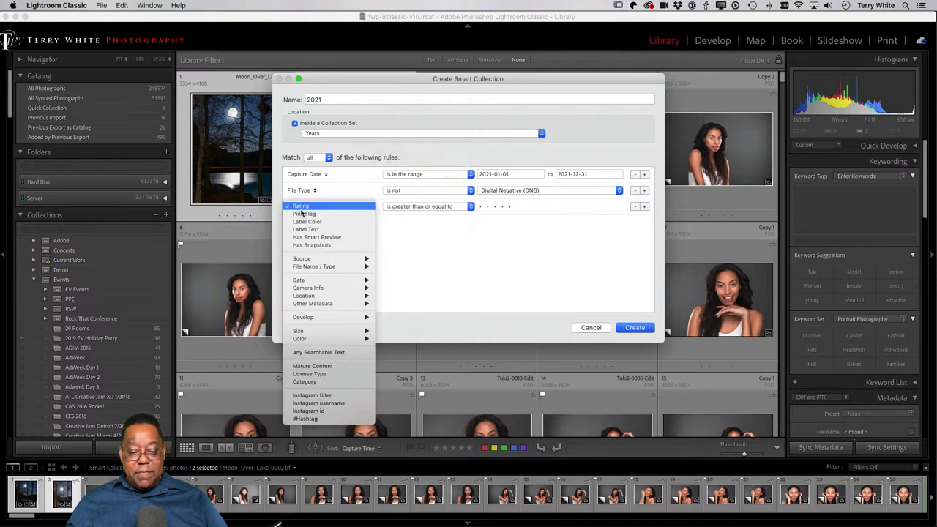
pyautogui.moveTo(337, 261)
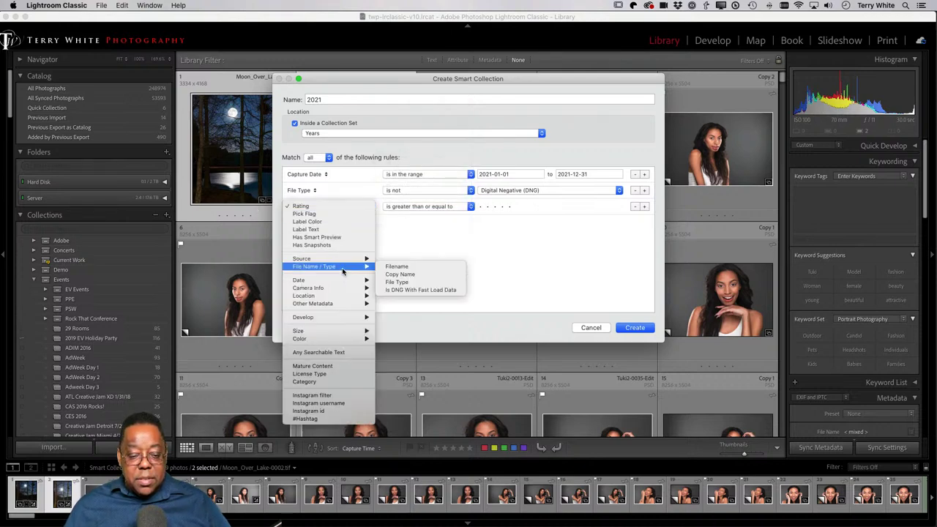
pyautogui.click(403, 283)
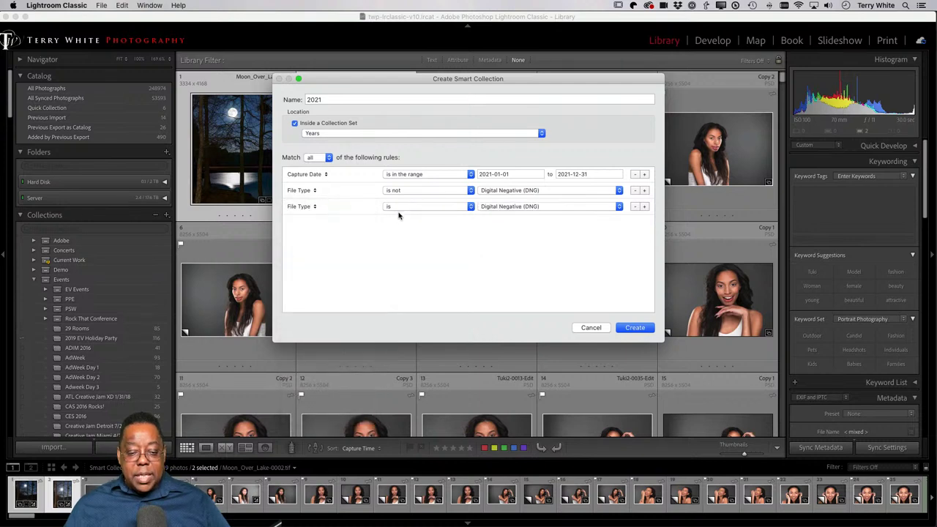
pyautogui.click(401, 208)
pyautogui.click(411, 215)
pyautogui.click(537, 209)
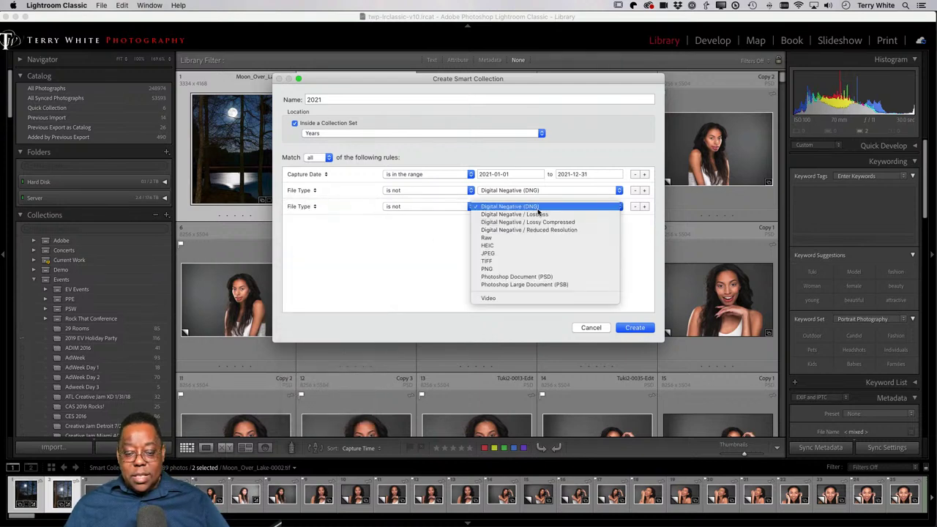
pyautogui.click(538, 238)
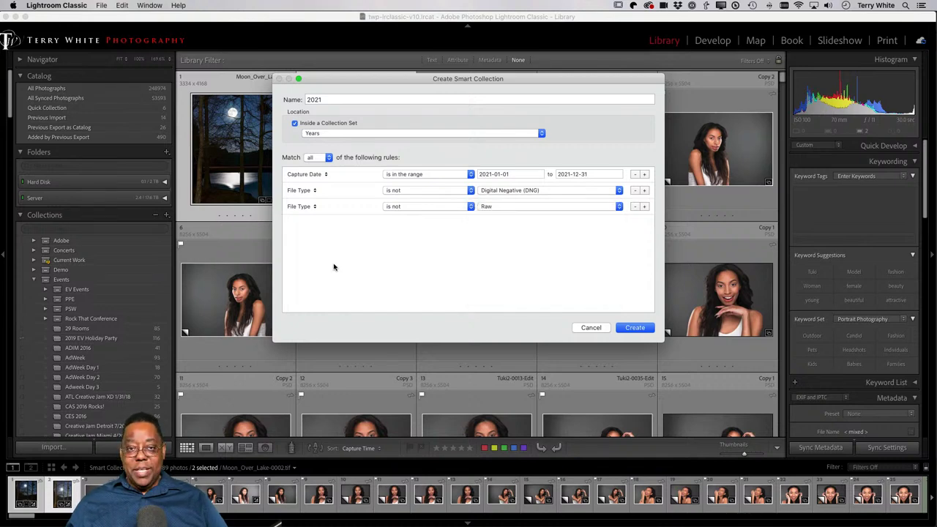
# Step: Add a fourth rule: File Type is not HEIC
pyautogui.click(644, 206)
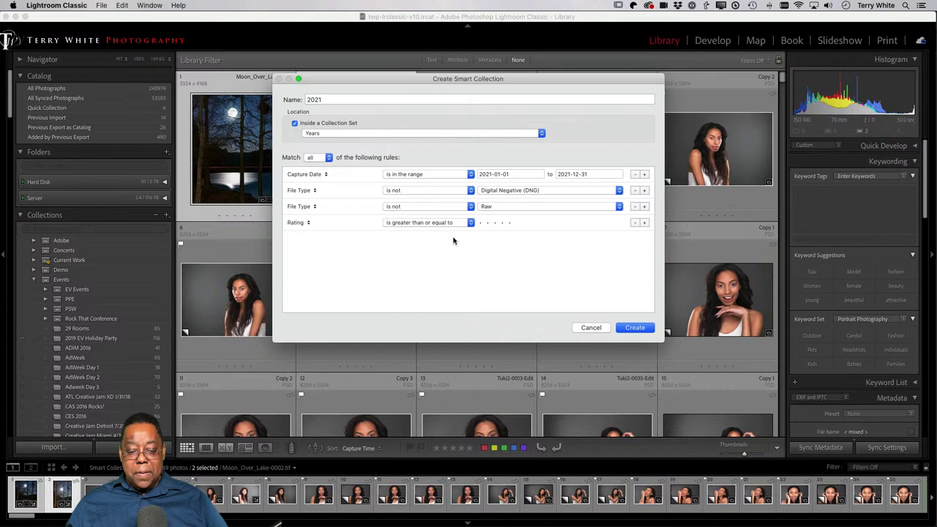
pyautogui.click(303, 224)
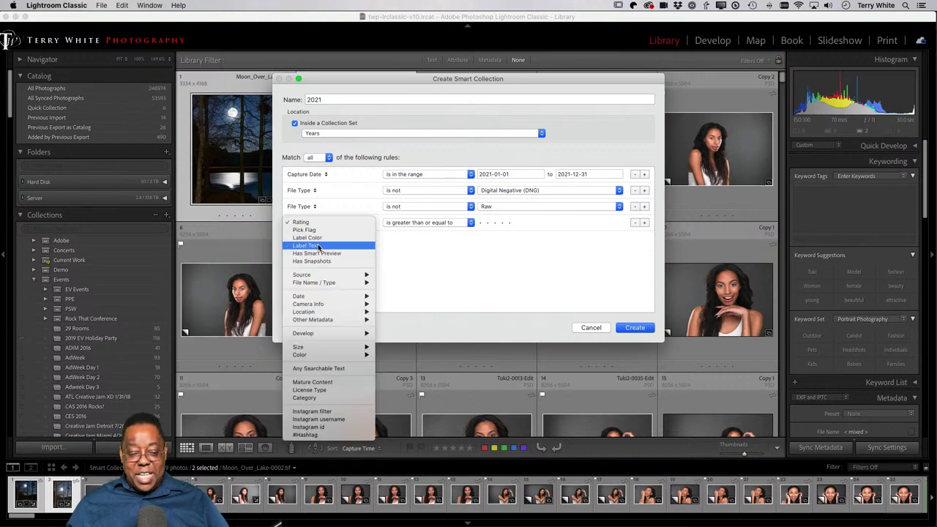
pyautogui.moveTo(326, 282)
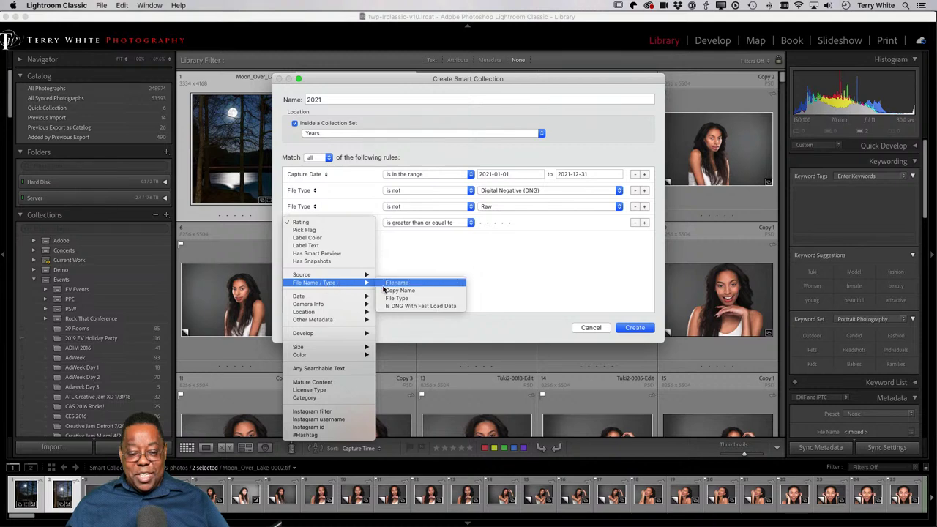
pyautogui.click(399, 299)
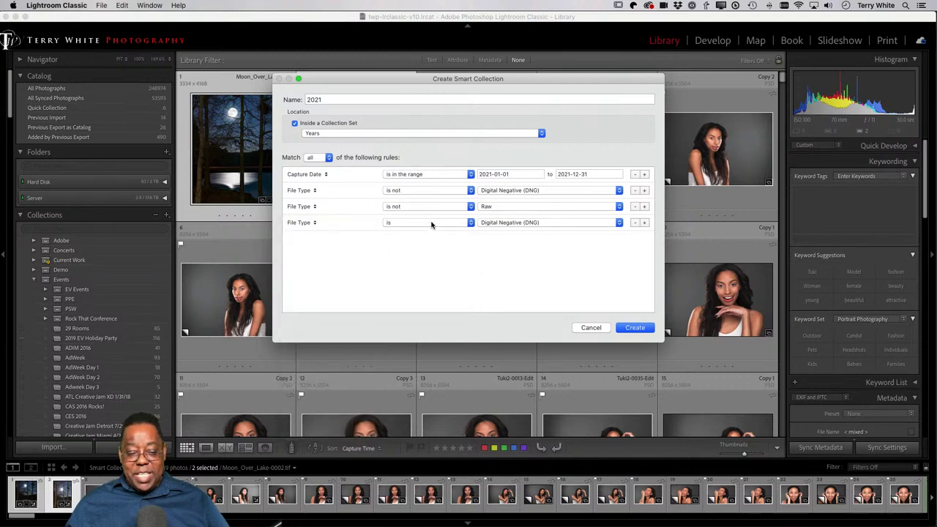
pyautogui.click(431, 223)
pyautogui.click(430, 230)
pyautogui.click(520, 223)
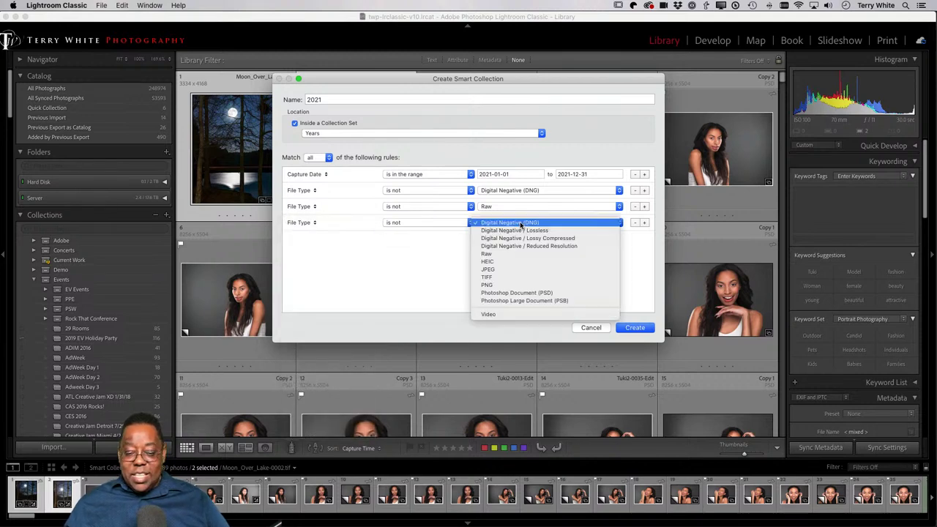
pyautogui.click(513, 263)
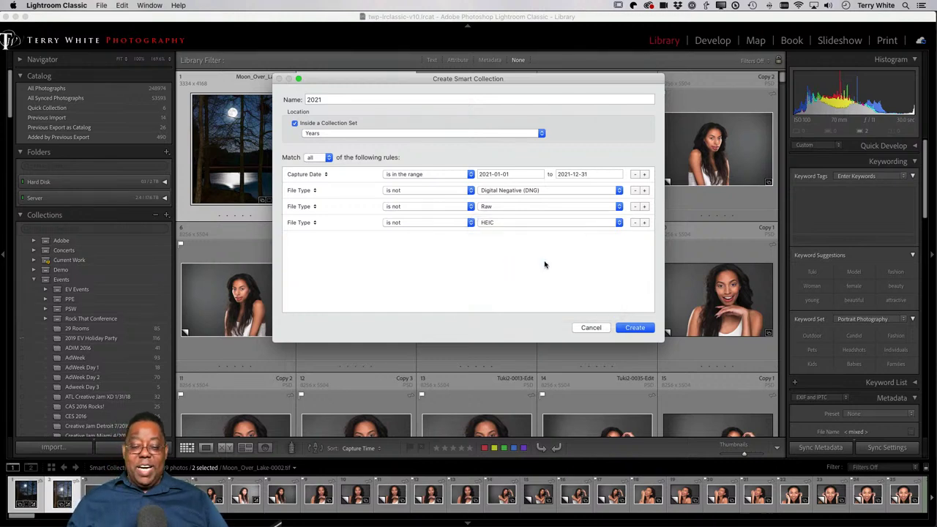
# Step: Add a fifth rule: File Type is not JPEG
pyautogui.click(645, 223)
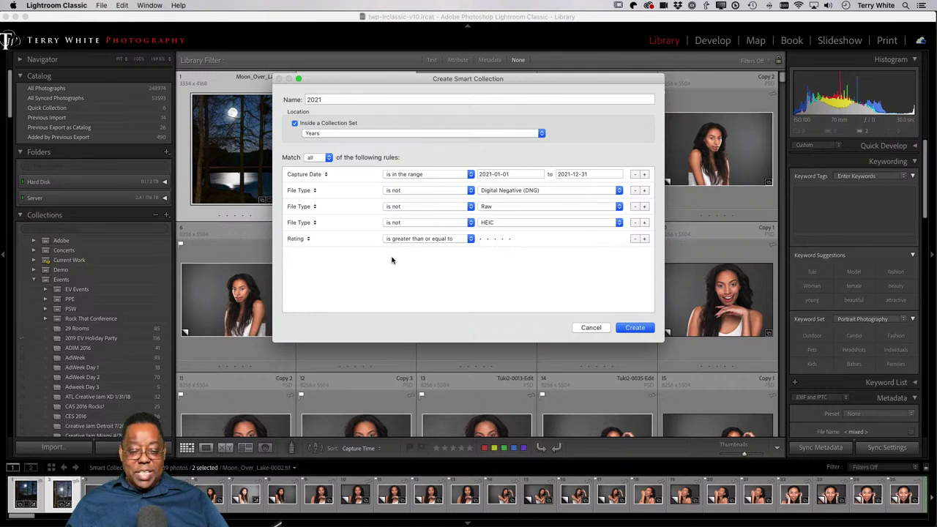
pyautogui.click(302, 239)
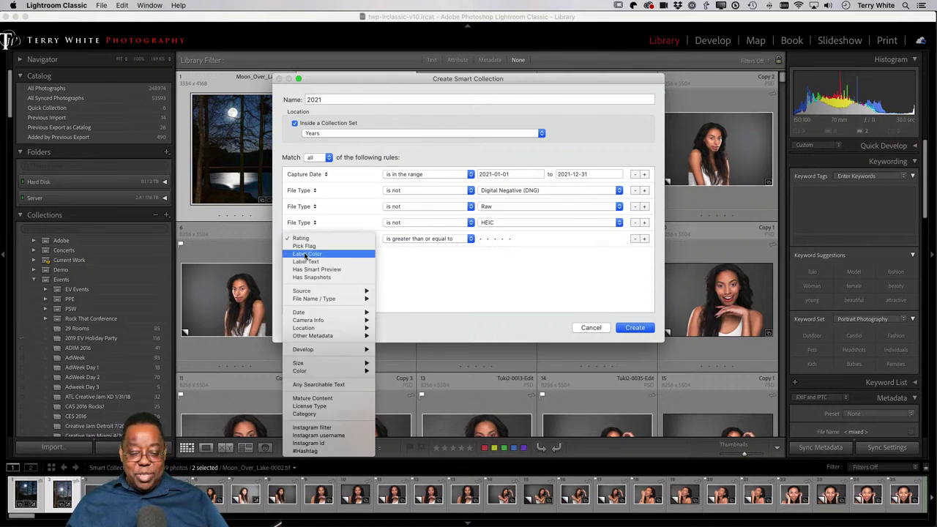
pyautogui.moveTo(326, 299)
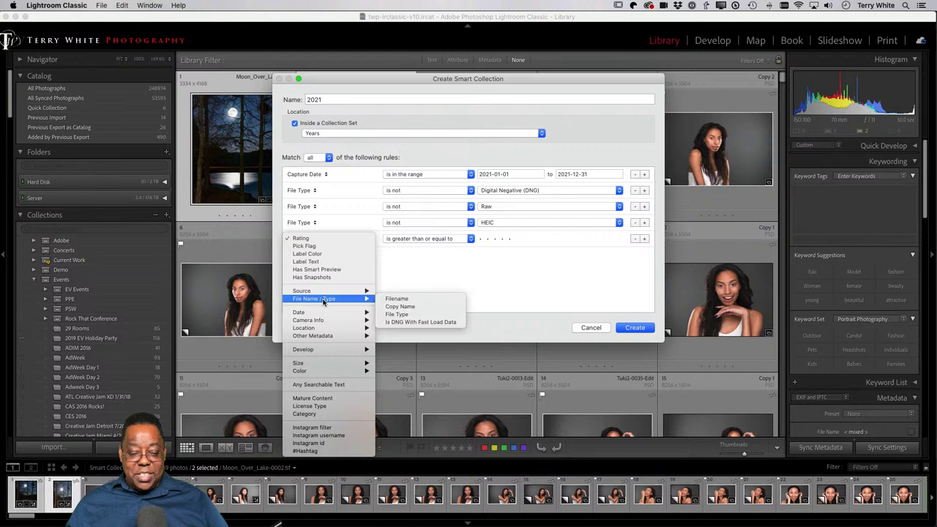
pyautogui.click(401, 314)
pyautogui.click(410, 244)
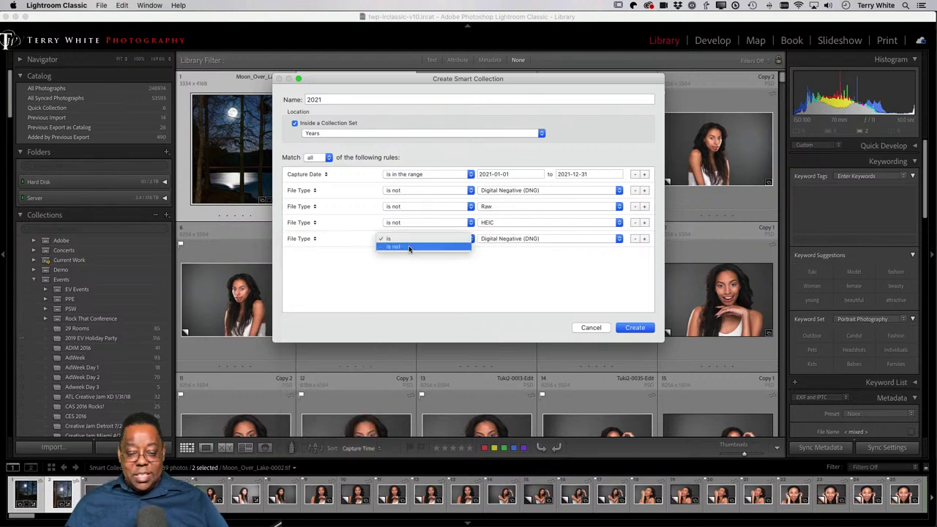
pyautogui.click(424, 253)
pyautogui.click(509, 240)
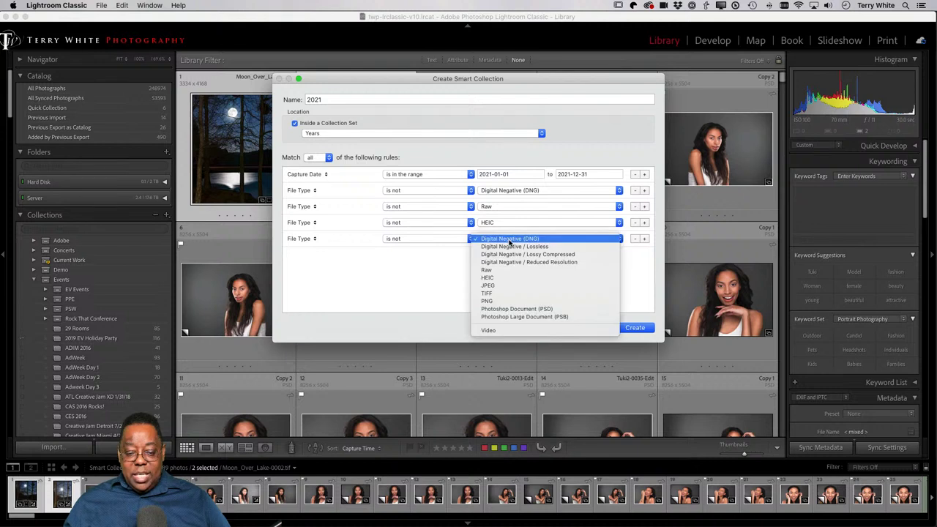
pyautogui.click(515, 286)
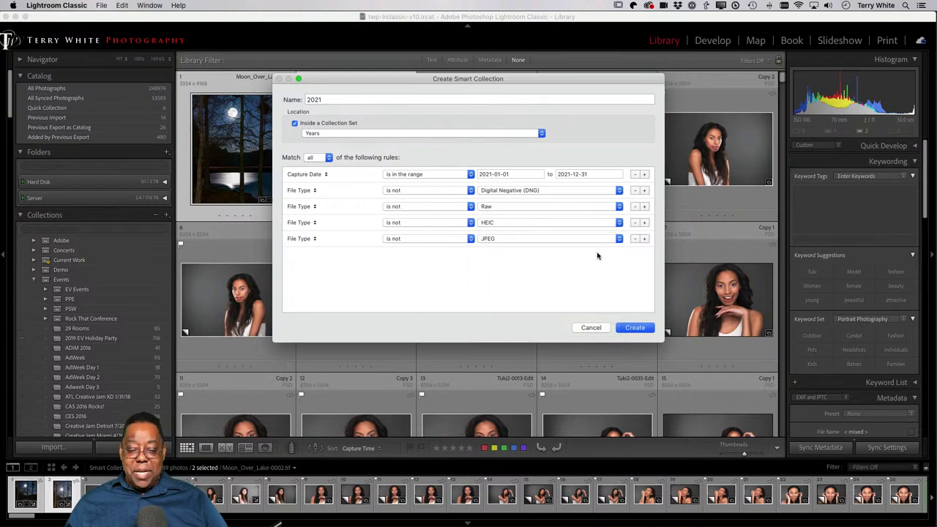
pyautogui.click(600, 239)
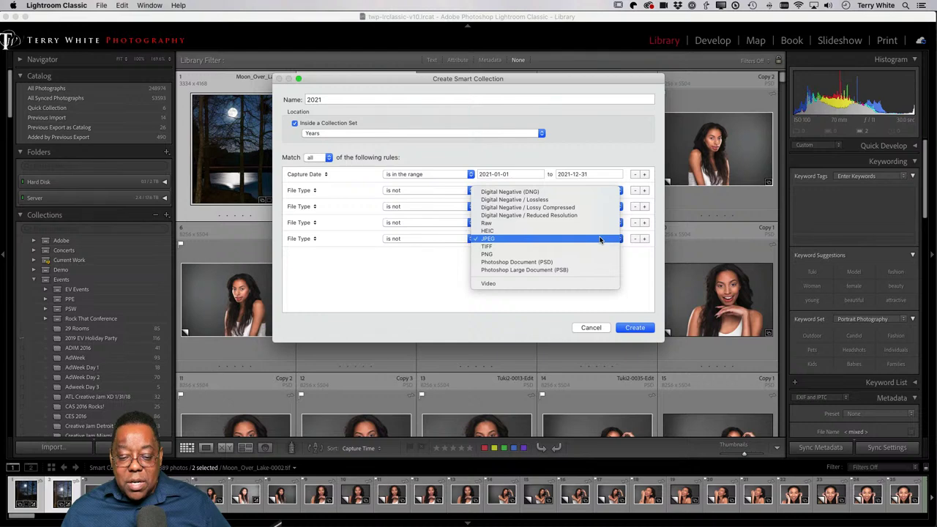
pyautogui.click(613, 239)
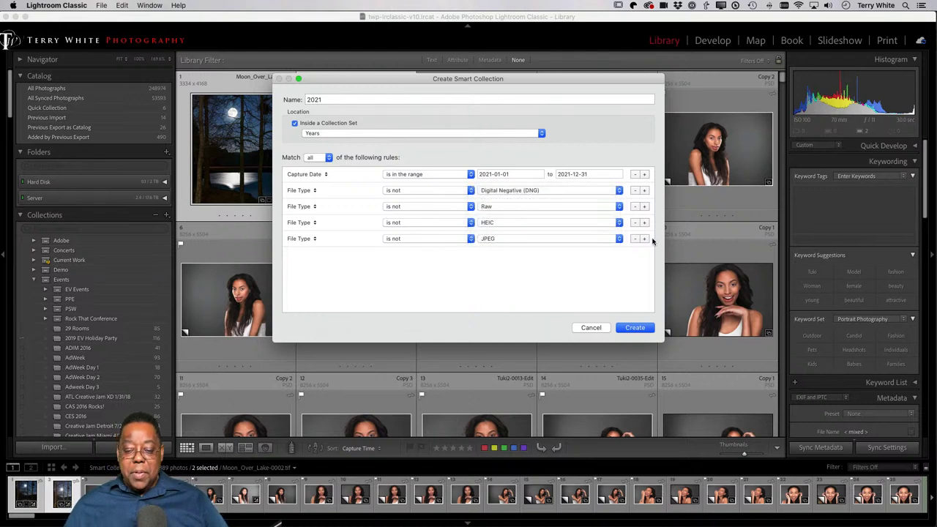
# Step: Add a sixth rule: File Type is not PNG
pyautogui.click(645, 238)
pyautogui.click(305, 256)
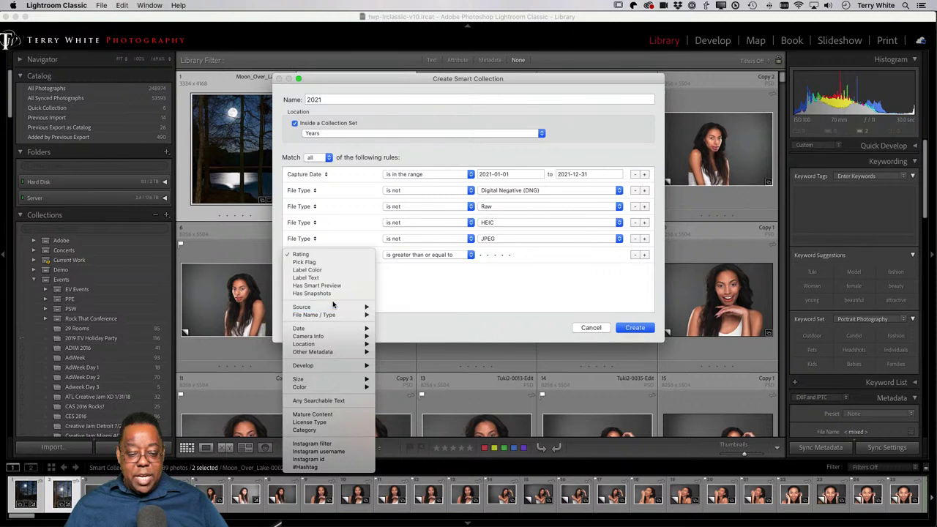
pyautogui.moveTo(329, 315)
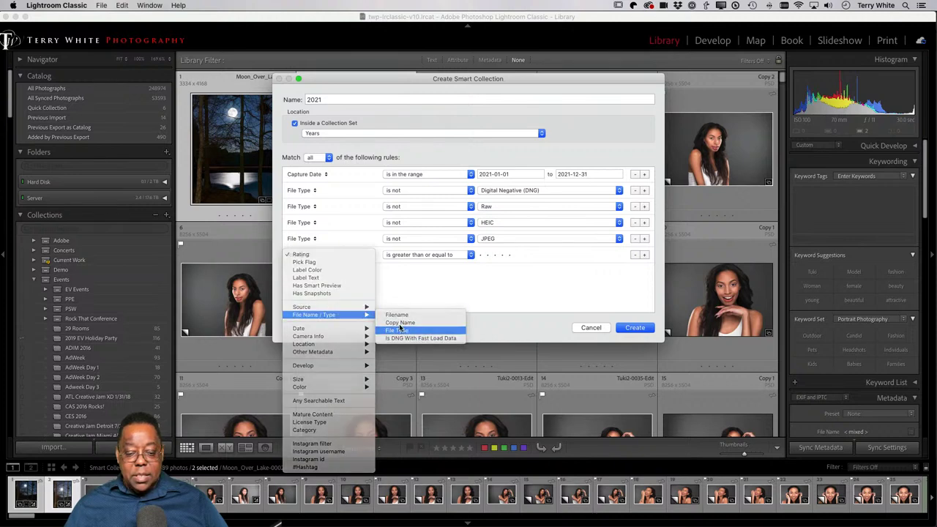
pyautogui.click(399, 329)
pyautogui.click(505, 257)
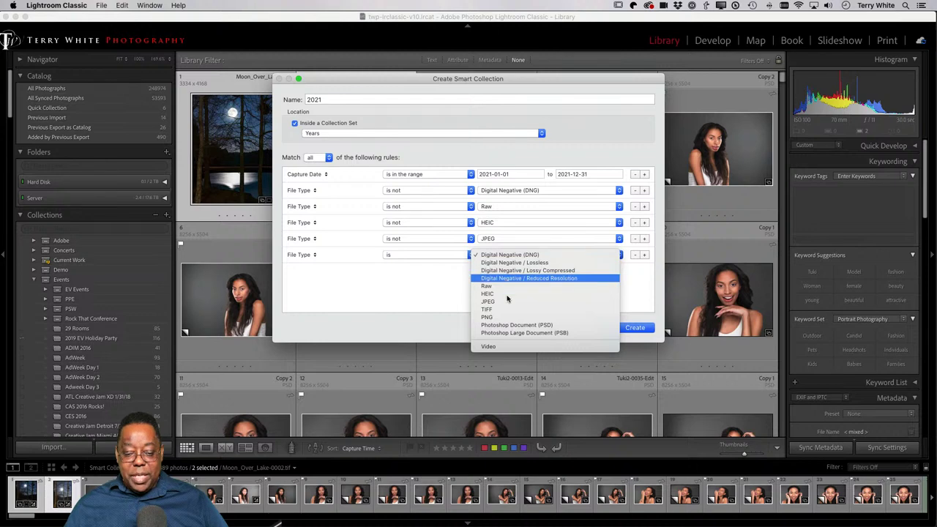
pyautogui.click(500, 317)
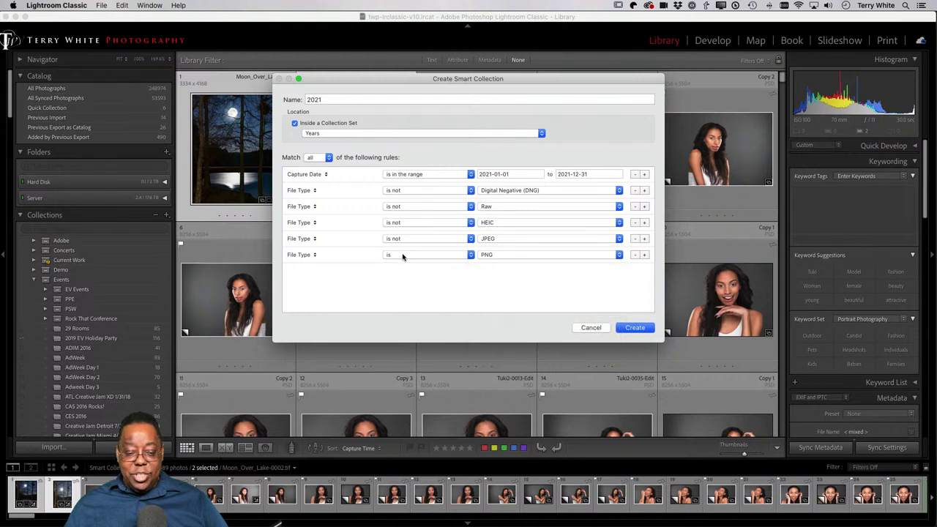
pyautogui.click(402, 256)
pyautogui.click(451, 279)
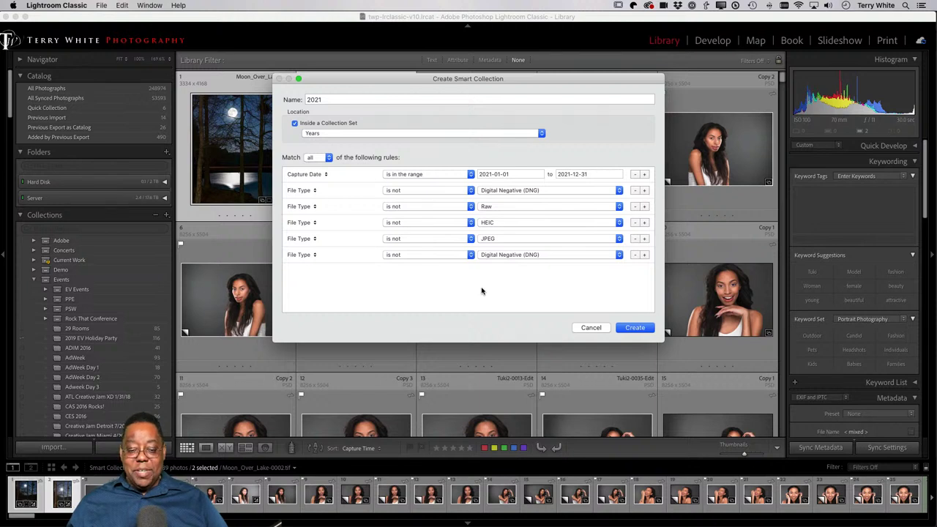
pyautogui.click(512, 257)
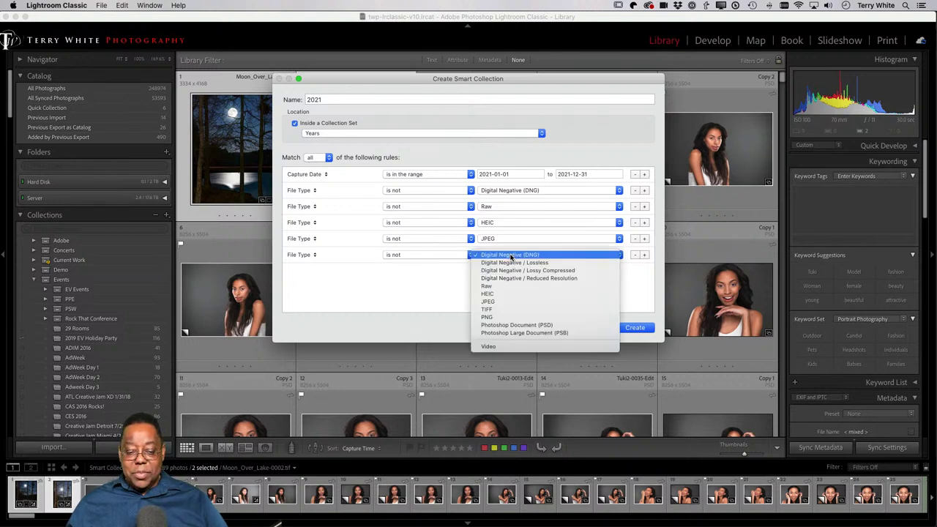
pyautogui.click(511, 318)
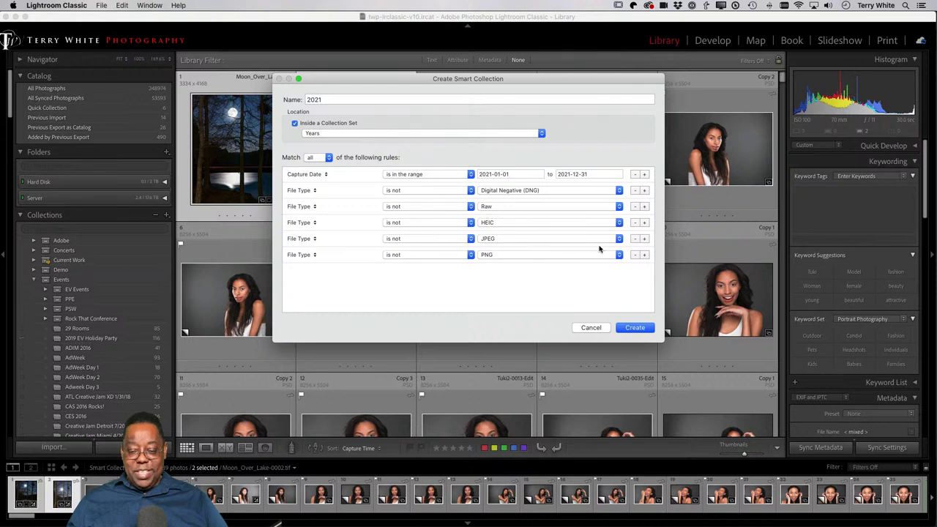
# Step: Add a seventh rule and set its field to Keywords
pyautogui.click(644, 254)
pyautogui.click(309, 271)
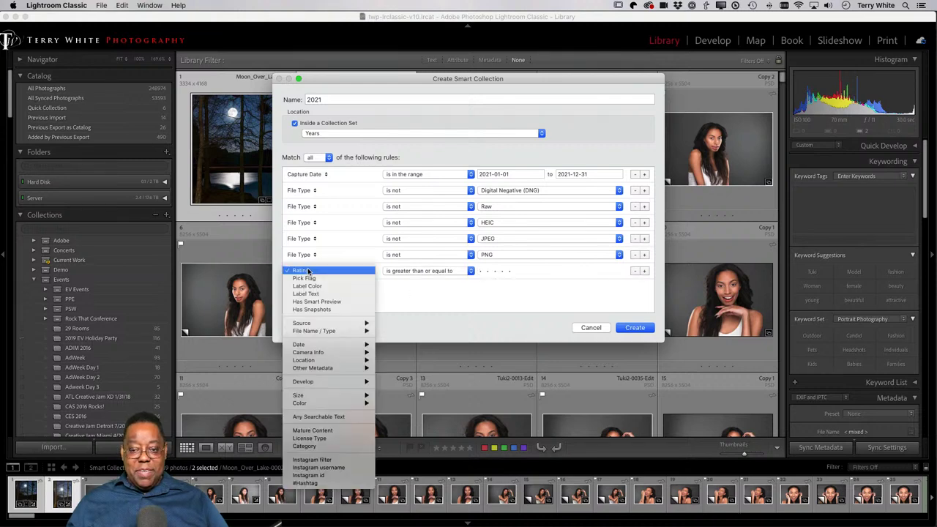
pyautogui.moveTo(322, 331)
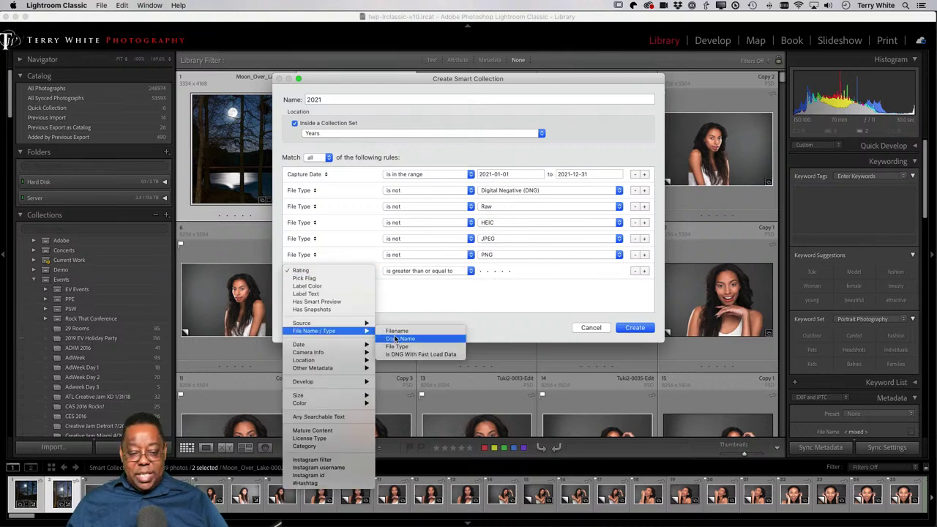
pyautogui.click(400, 348)
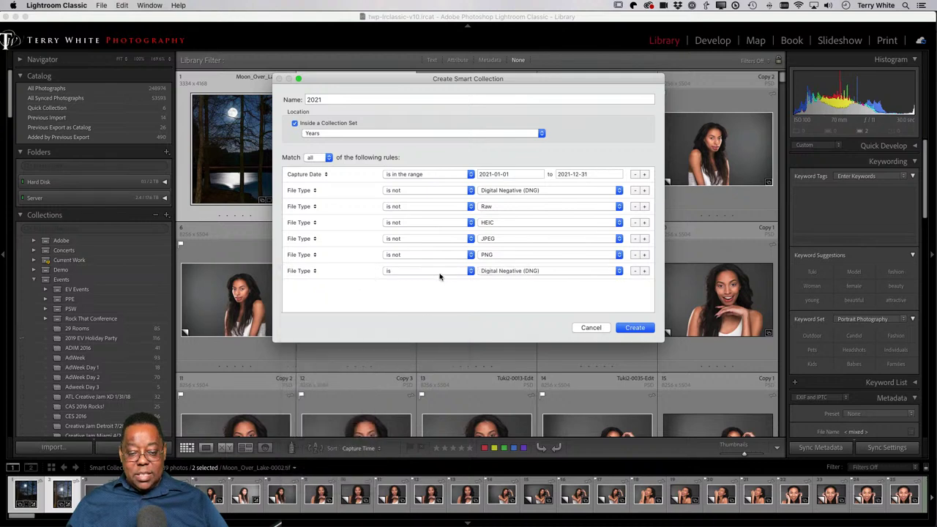
pyautogui.click(310, 272)
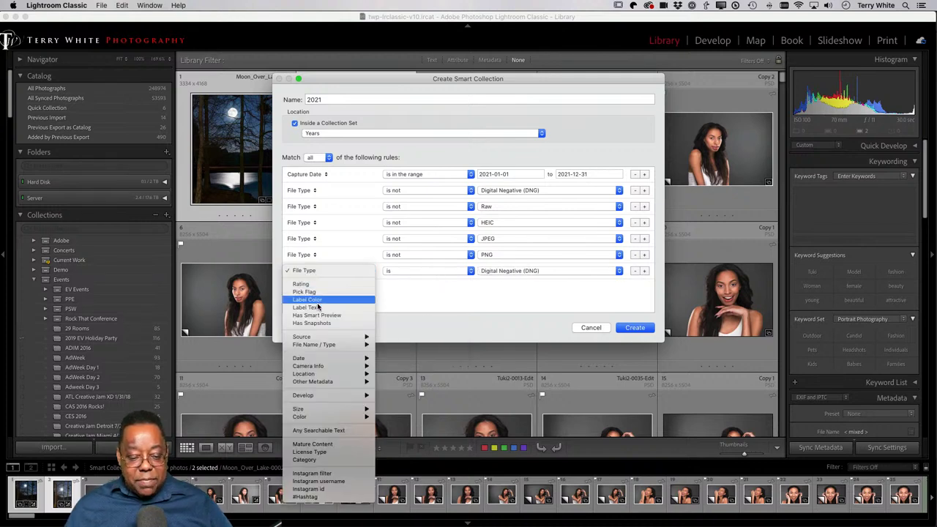
pyautogui.moveTo(326, 339)
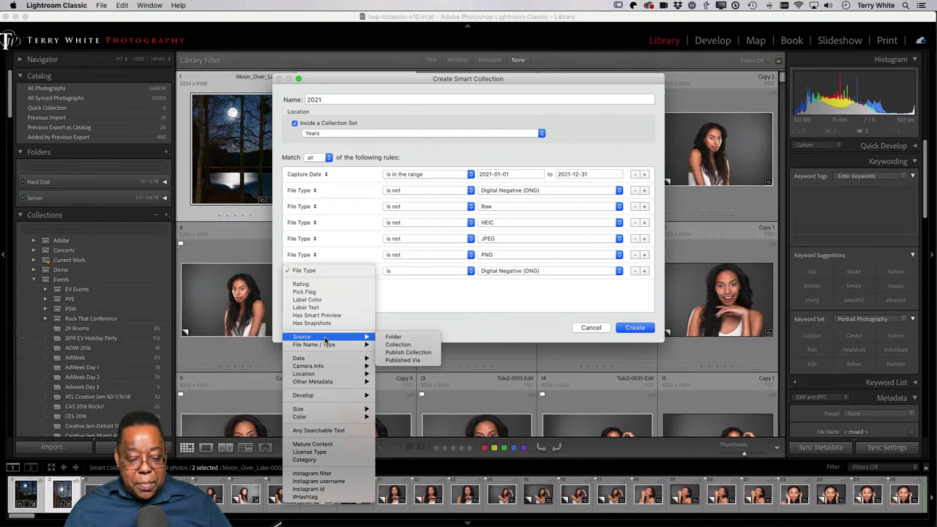
pyautogui.moveTo(328, 381)
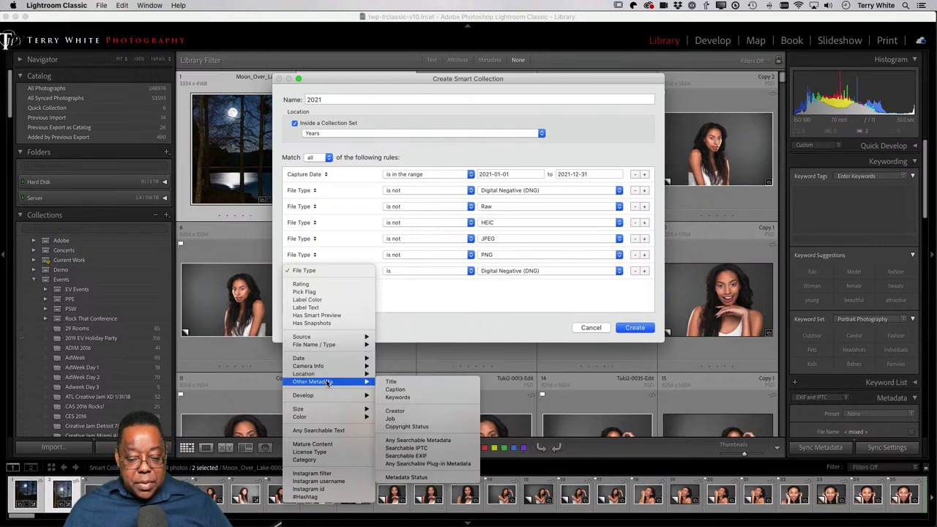
pyautogui.click(410, 398)
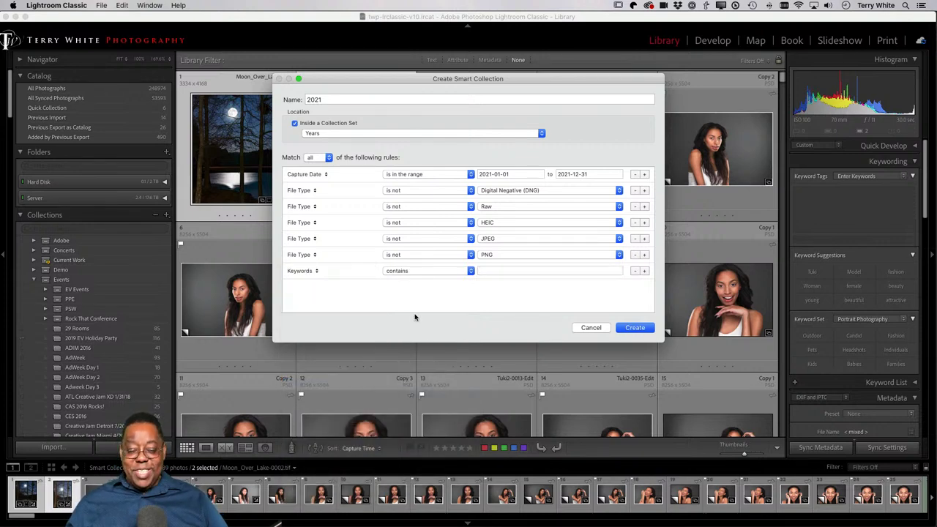
# Step: Make the Keywords rule doesn't contain Never and create the 2021 smart collection
pyautogui.click(425, 271)
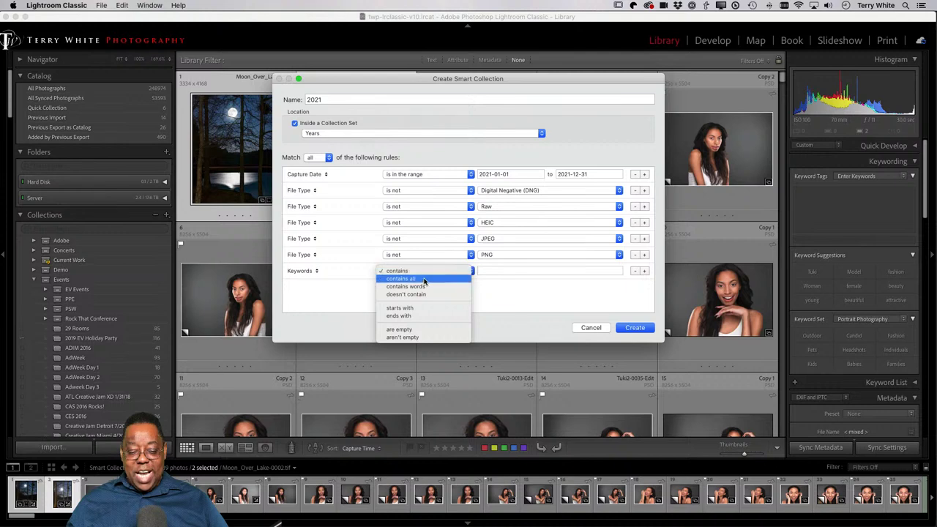
pyautogui.click(426, 295)
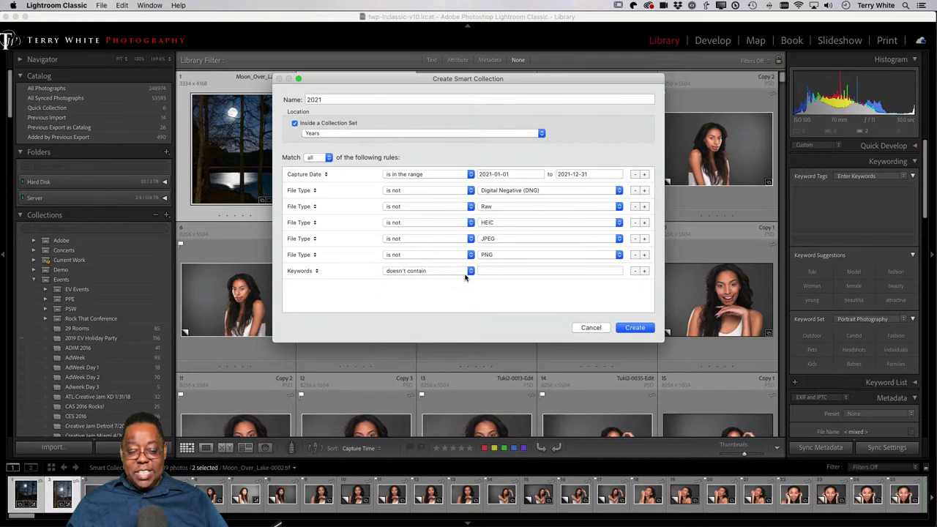
pyautogui.click(484, 271)
pyautogui.write('Never')
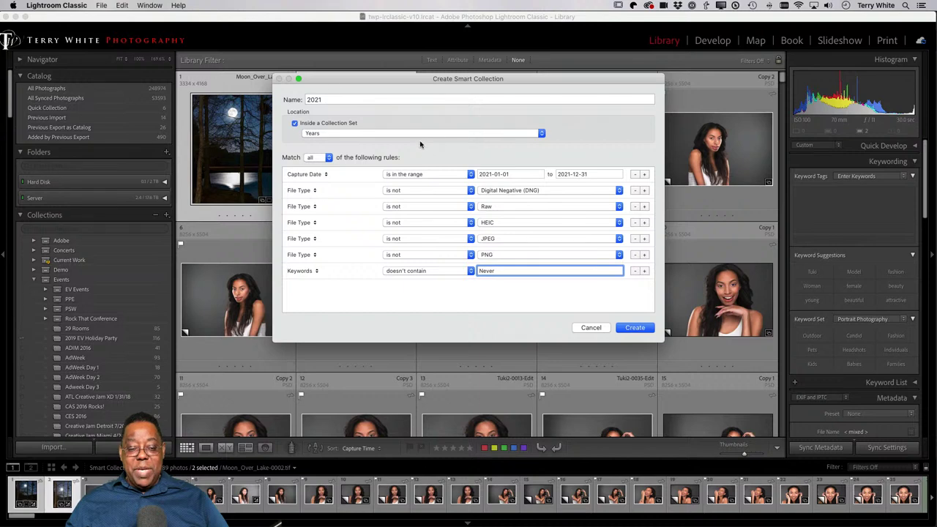
pyautogui.click(633, 328)
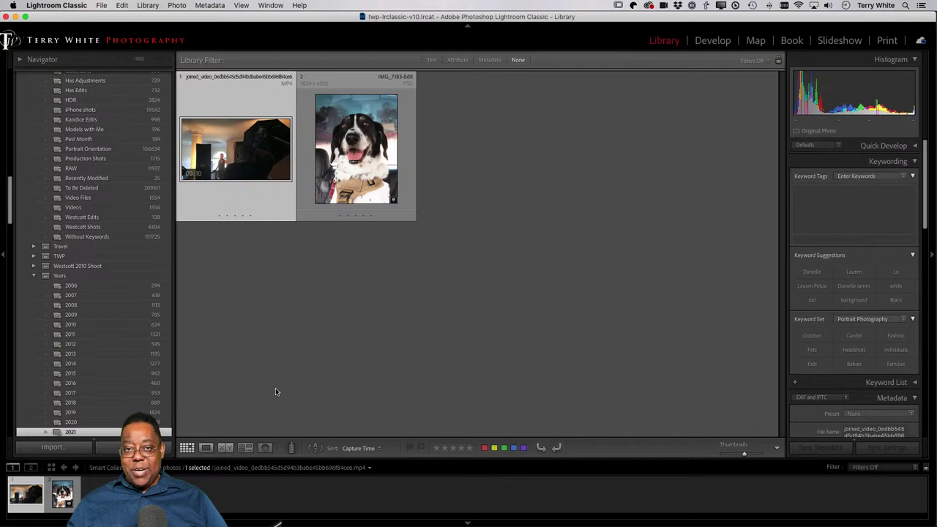
pyautogui.scroll(10, 114, 235)
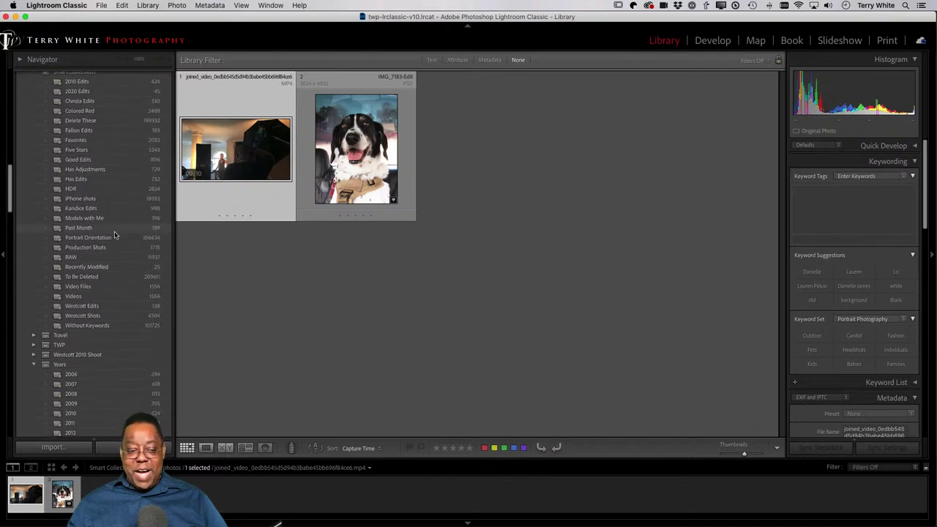
pyautogui.scroll(2, 114, 235)
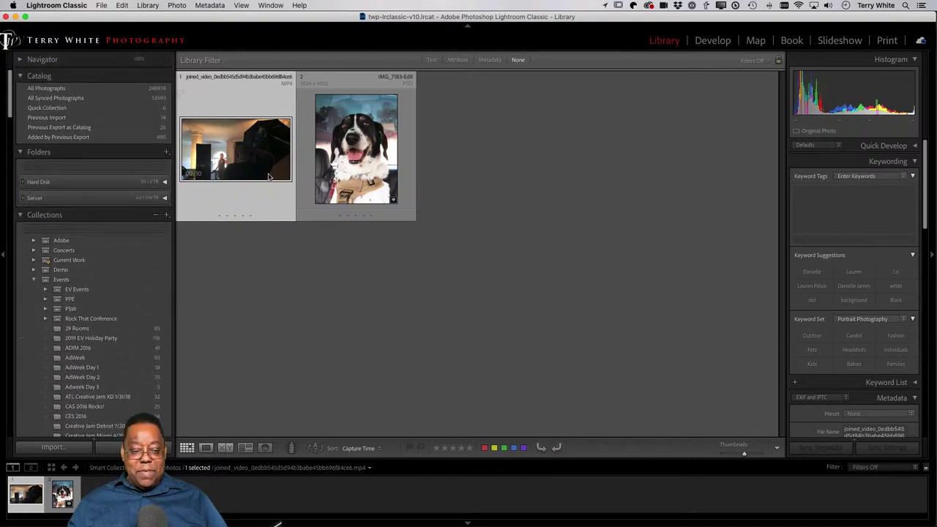
pyautogui.press('Right')
# Step: From All Photographs, select IMG_7196.heic and open it in Photoshop for editing
pyautogui.click(73, 89)
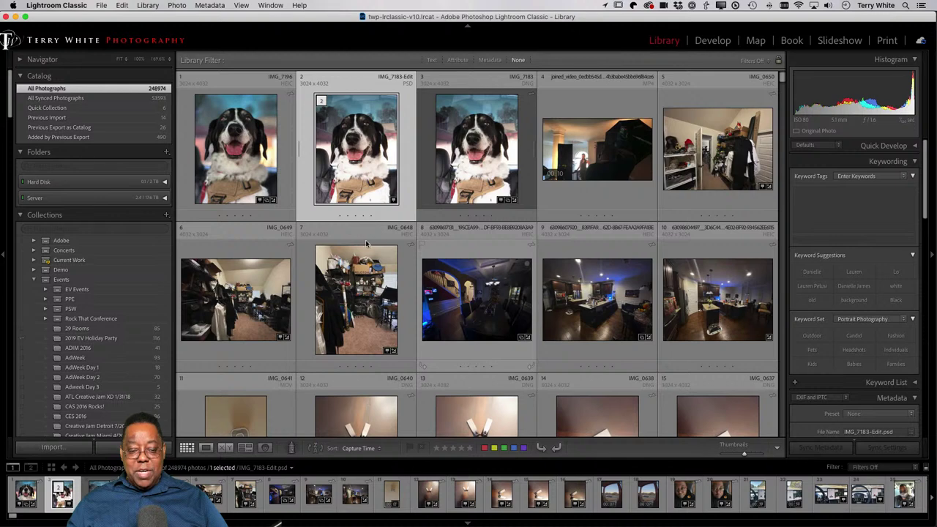
pyautogui.scroll(-3, 377, 300)
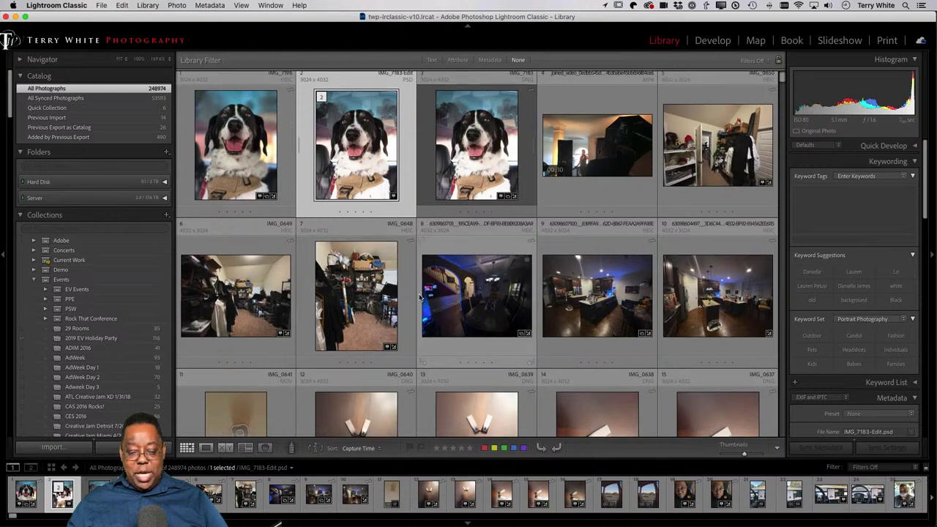
pyautogui.click(359, 311)
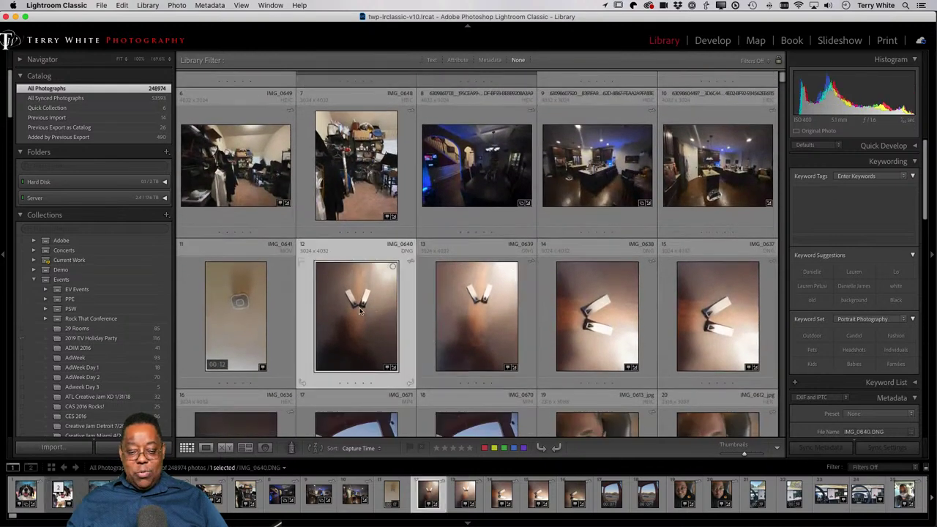
pyautogui.scroll(3, 258, 162)
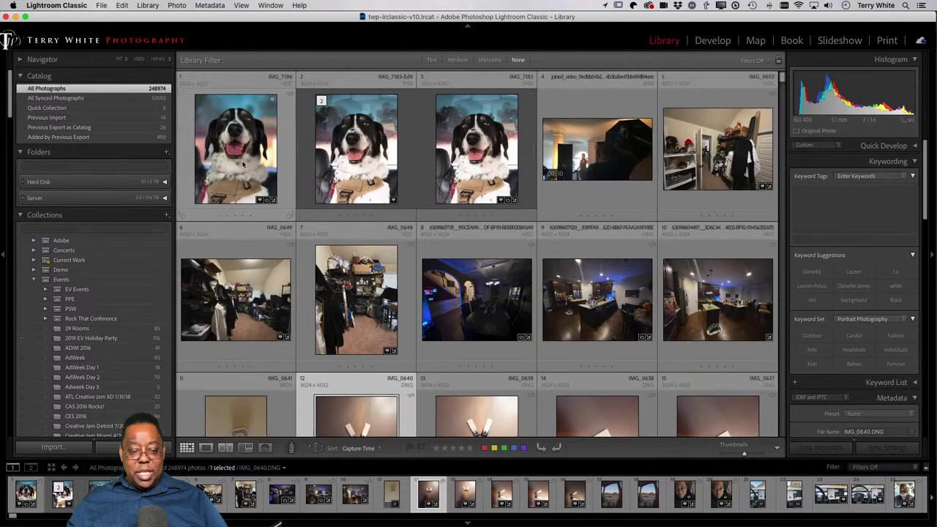
pyautogui.click(243, 163)
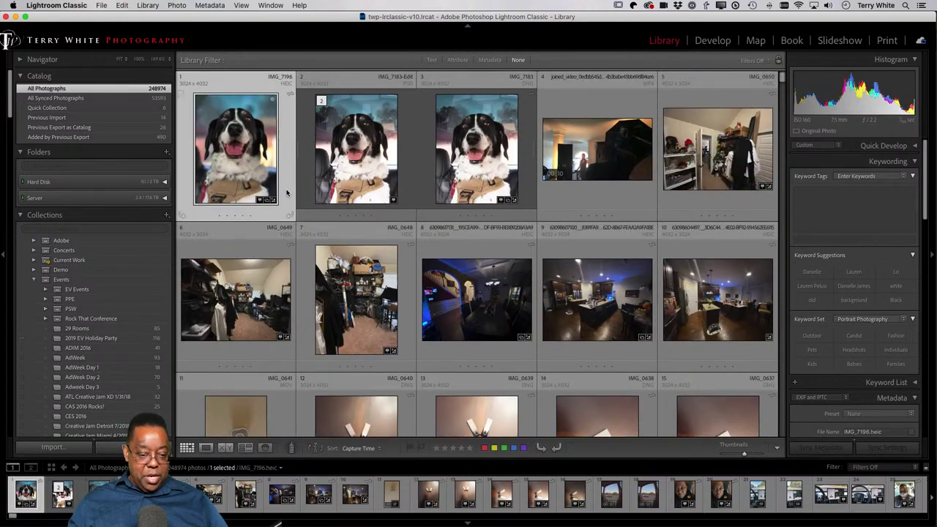
pyautogui.press('super+e')
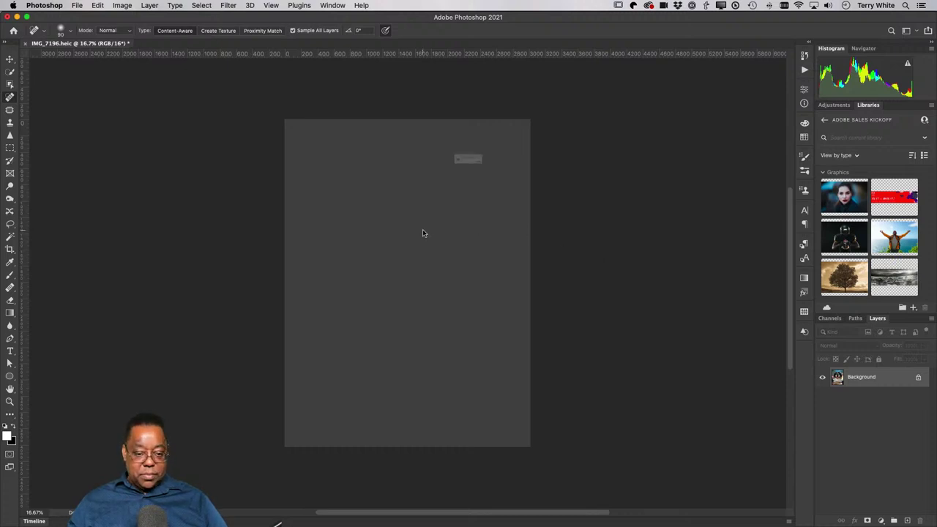
# Step: Close the unfinished Photoshop document without saving and send IMG_7196 from Lightroom again
pyautogui.press('super+w')
pyautogui.click(439, 183)
pyautogui.press('super+Tab')
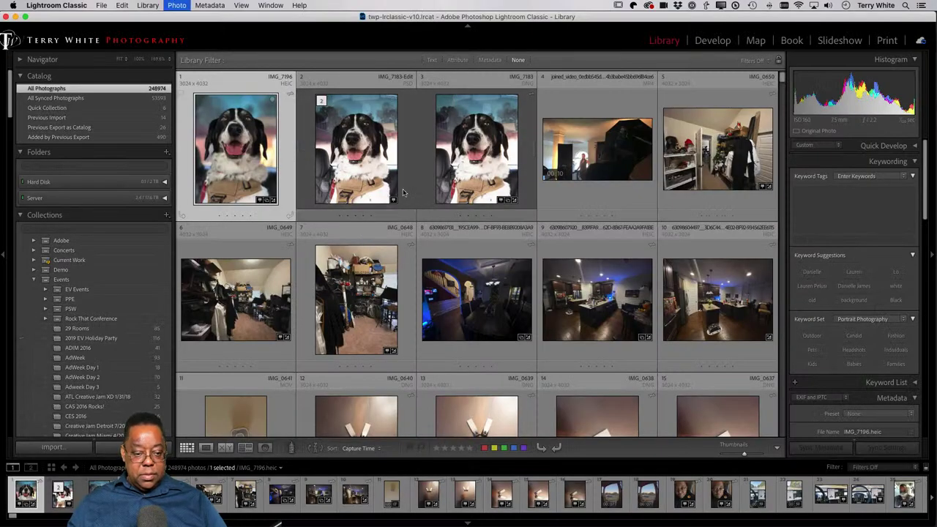
pyautogui.press('super+e')
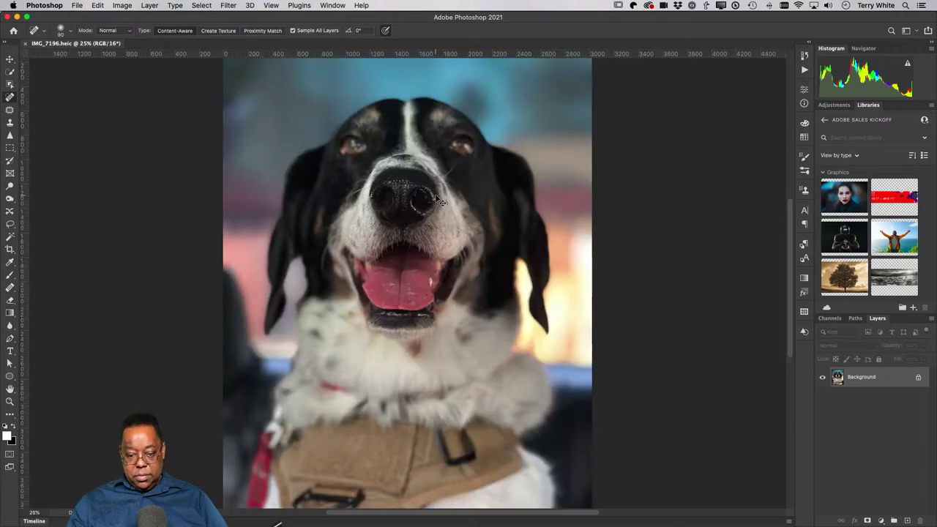
# Step: At 25% zoom, heal the spot beside the dog's mouth and the harness blemish
pyautogui.press('super+0')
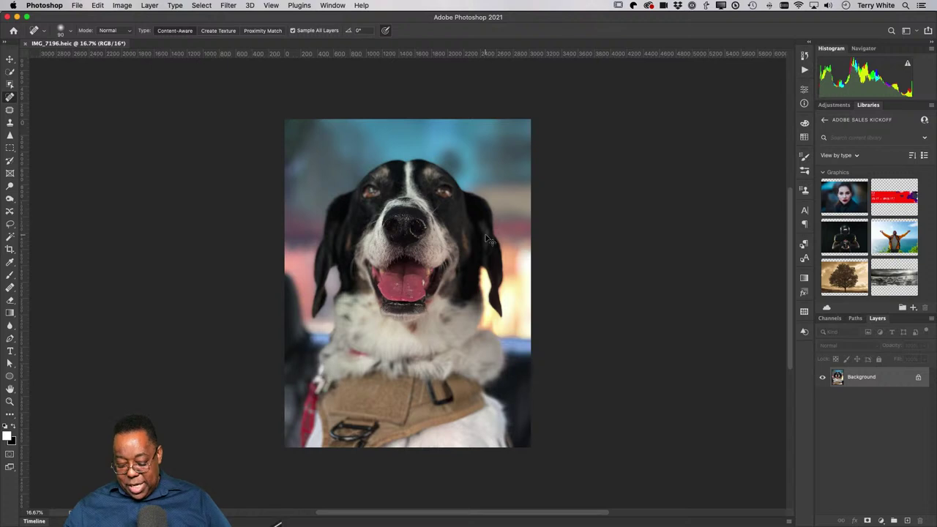
pyautogui.press('super+equal')
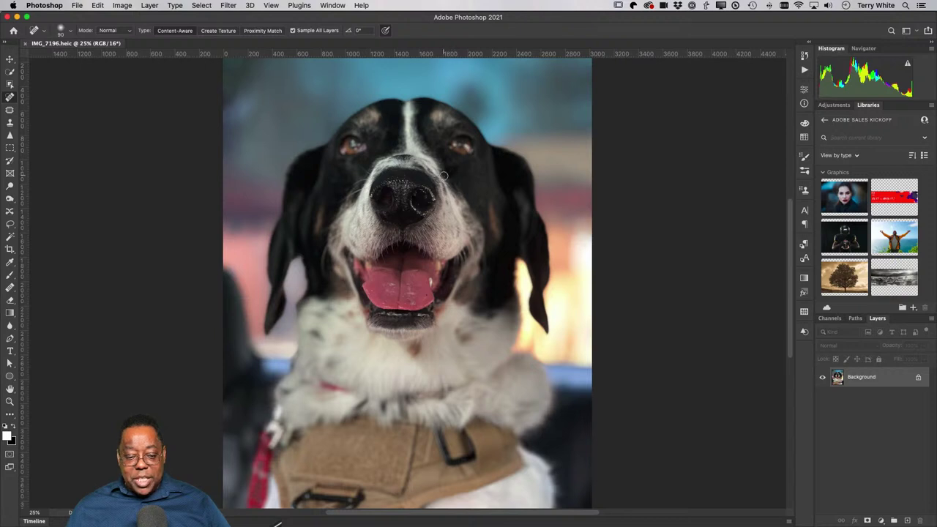
pyautogui.click(481, 274)
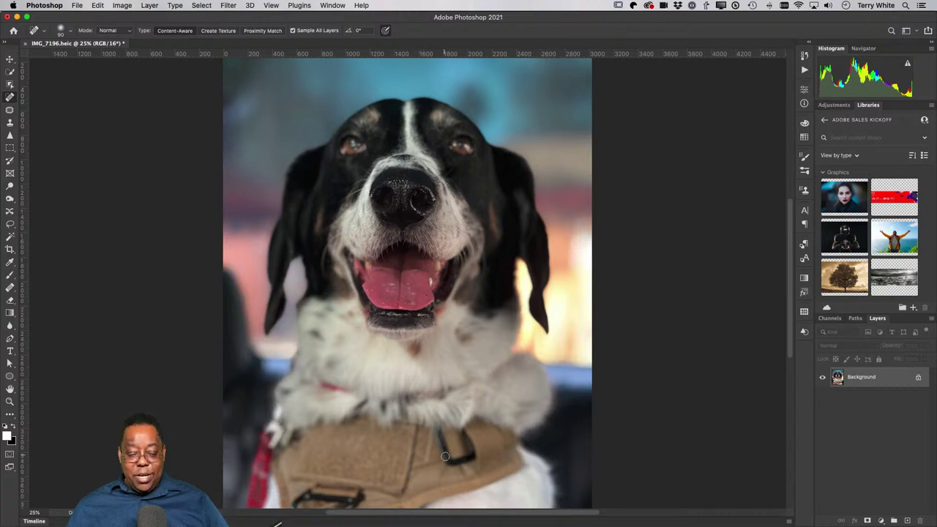
pyautogui.moveTo(348, 393)
pyautogui.mouseDown()
pyautogui.moveTo(314, 383)
pyautogui.moveTo(344, 383)
pyautogui.moveTo(307, 388)
pyautogui.mouseUp()
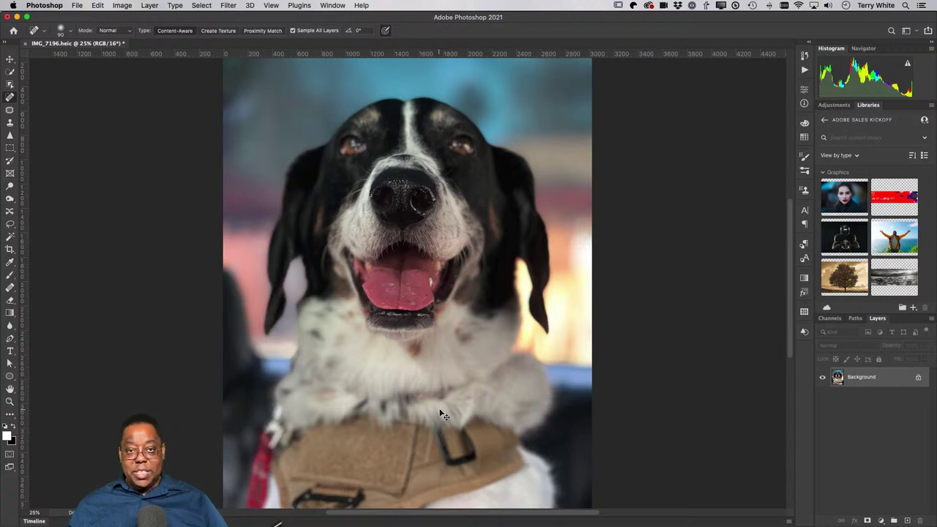
# Step: Save the retouched photo back to Lightroom as IMG_7196-Edit.psd and close it
pyautogui.press('super+s')
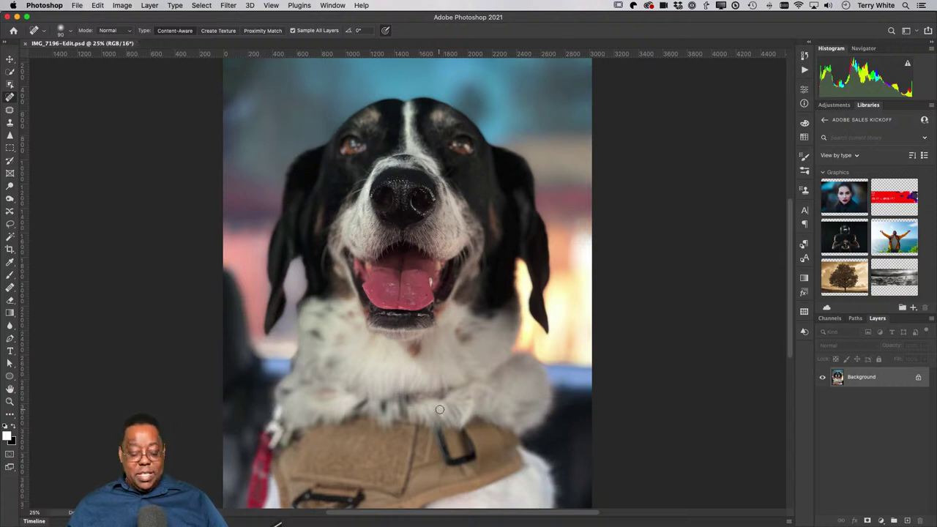
pyautogui.press('super+w')
pyautogui.press('super+Tab')
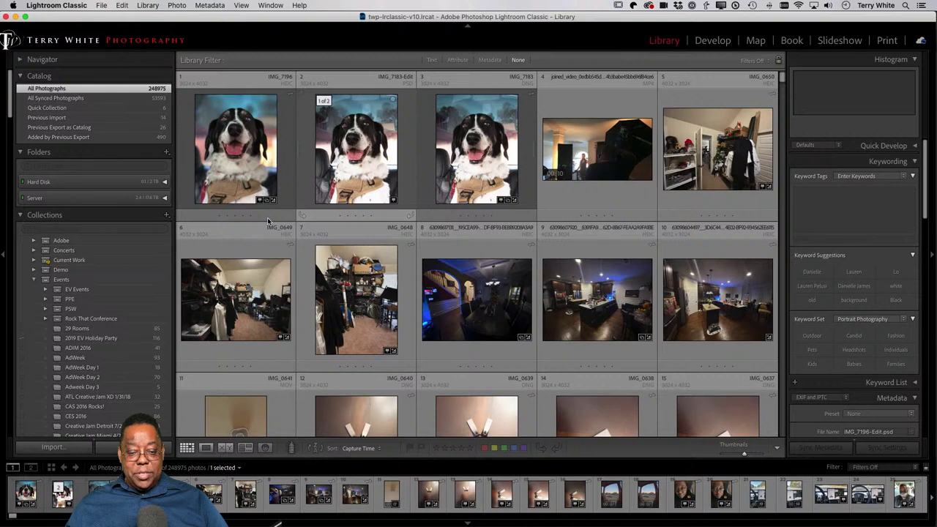
# Step: Select the 2021 smart collection in the Years set to show its three items
pyautogui.scroll(-15, 89, 419)
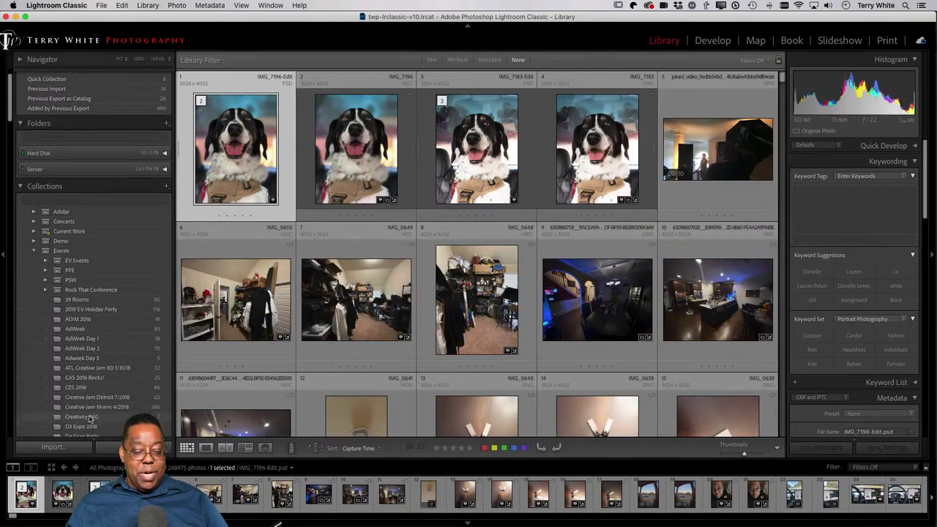
pyautogui.scroll(-10, 90, 419)
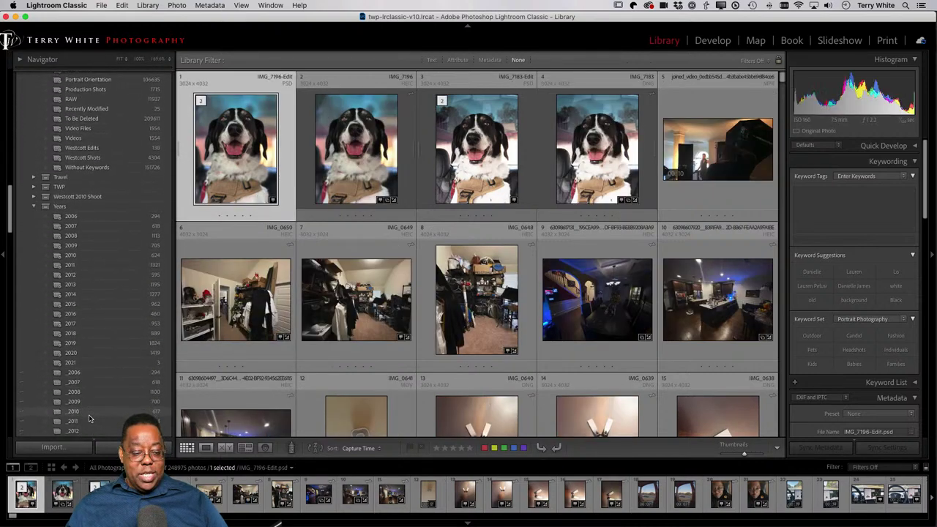
pyautogui.click(80, 342)
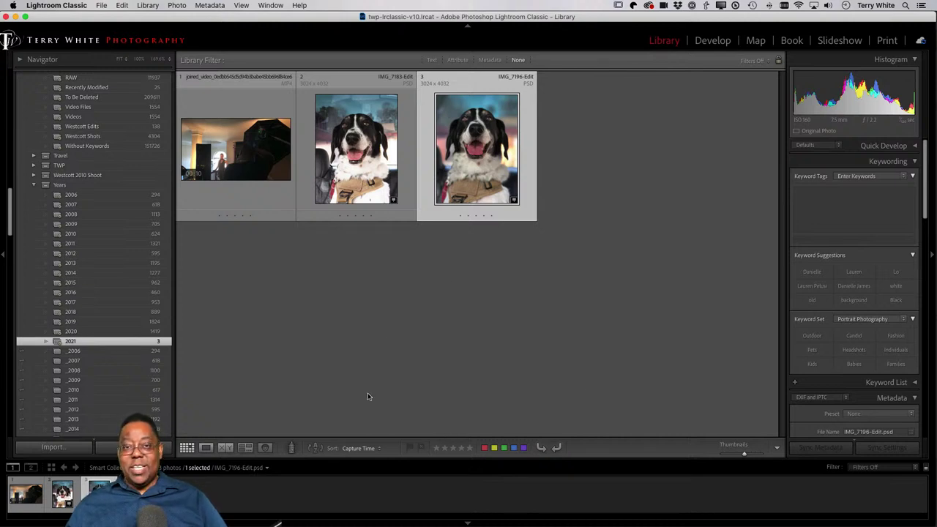
# Step: Open the 2018 collection and scroll through its 889 photos, then back to the top
pyautogui.click(102, 313)
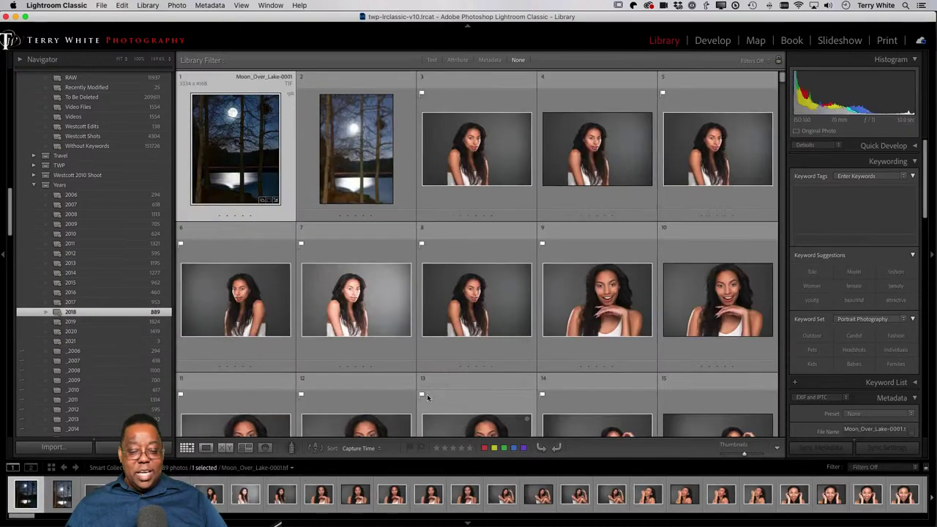
pyautogui.scroll(-5, 426, 394)
pyautogui.scroll(-20, 451, 388)
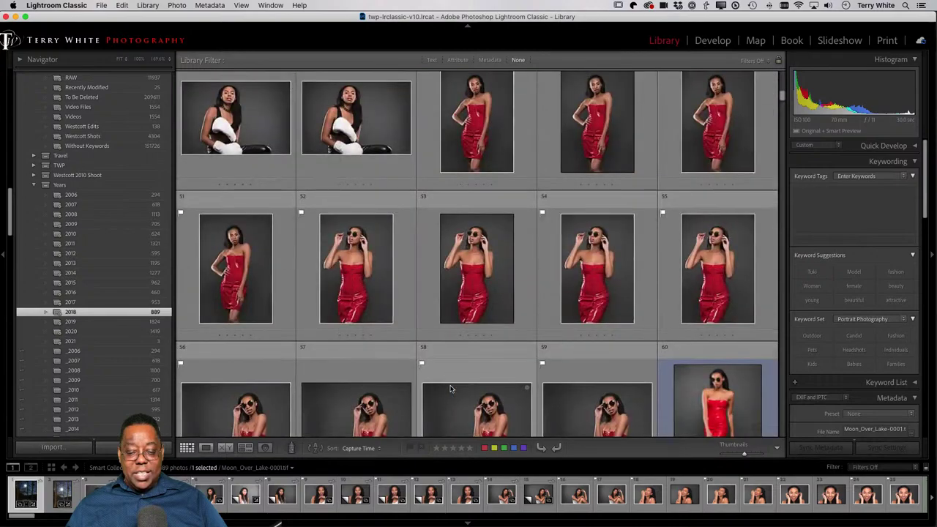
pyautogui.scroll(20, 450, 388)
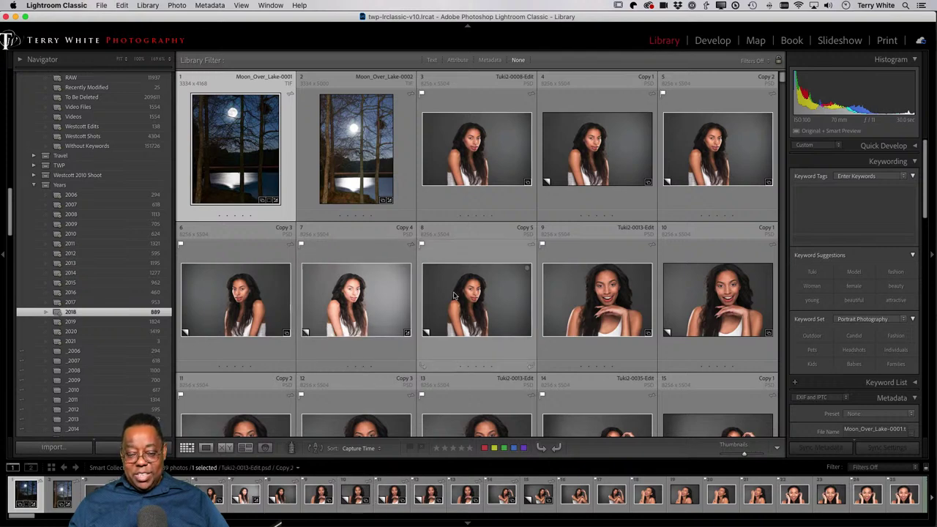
pyautogui.scroll(-1, 491, 290)
pyautogui.scroll(-3, 491, 291)
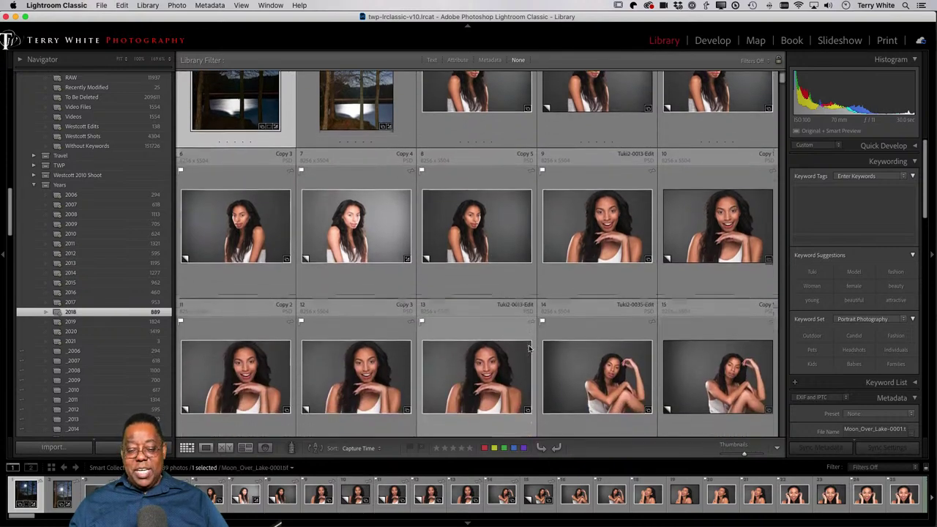
pyautogui.scroll(-5, 483, 343)
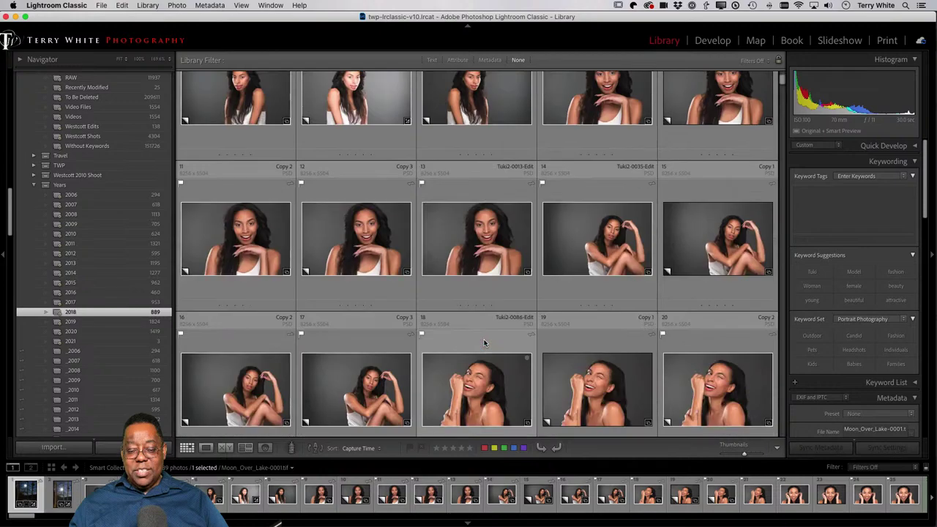
pyautogui.scroll(5, 484, 322)
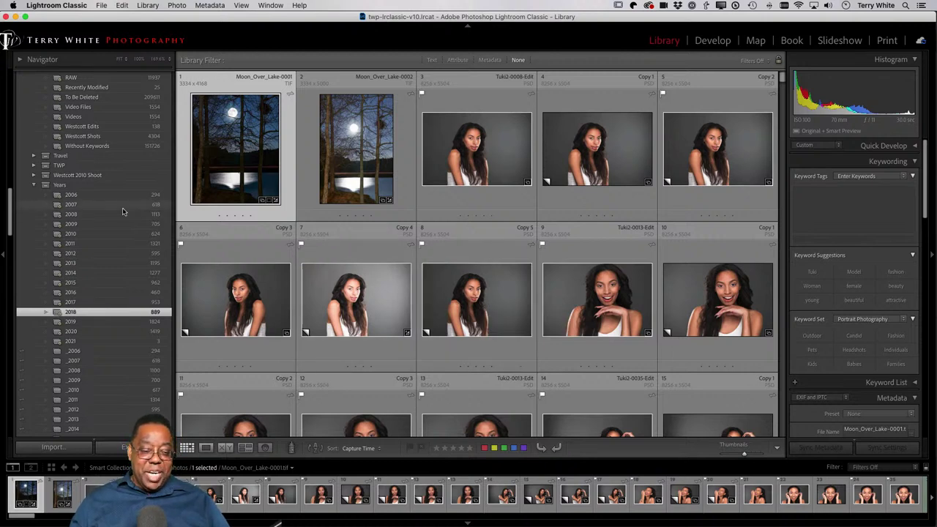
pyautogui.scroll(5, 123, 212)
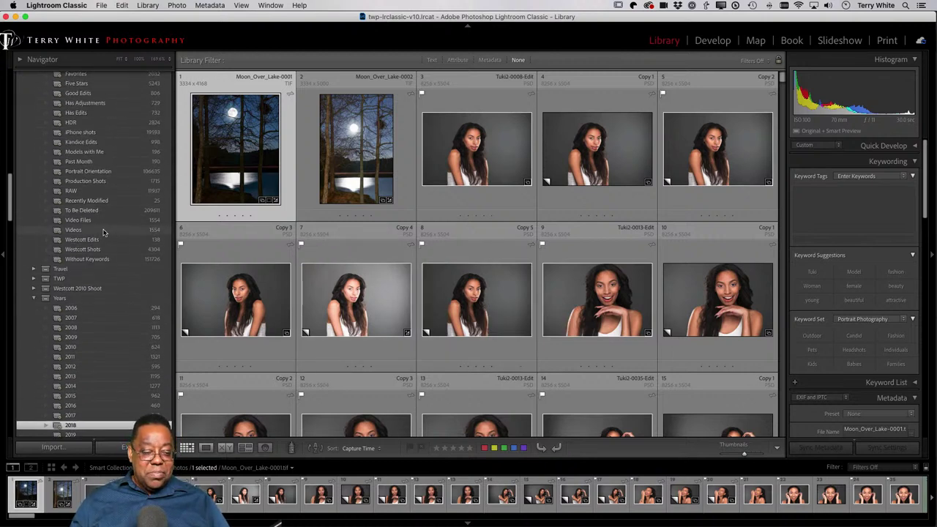
pyautogui.scroll(2, 101, 212)
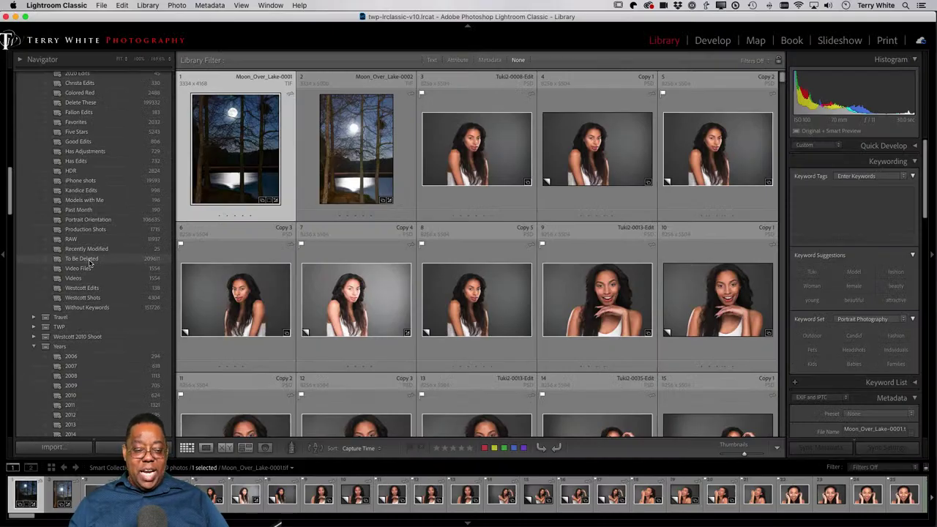
# Step: Bring up the context menu of the To Be Deleted smart collection
pyautogui.rightClick(90, 263)
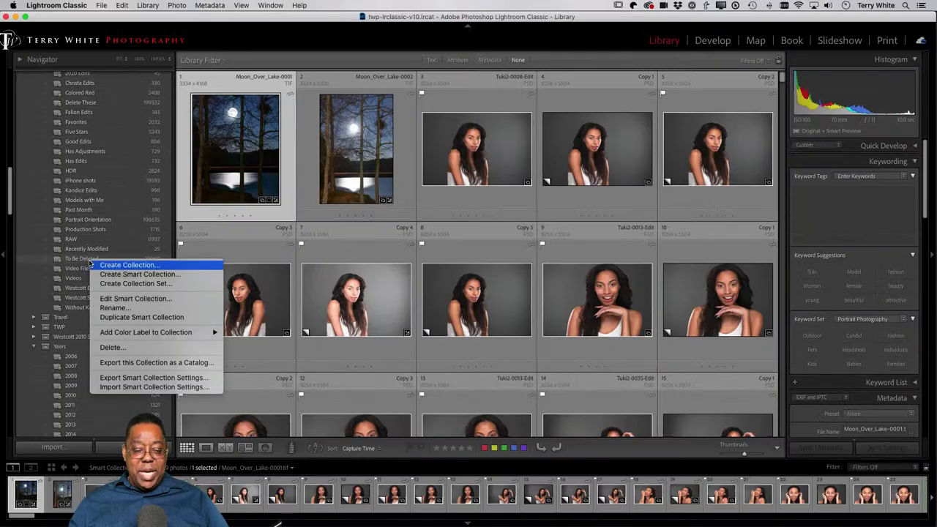
# Step: Choose Edit Smart Collection to view the To Be Deleted collection's six rules
pyautogui.click(135, 298)
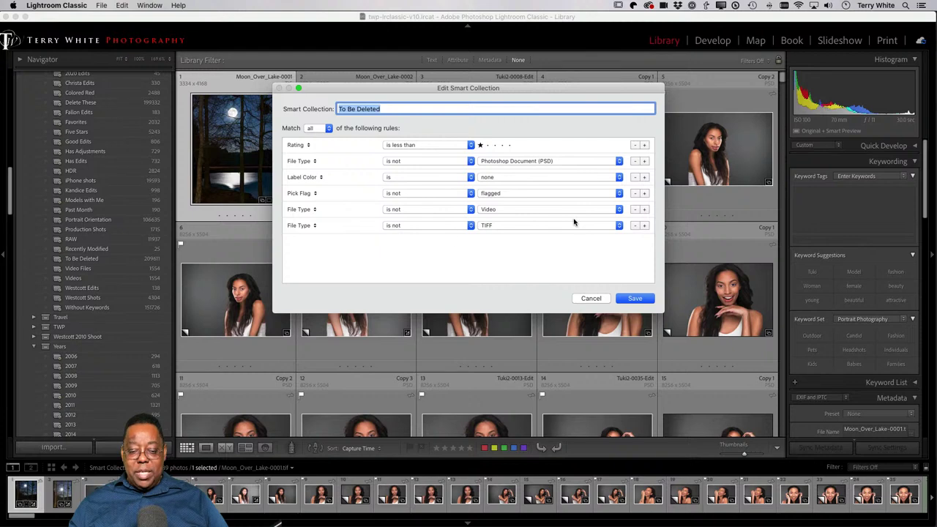
# Step: Add a seventh rule below the TIFF rule: Develop > Has Adjustments is false
pyautogui.click(644, 226)
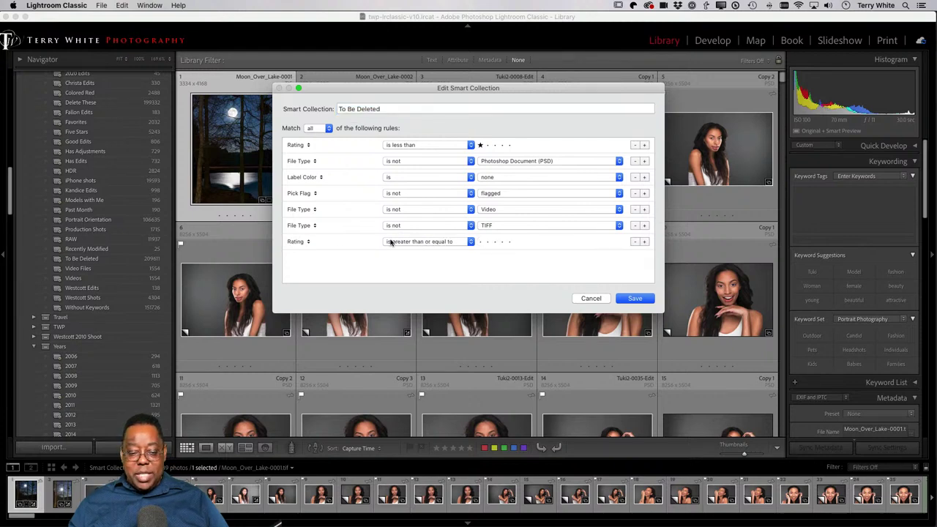
pyautogui.click(307, 242)
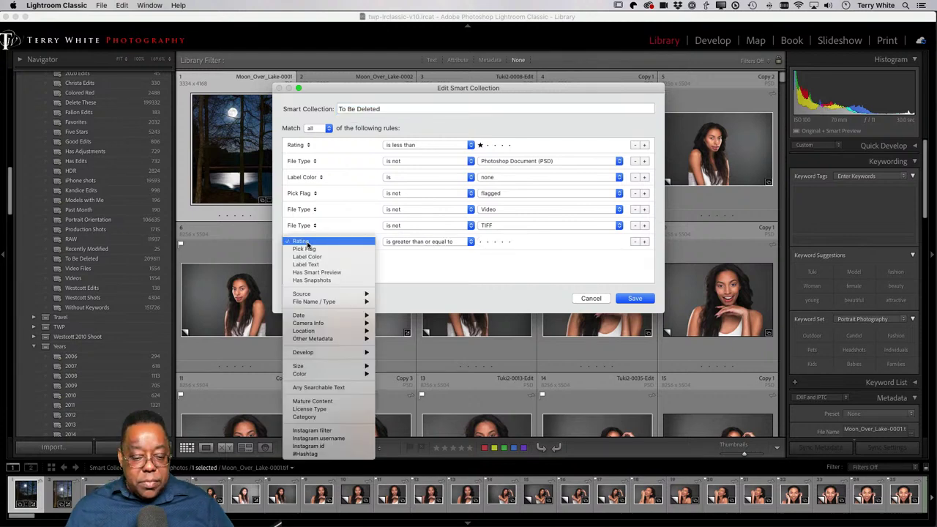
pyautogui.moveTo(313, 354)
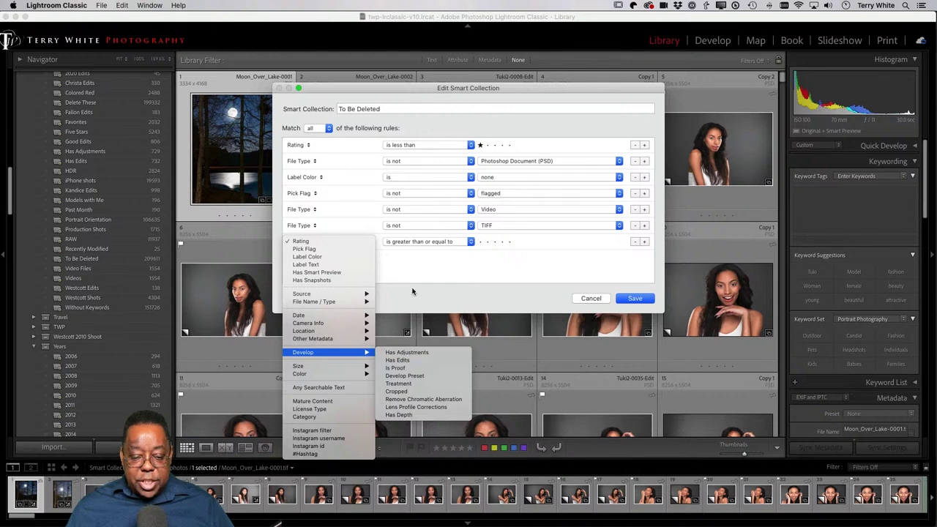
pyautogui.click(407, 352)
pyautogui.click(414, 241)
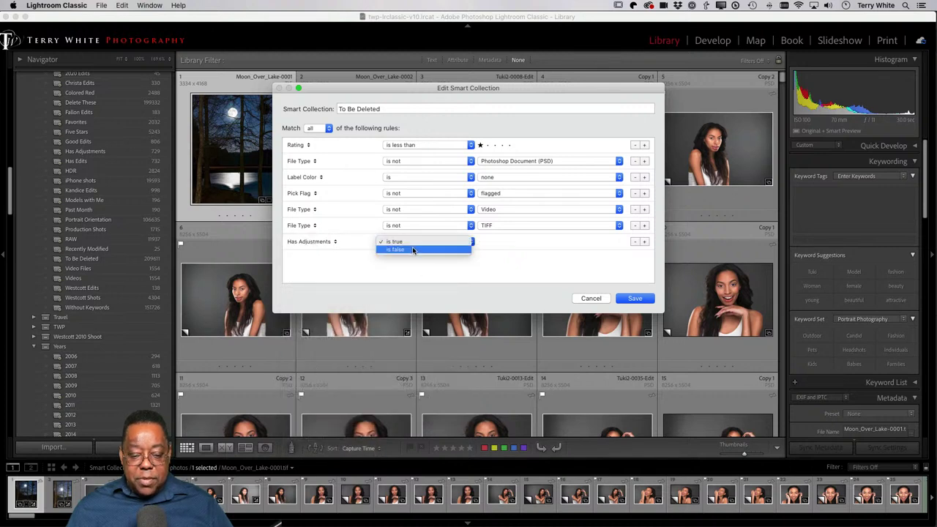
pyautogui.click(413, 250)
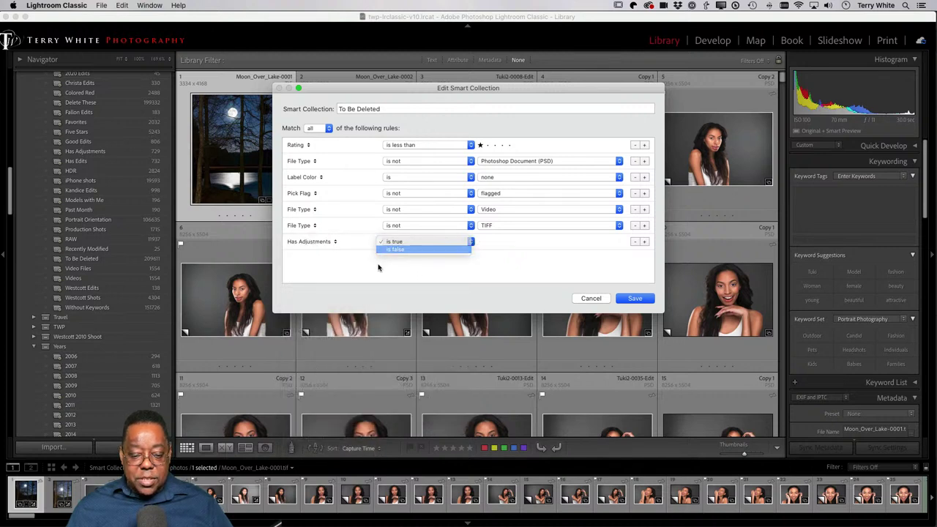
# Step: Add a Develop > Has Edits is false rule, then cancel the editor, discarding all rule changes
pyautogui.click(645, 242)
pyautogui.click(314, 259)
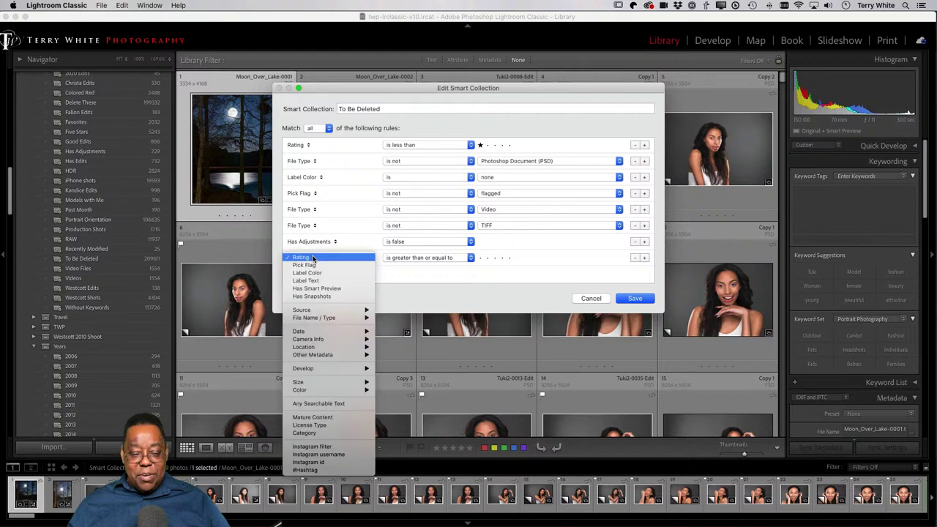
pyautogui.moveTo(333, 356)
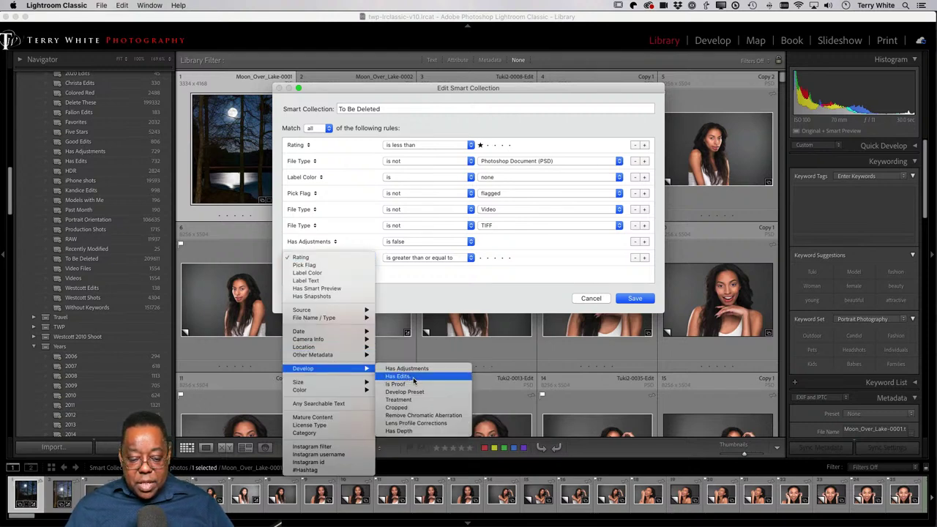
pyautogui.click(413, 379)
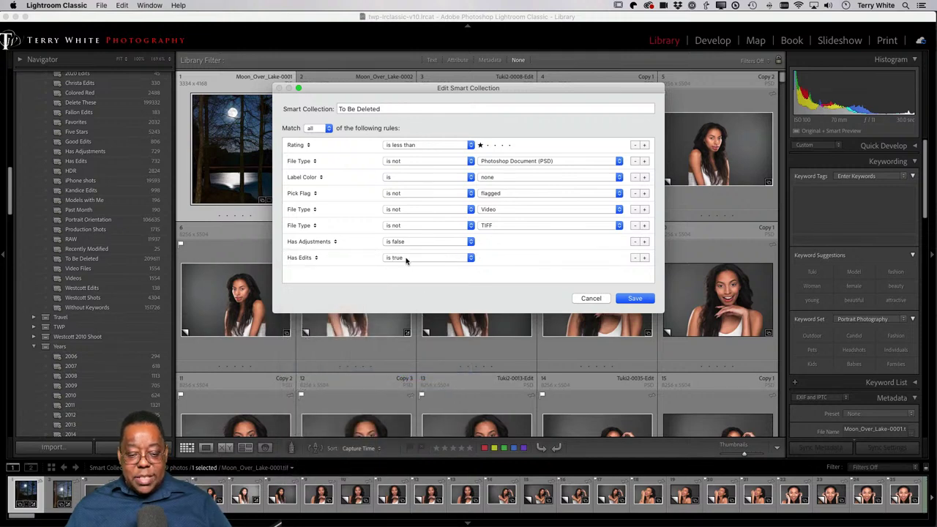
pyautogui.click(407, 260)
pyautogui.click(407, 266)
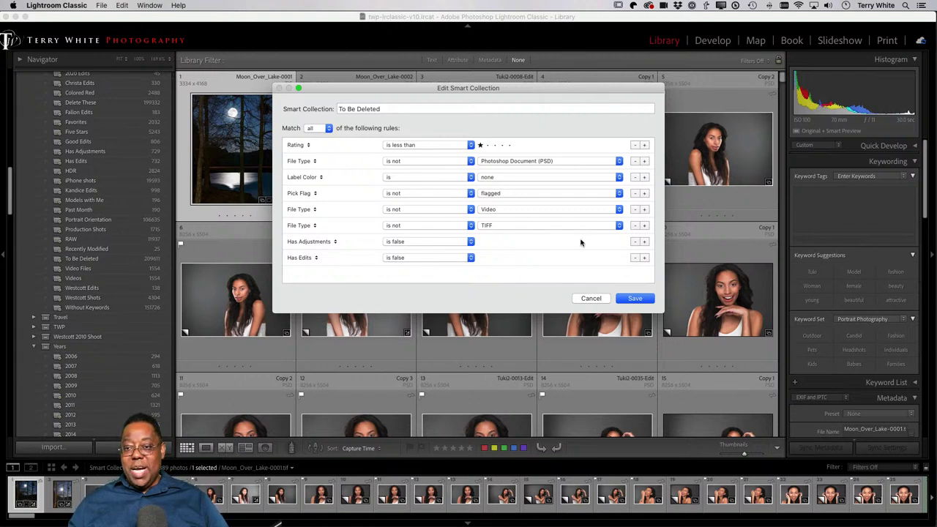
pyautogui.click(593, 299)
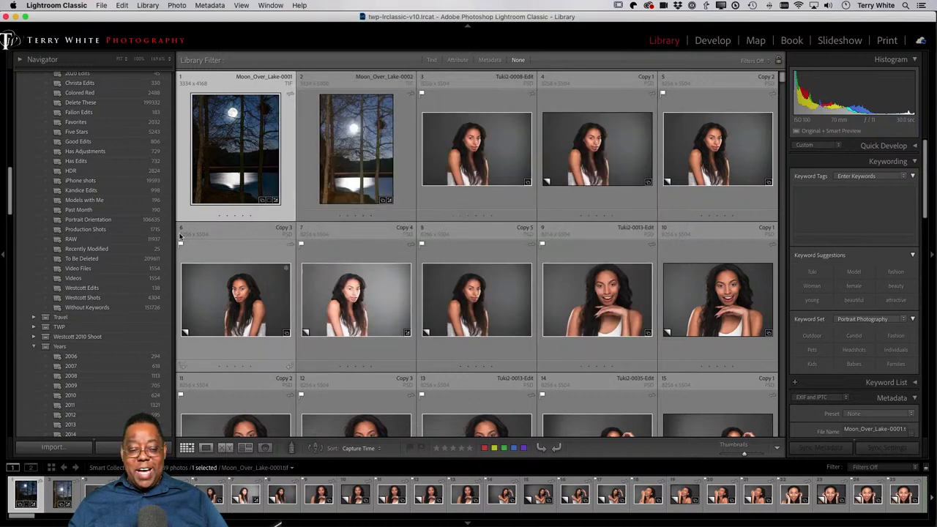